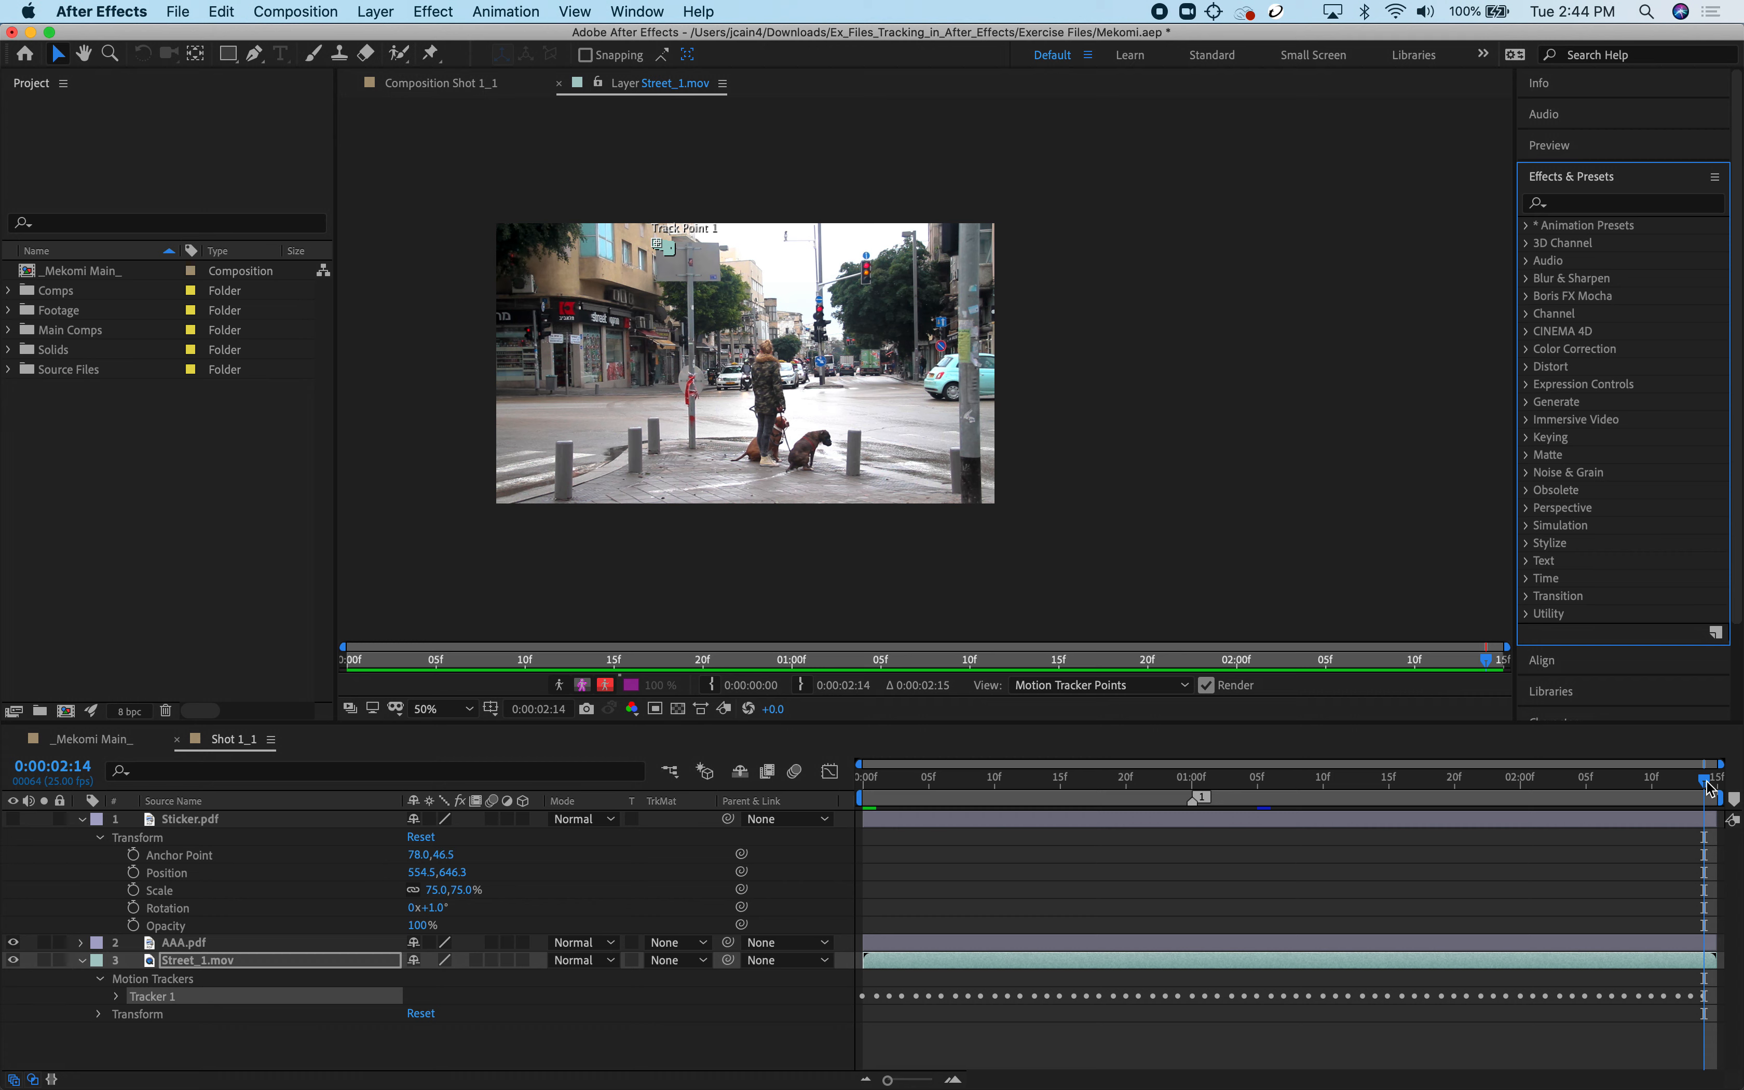
Turn on the Sticker.pdf layer at the first frame and check its placement in the Shot 1_1 composition view.
left_click_drag(1710, 778, 724, 739)
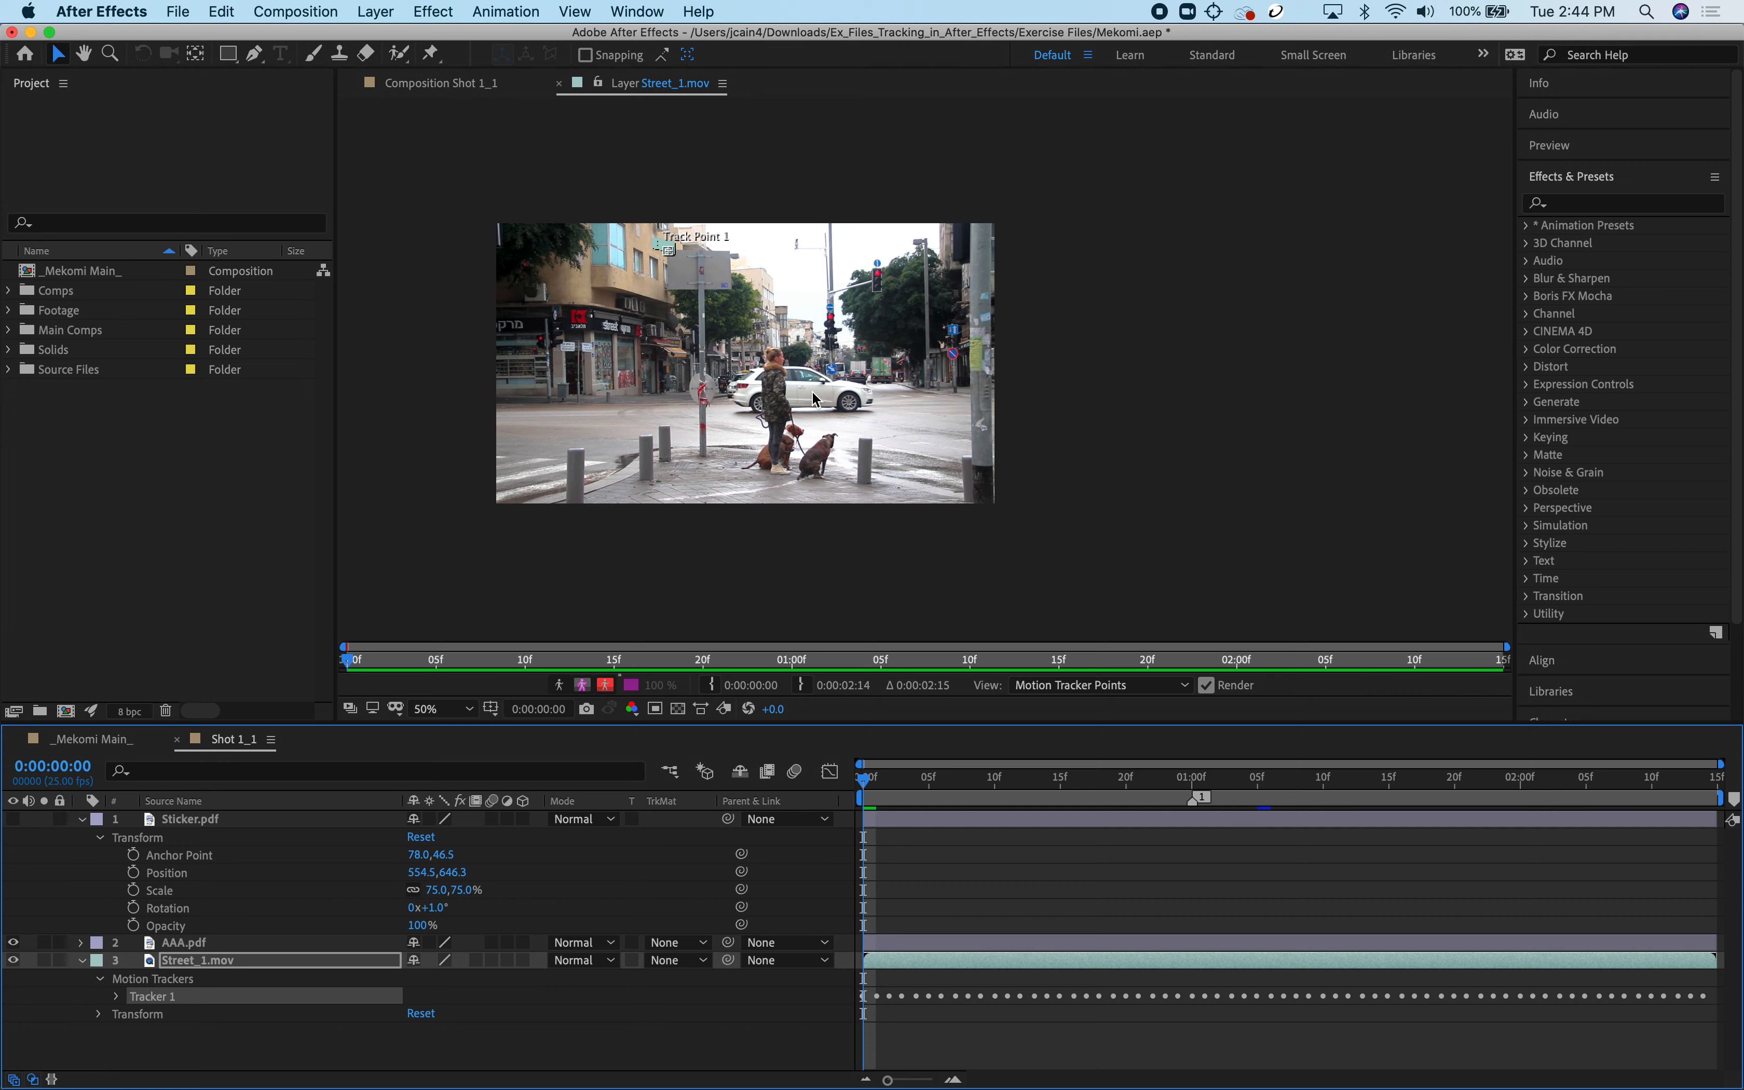
left_click(13, 819)
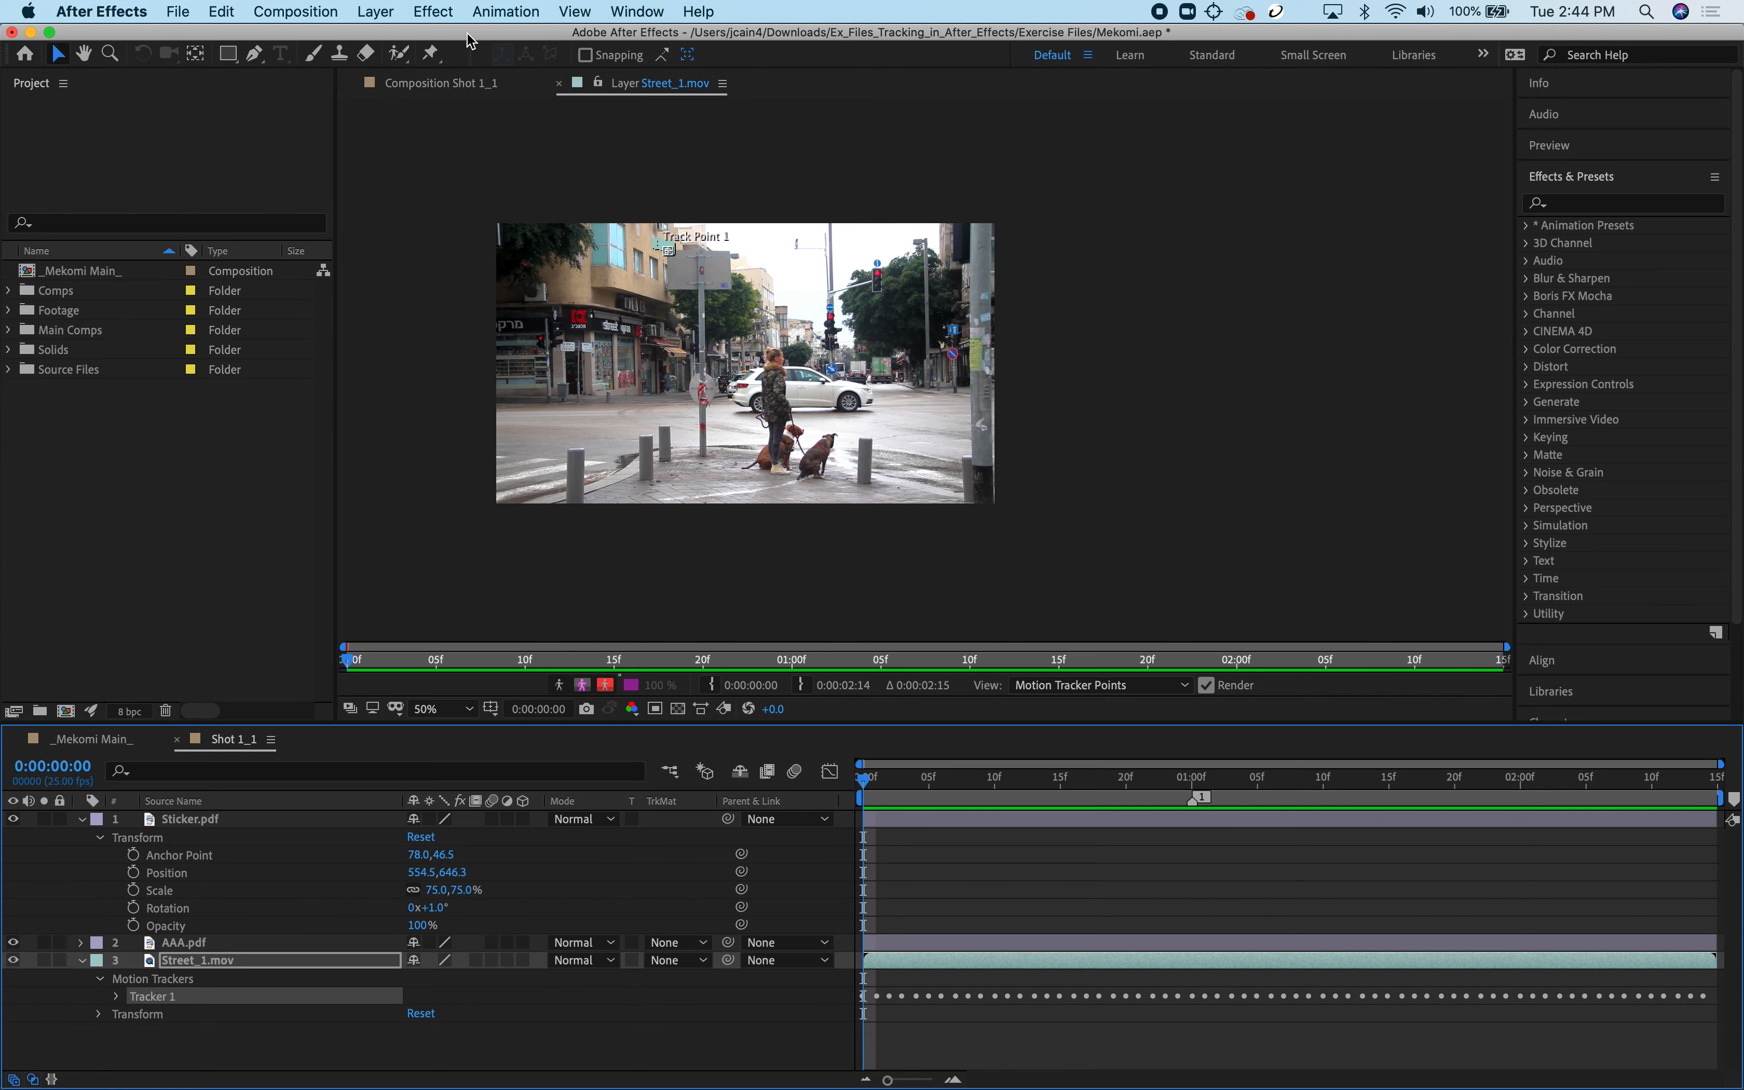
left_click(442, 89)
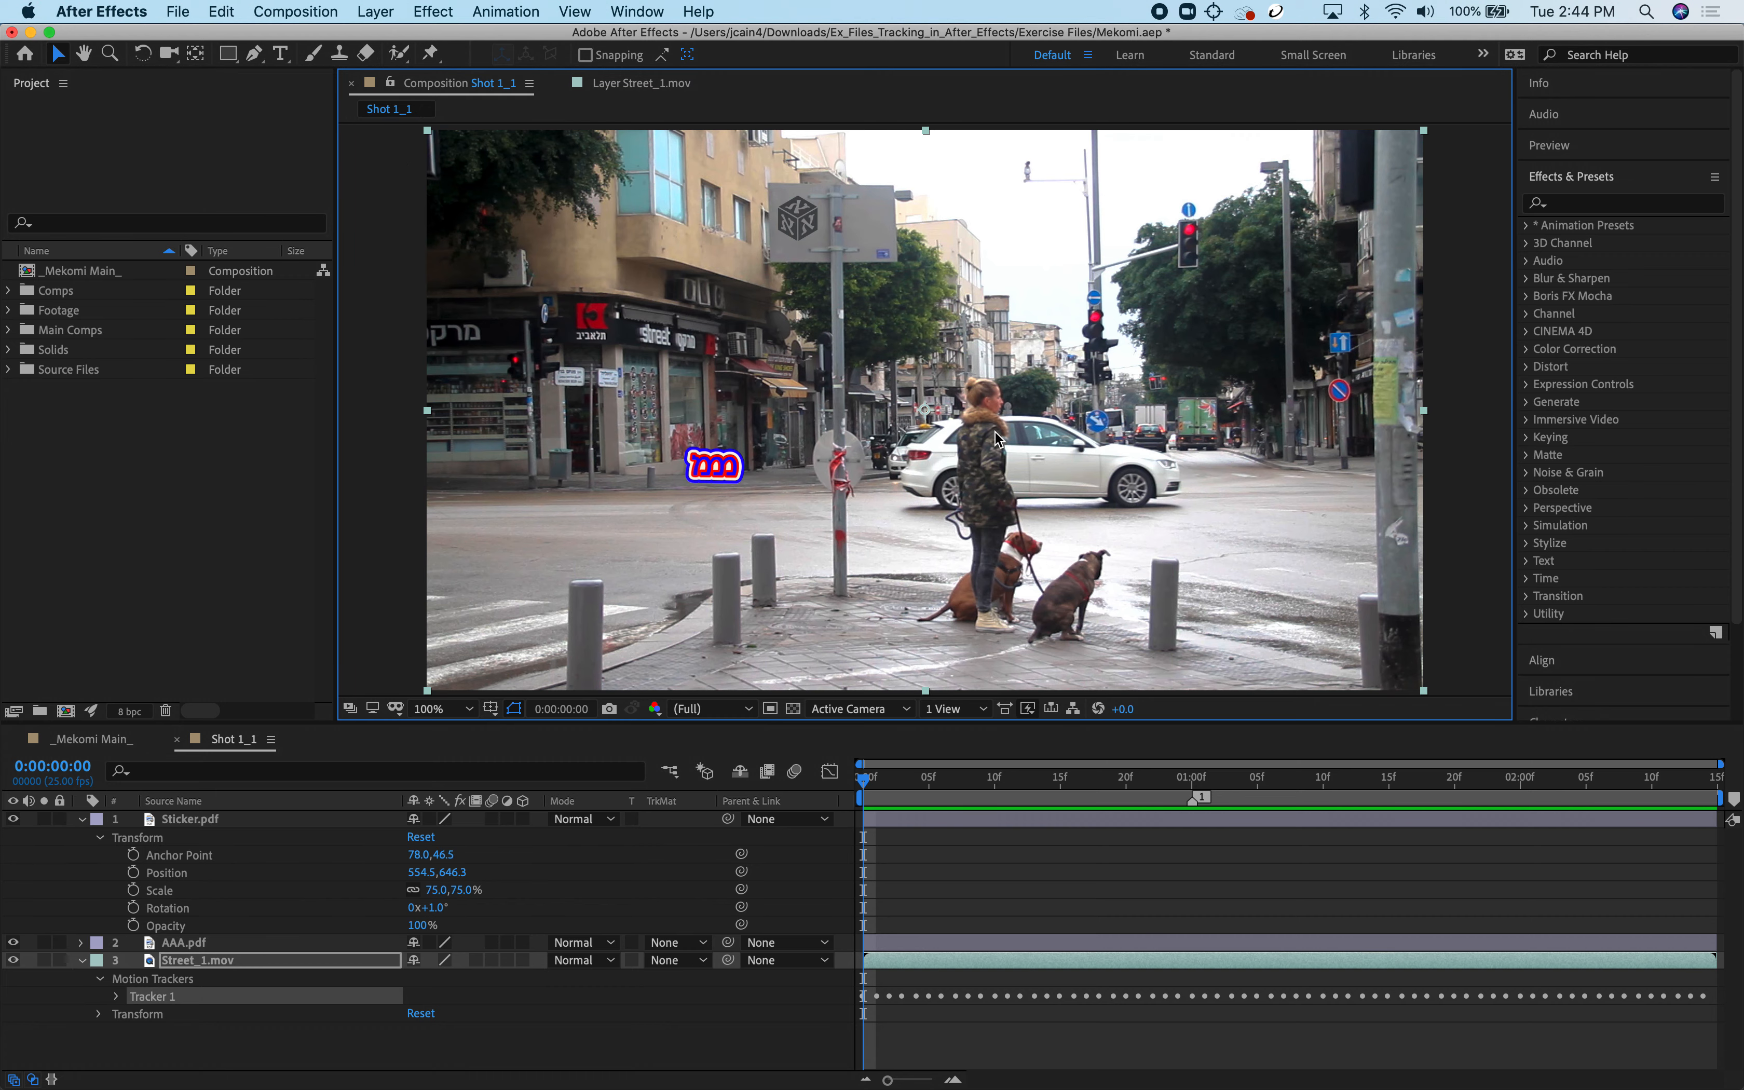
left_click(629, 85)
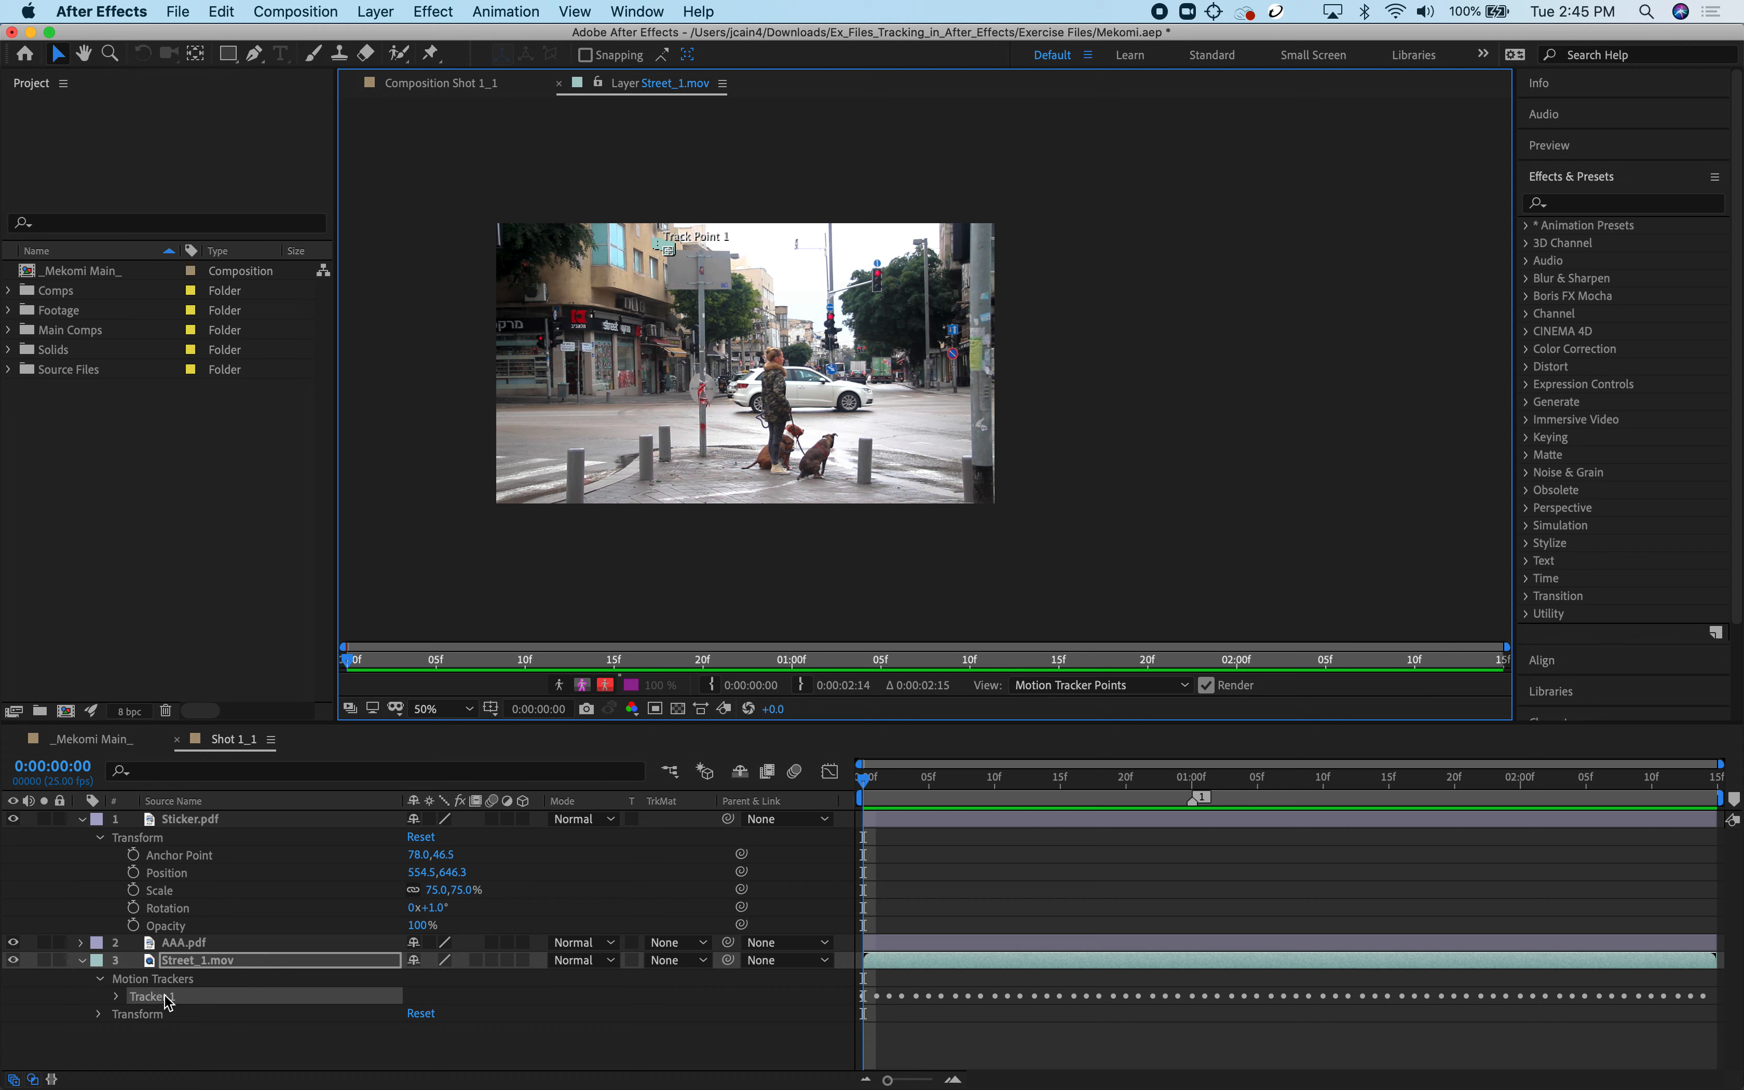
Rename the existing motion tracker on Street_1.mov as "sign trackers".
left_click(119, 998)
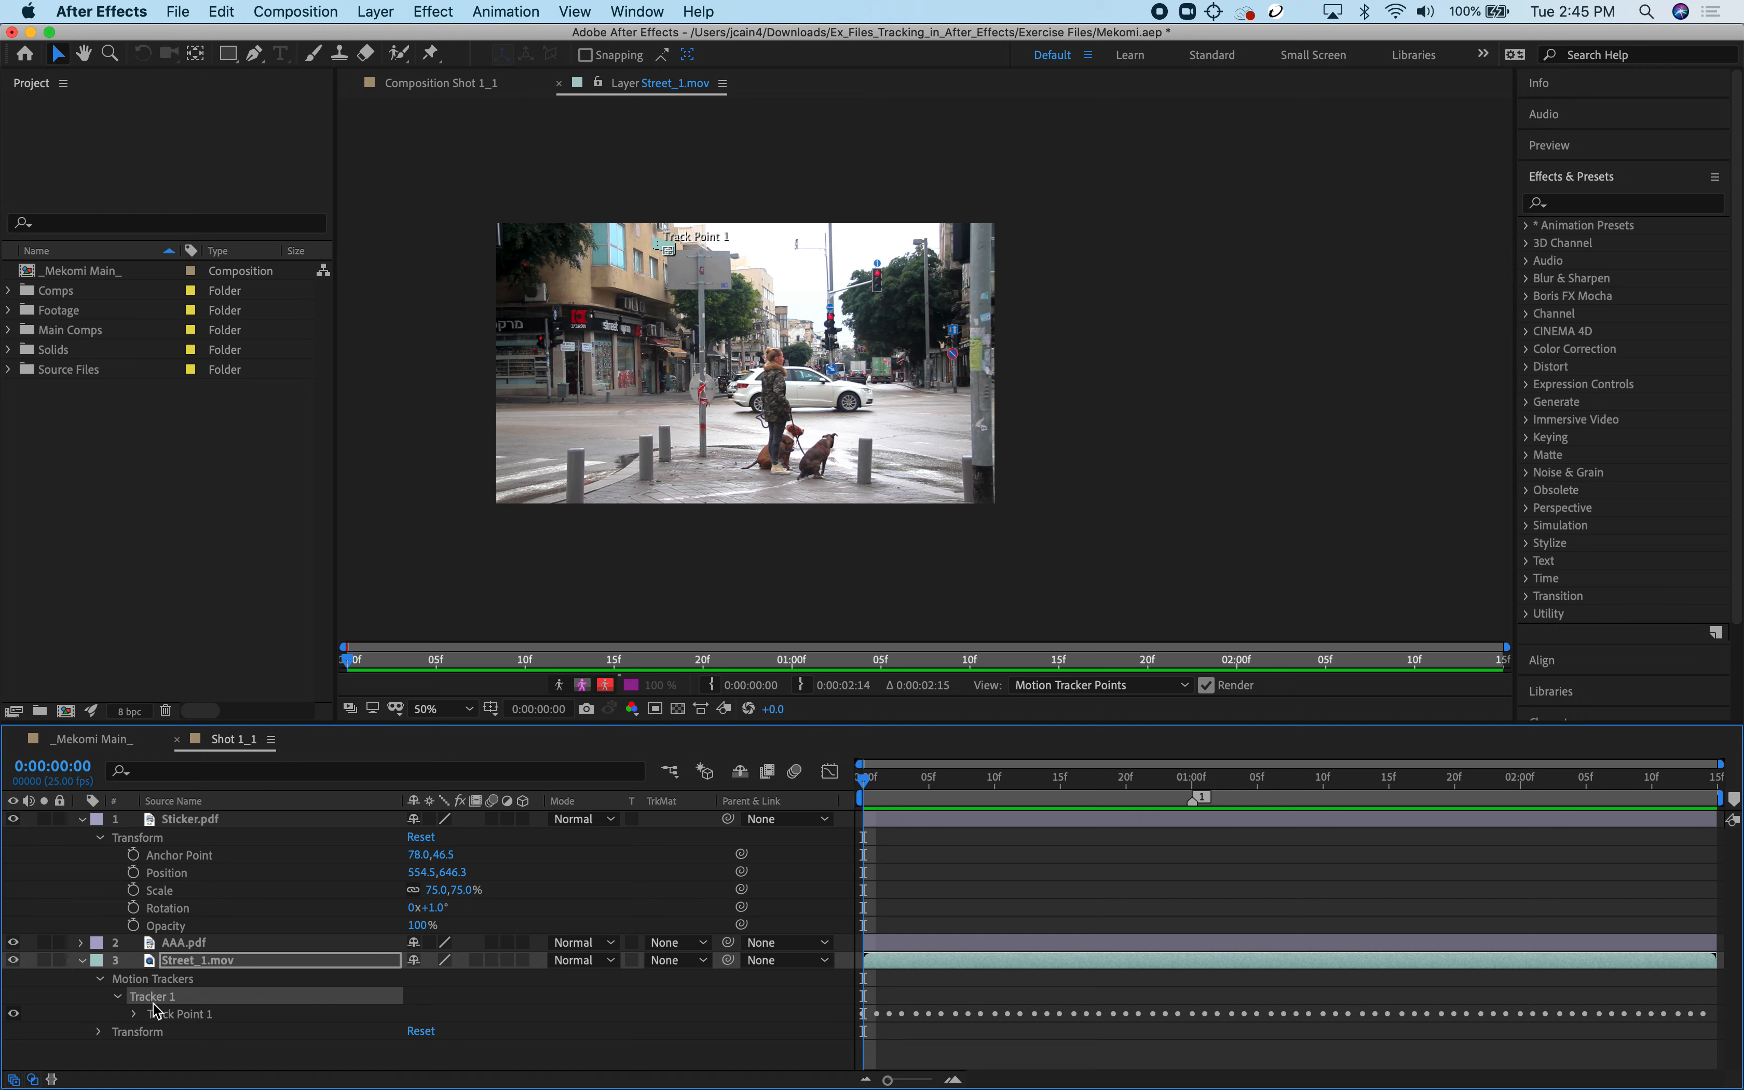
left_click(118, 996)
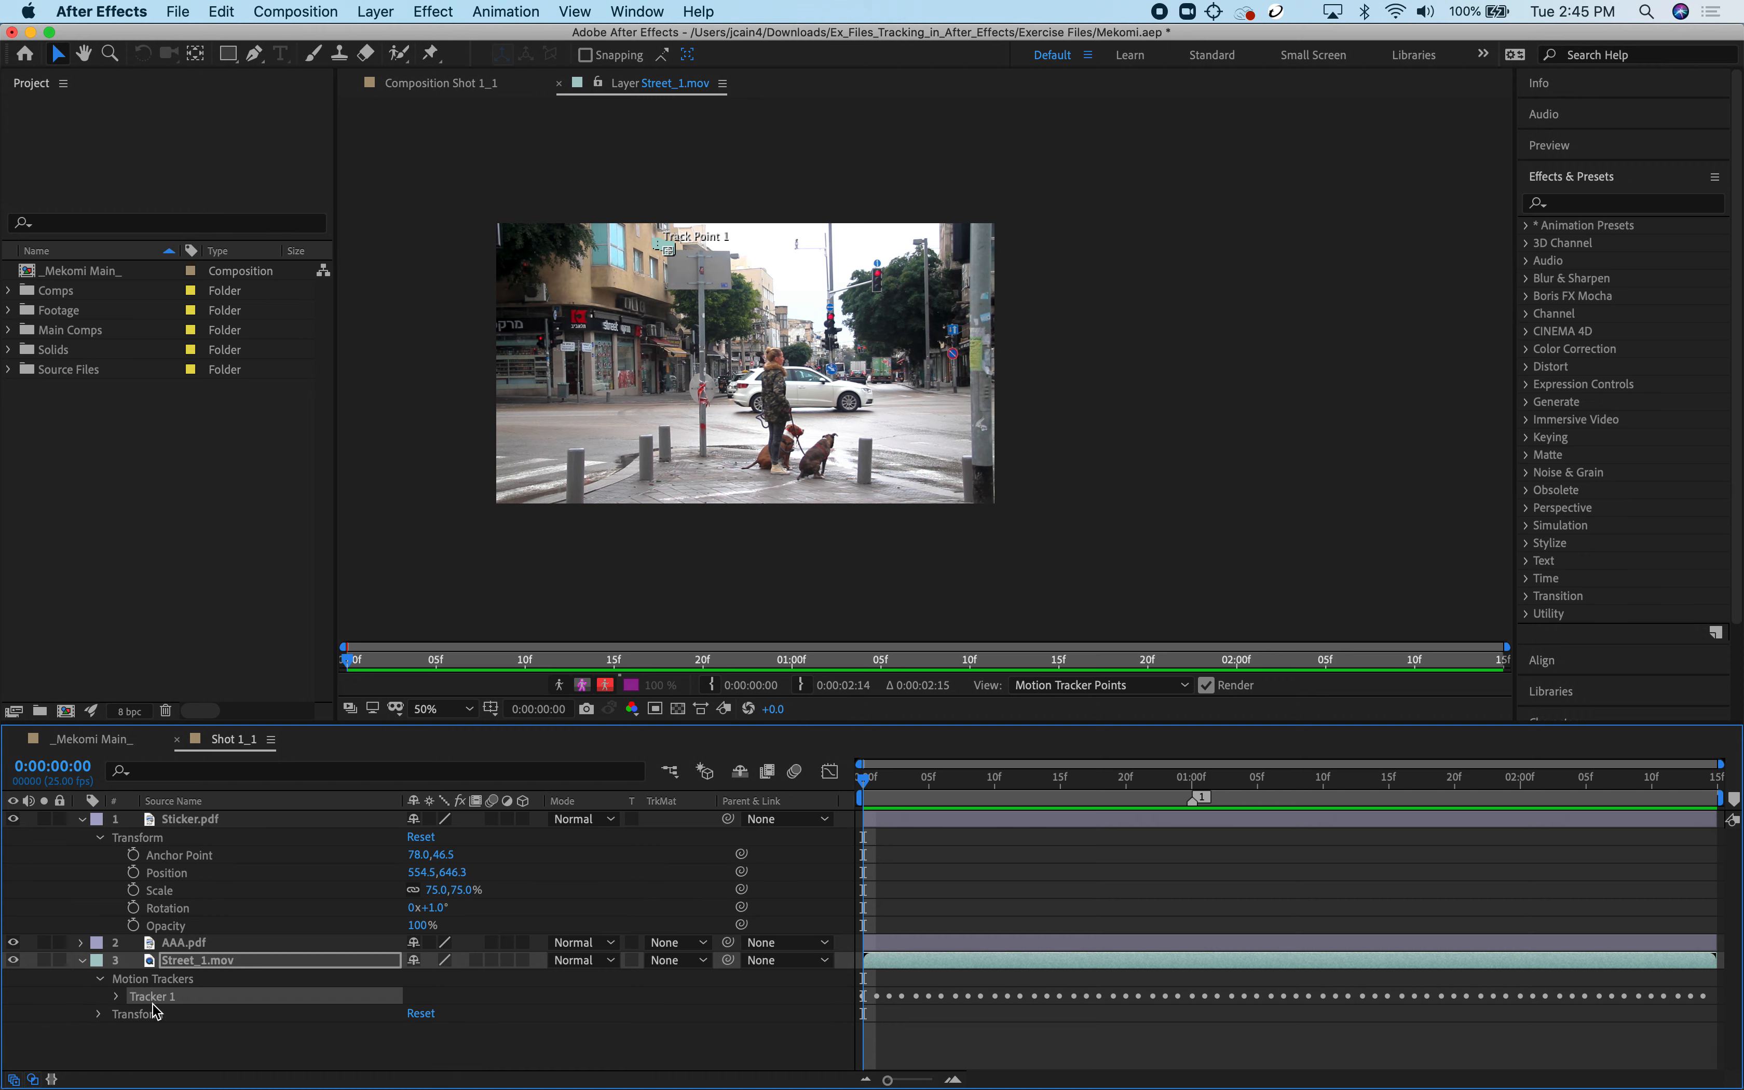
left_click(117, 996)
key("Return")
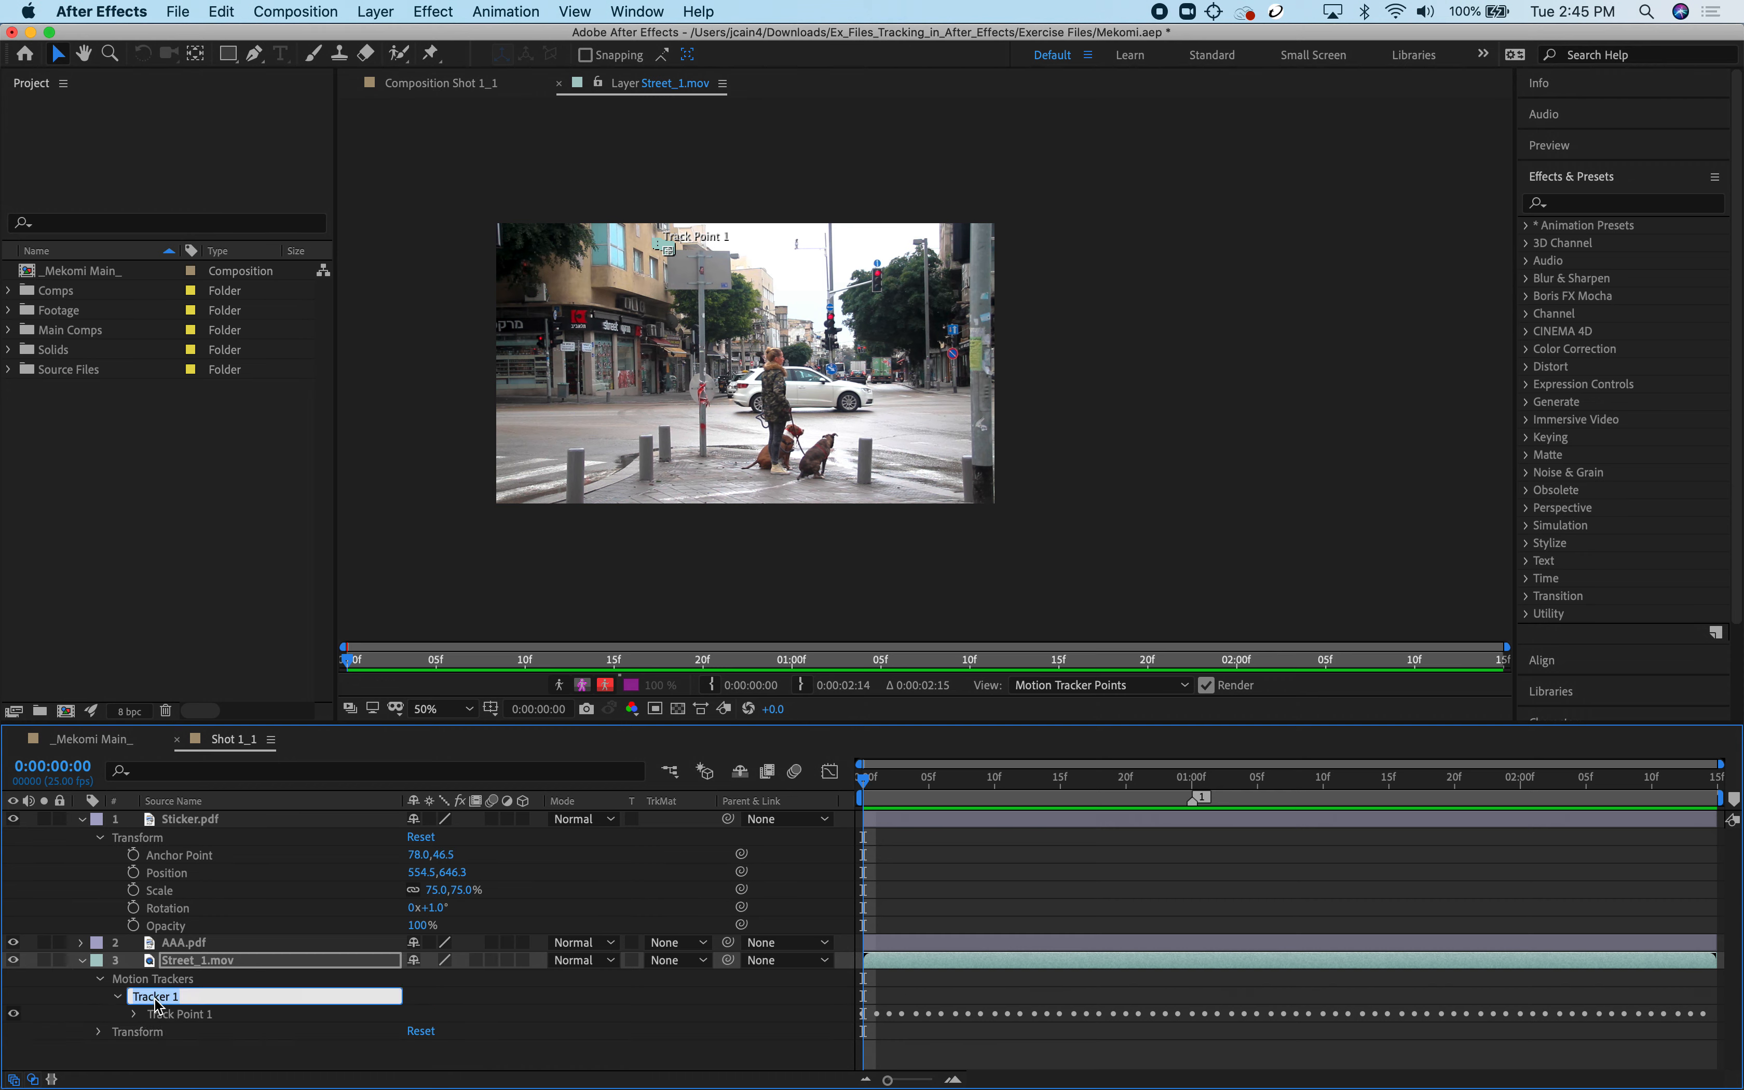
type("sign trackers")
Rename the track point inside sign trackers as "sign point 1" and collapse that tracker.
left_click(202, 1014)
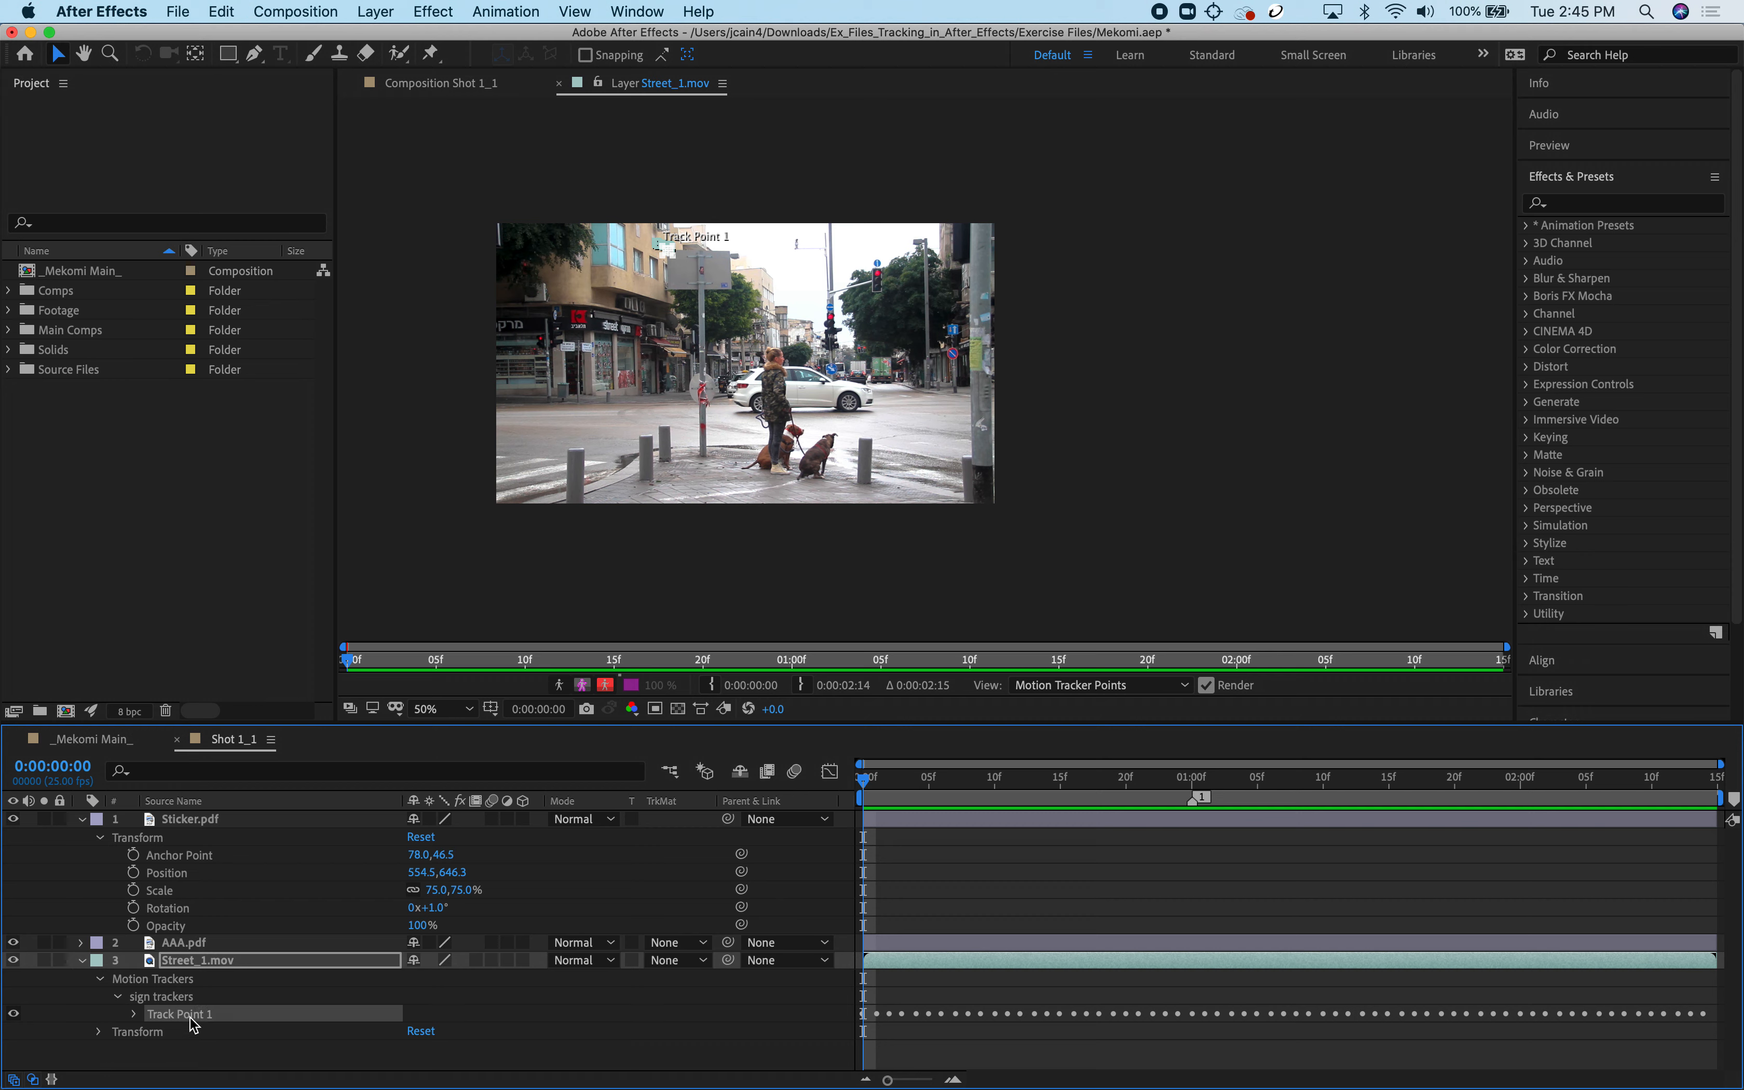
key("Return")
type("sign")
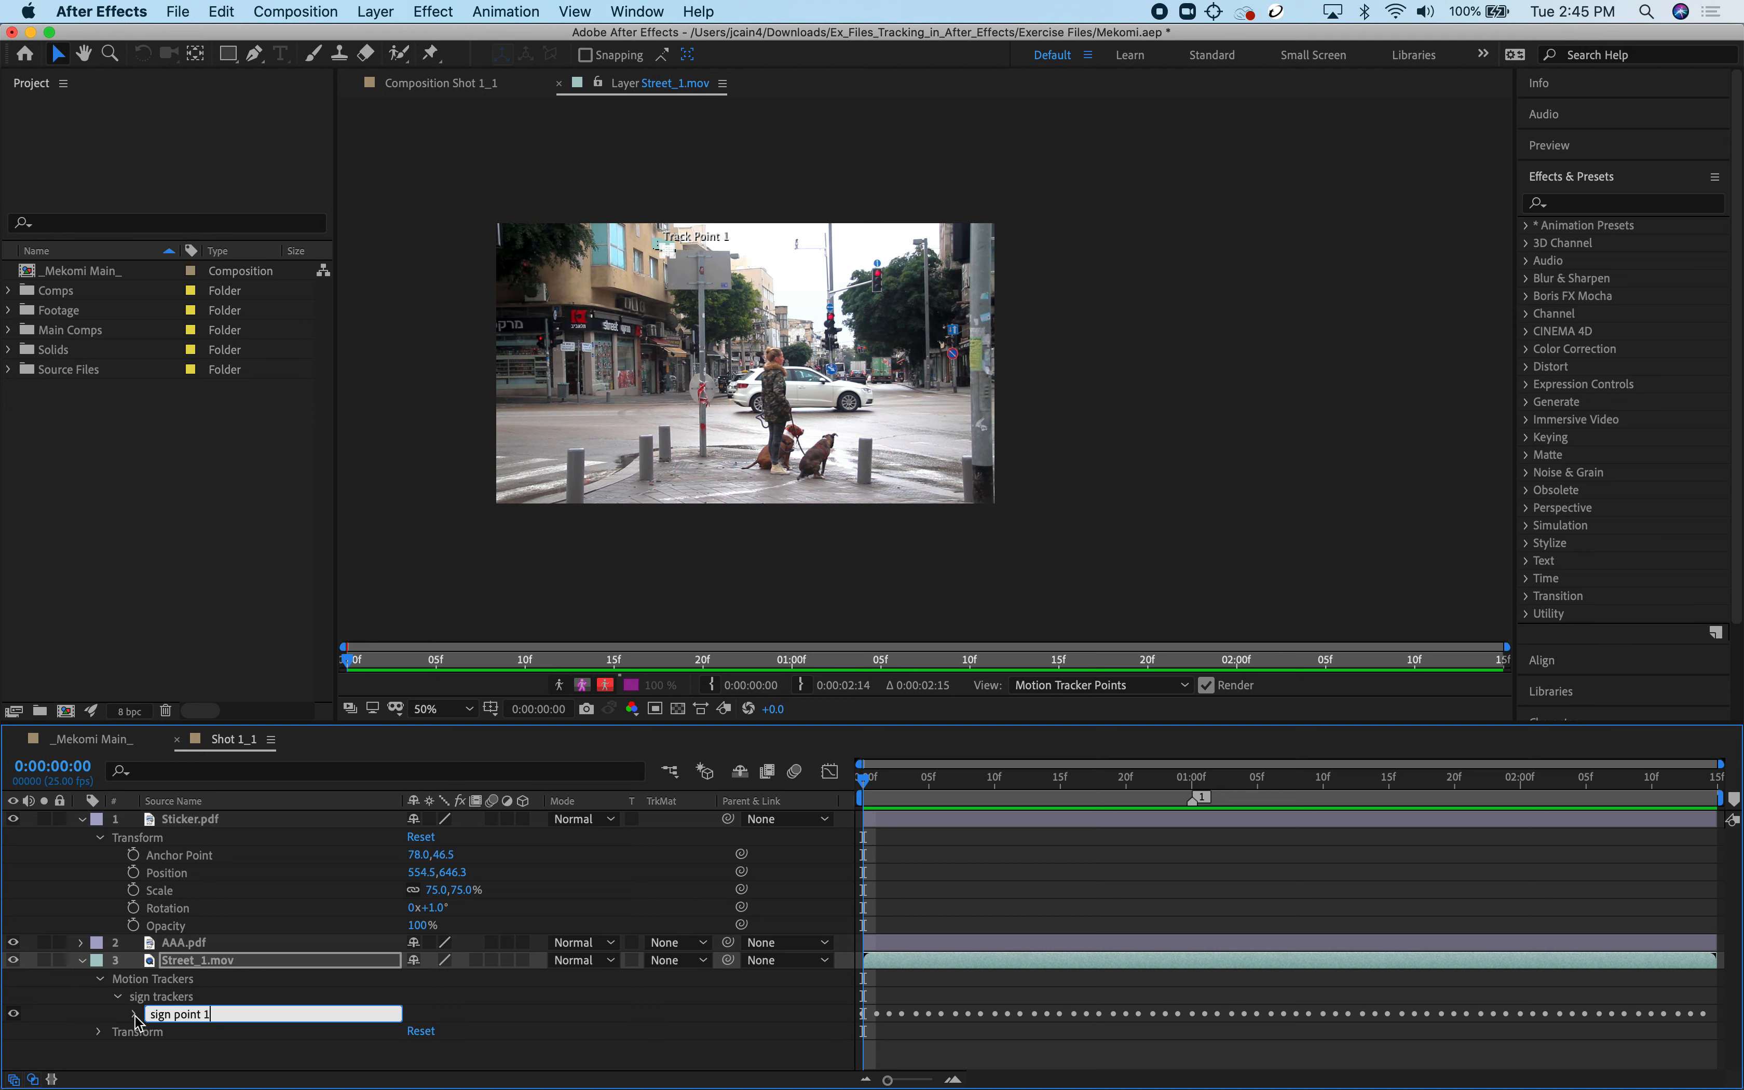
left_click(118, 997)
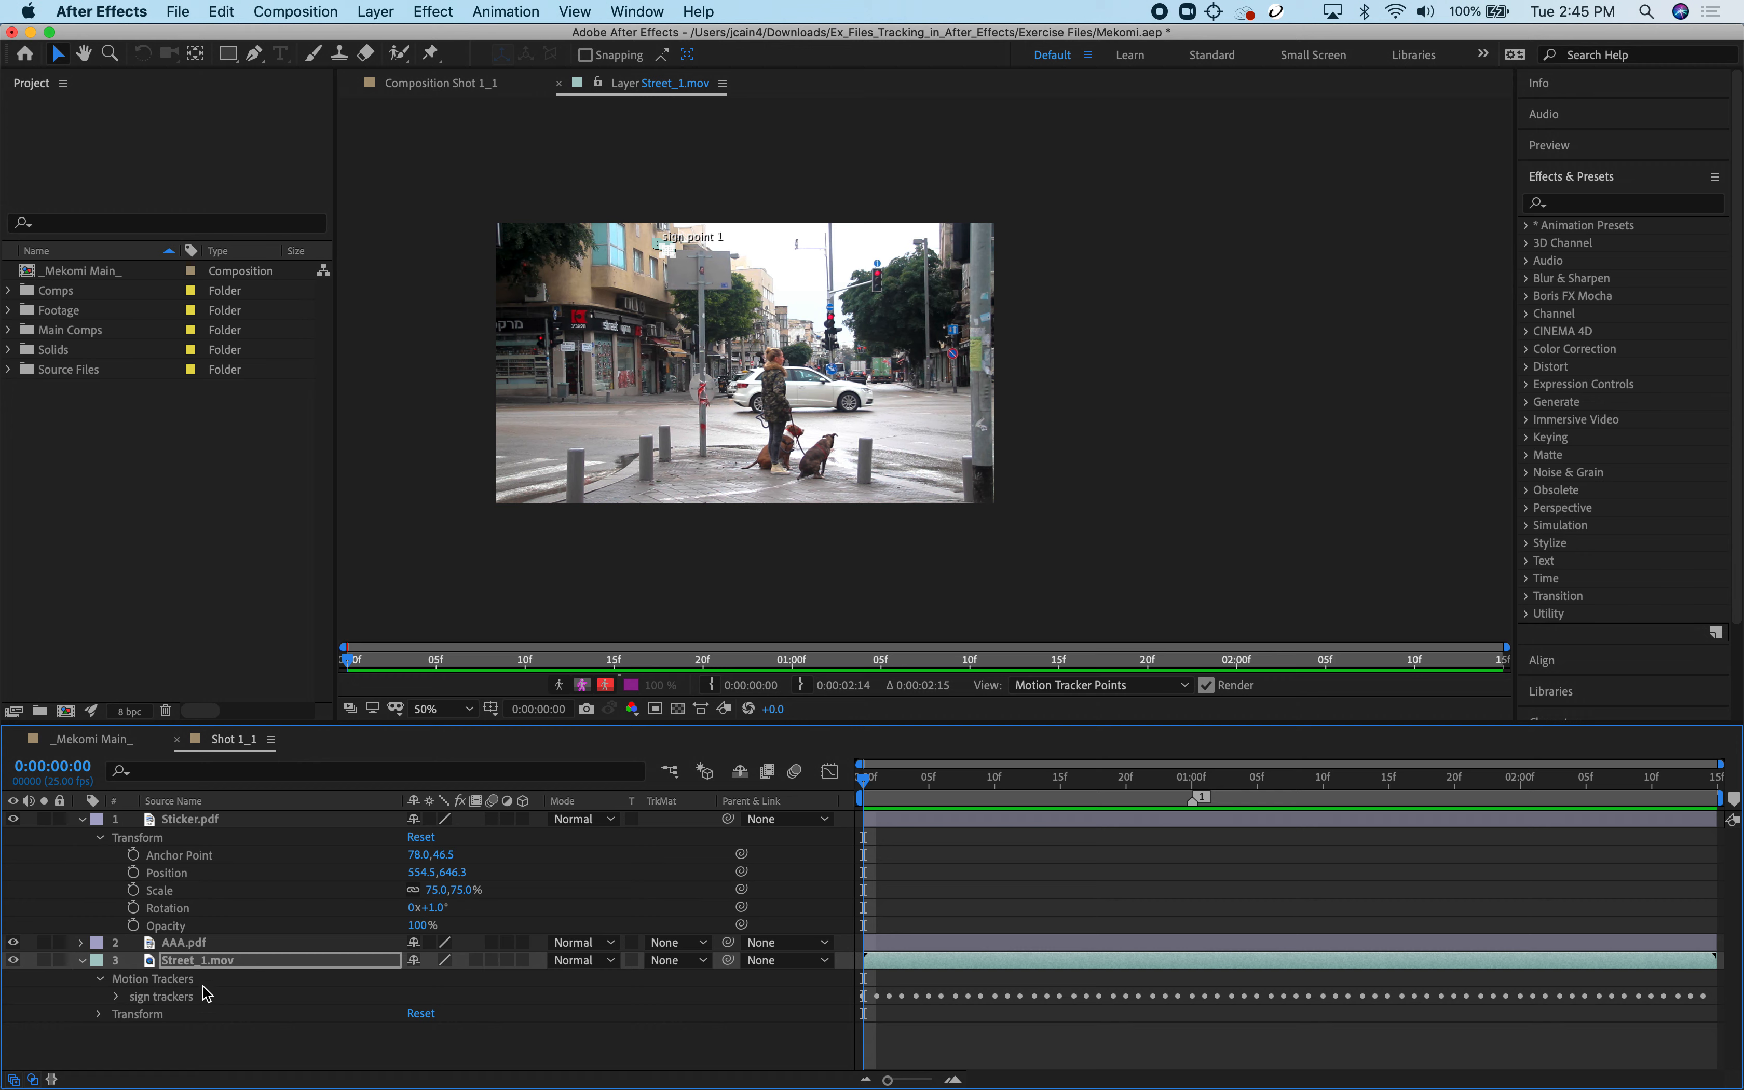
Add a second motion tracker to the Street_1.mov layer with Track Motion.
left_click(253, 958)
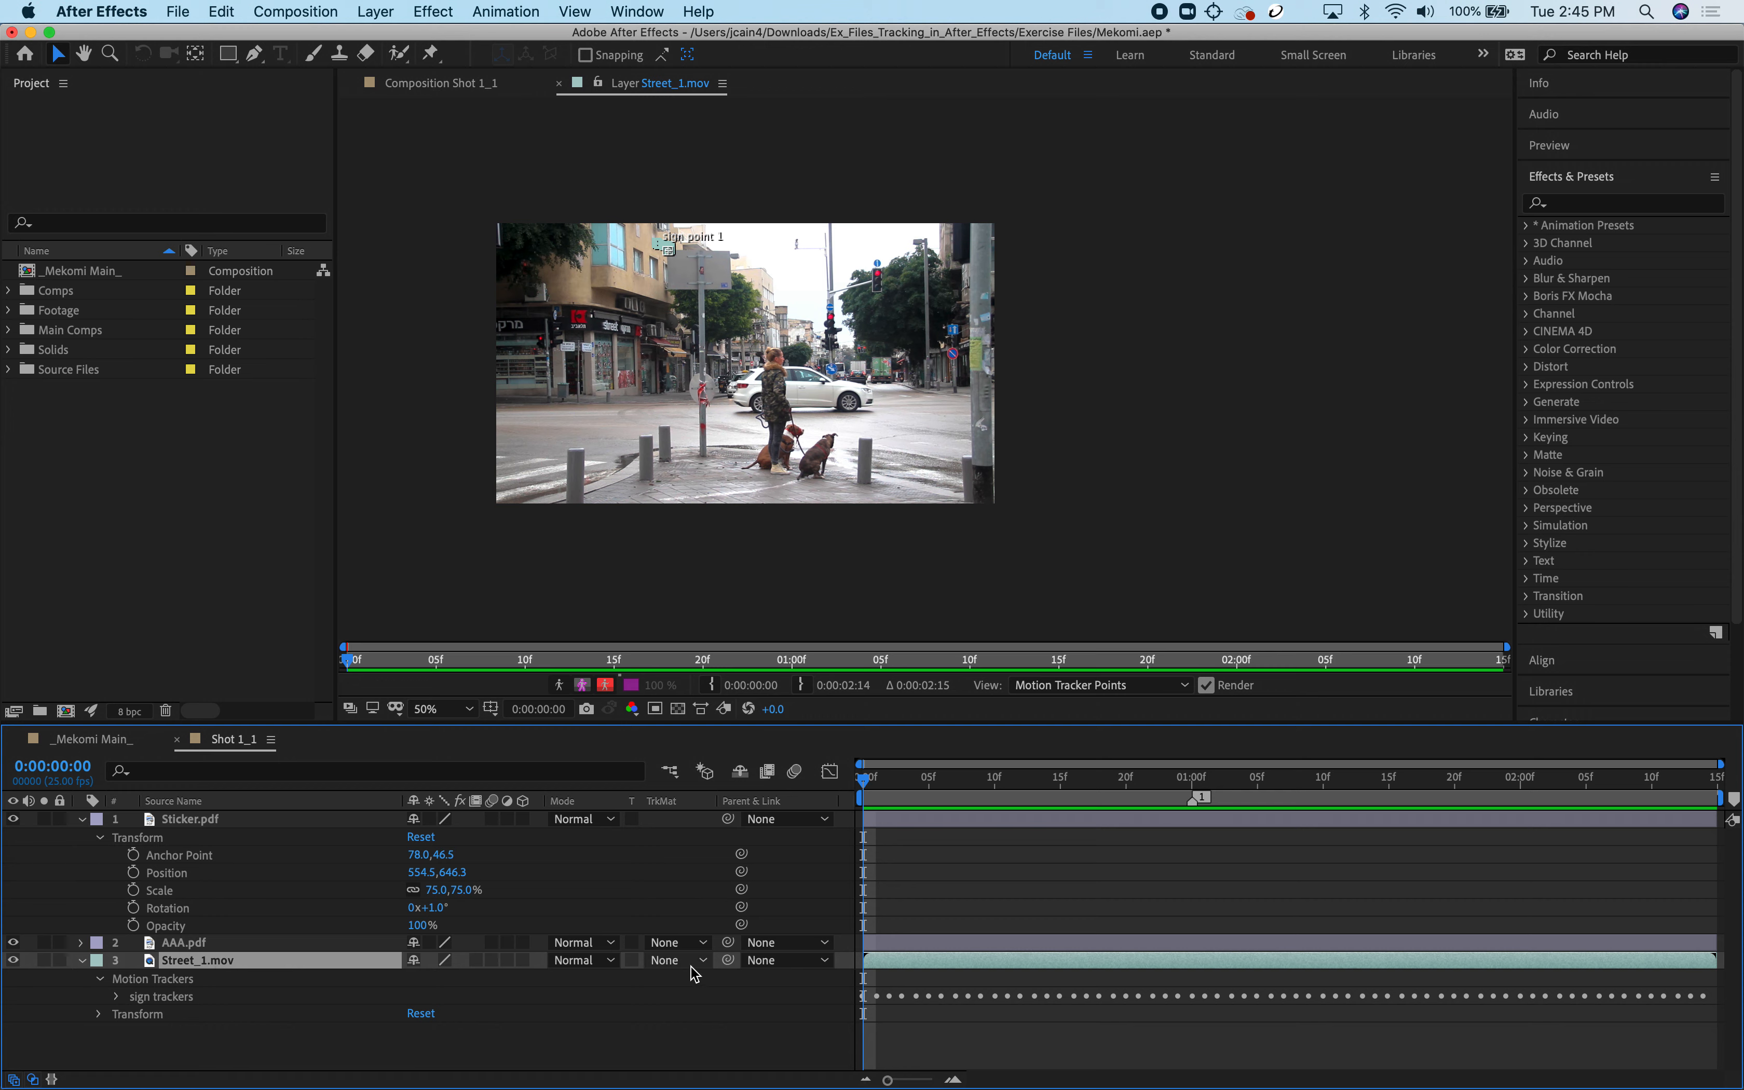
left_click(1604, 180)
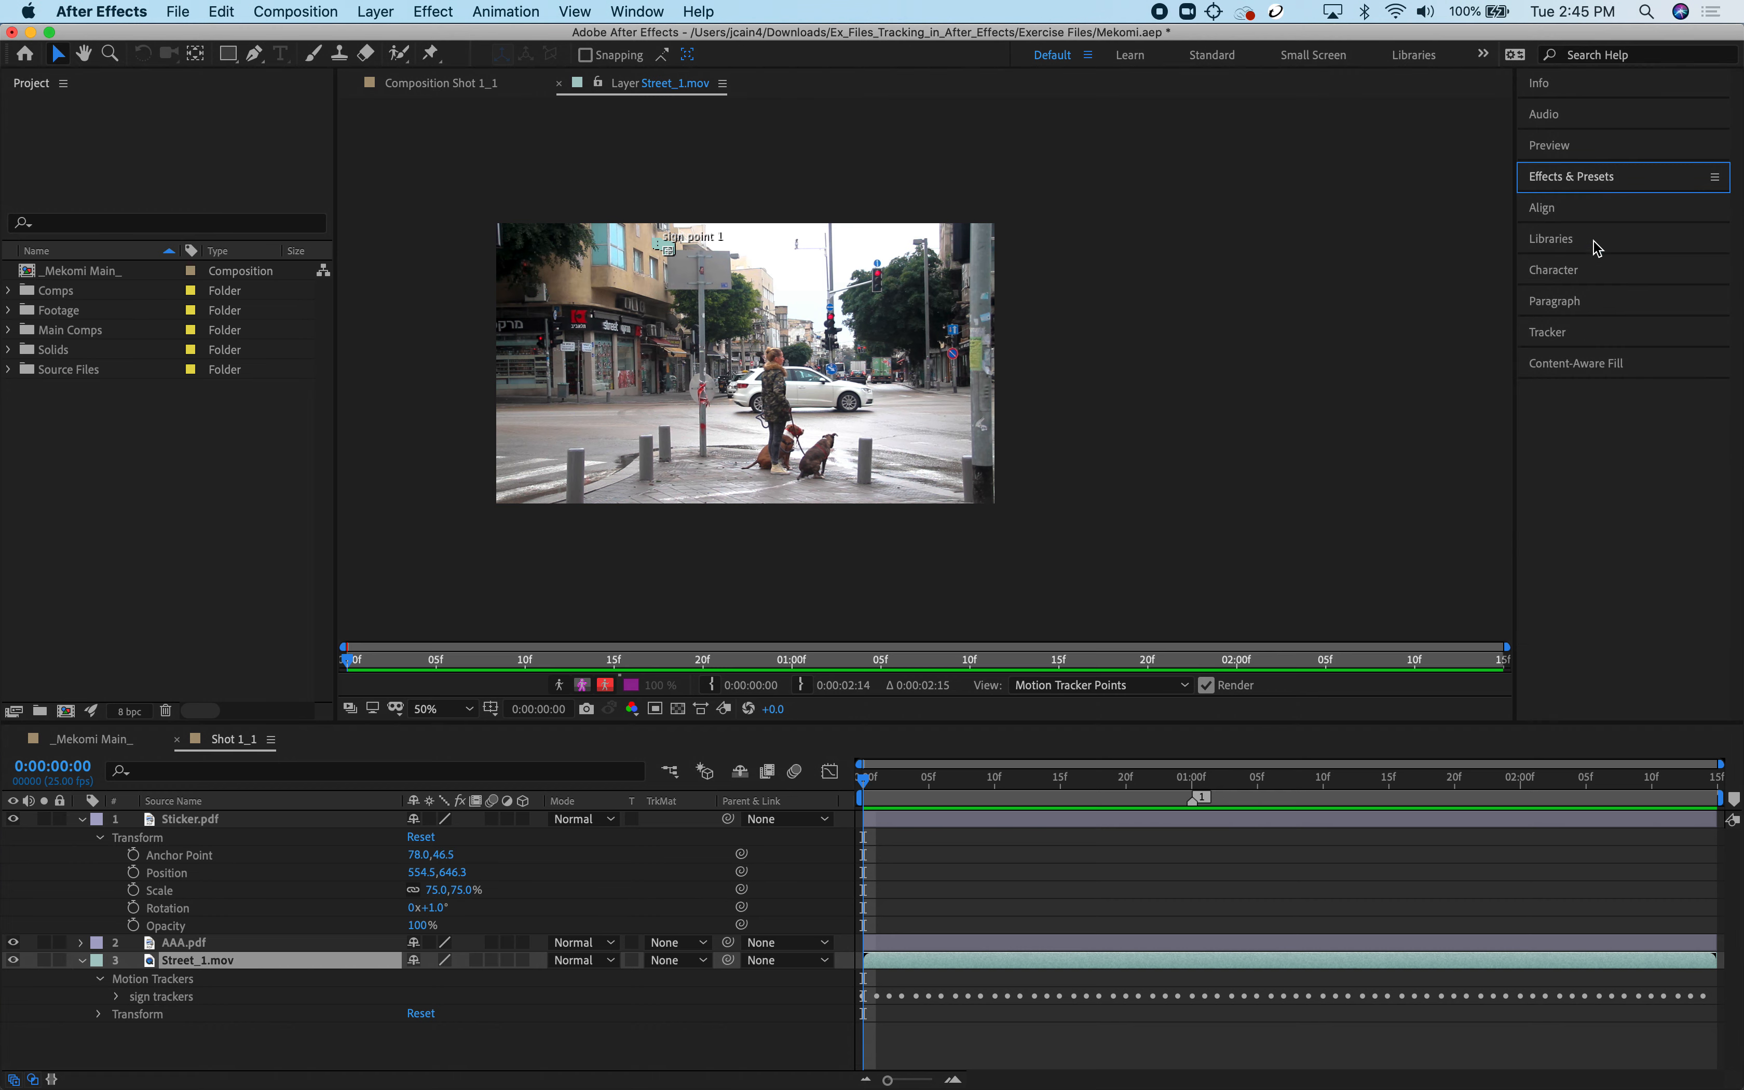
left_click(1592, 332)
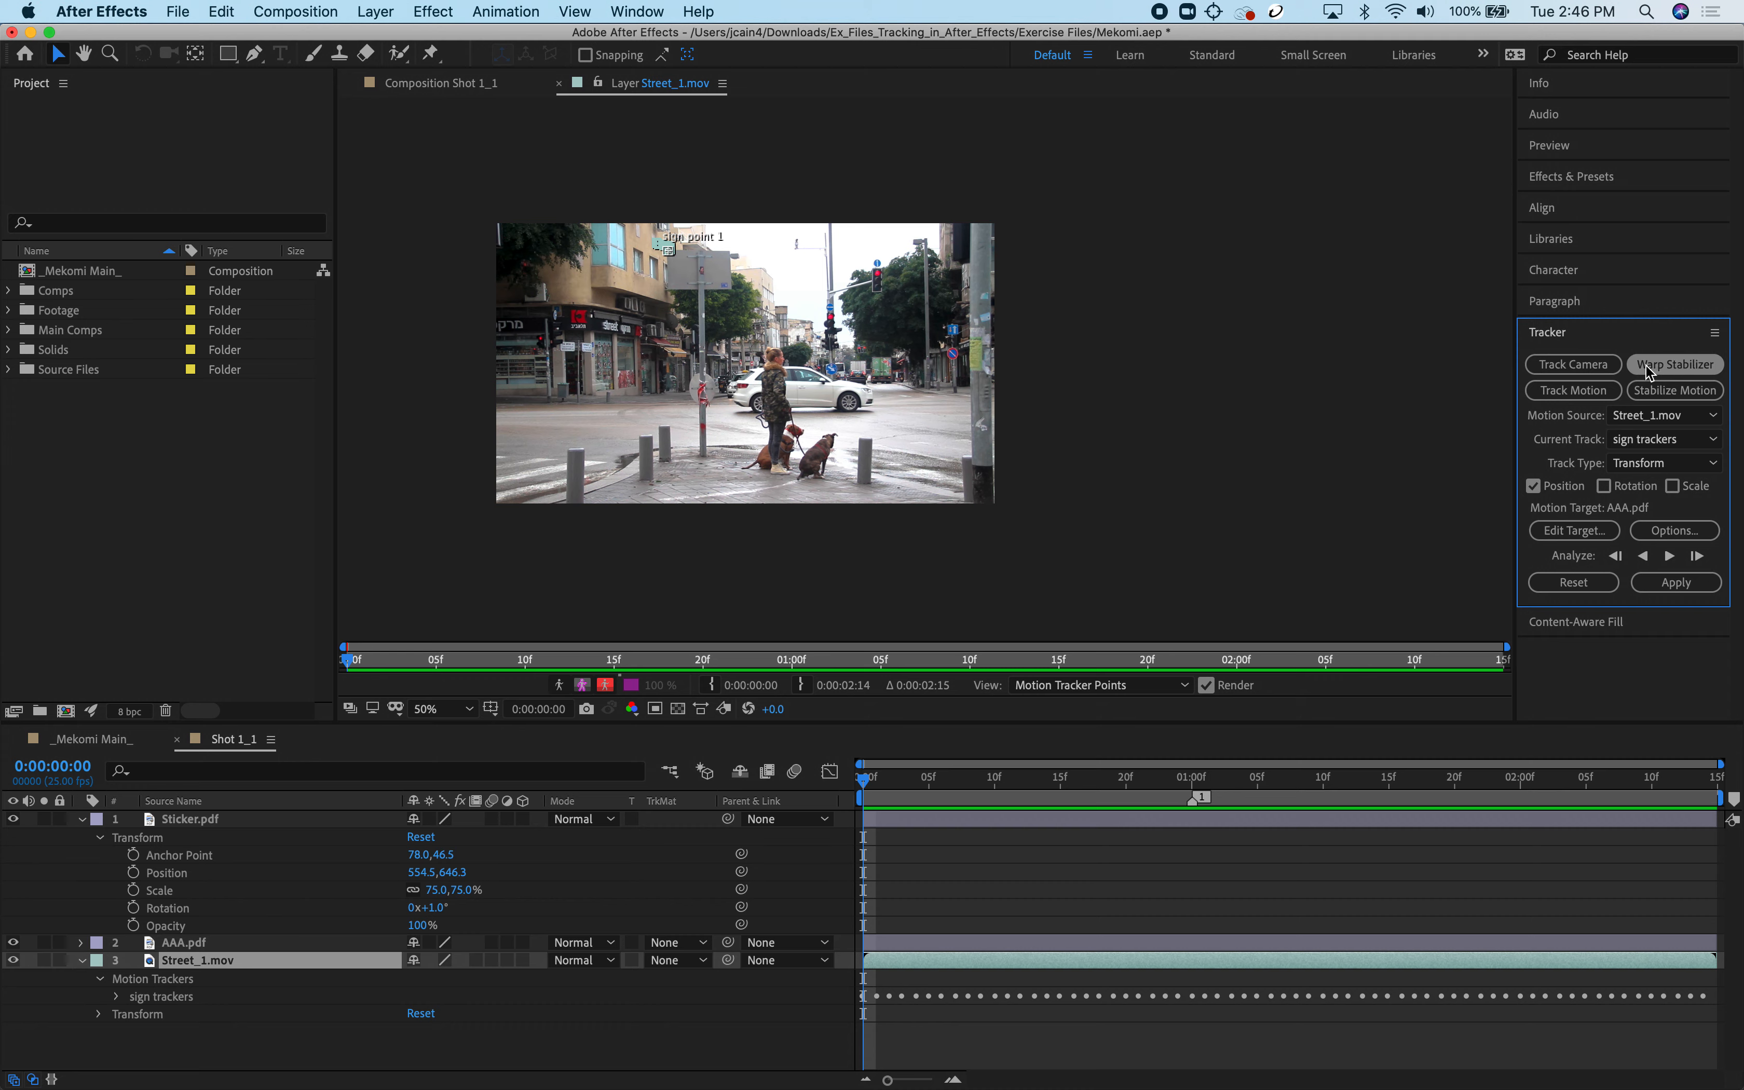
left_click(511, 8)
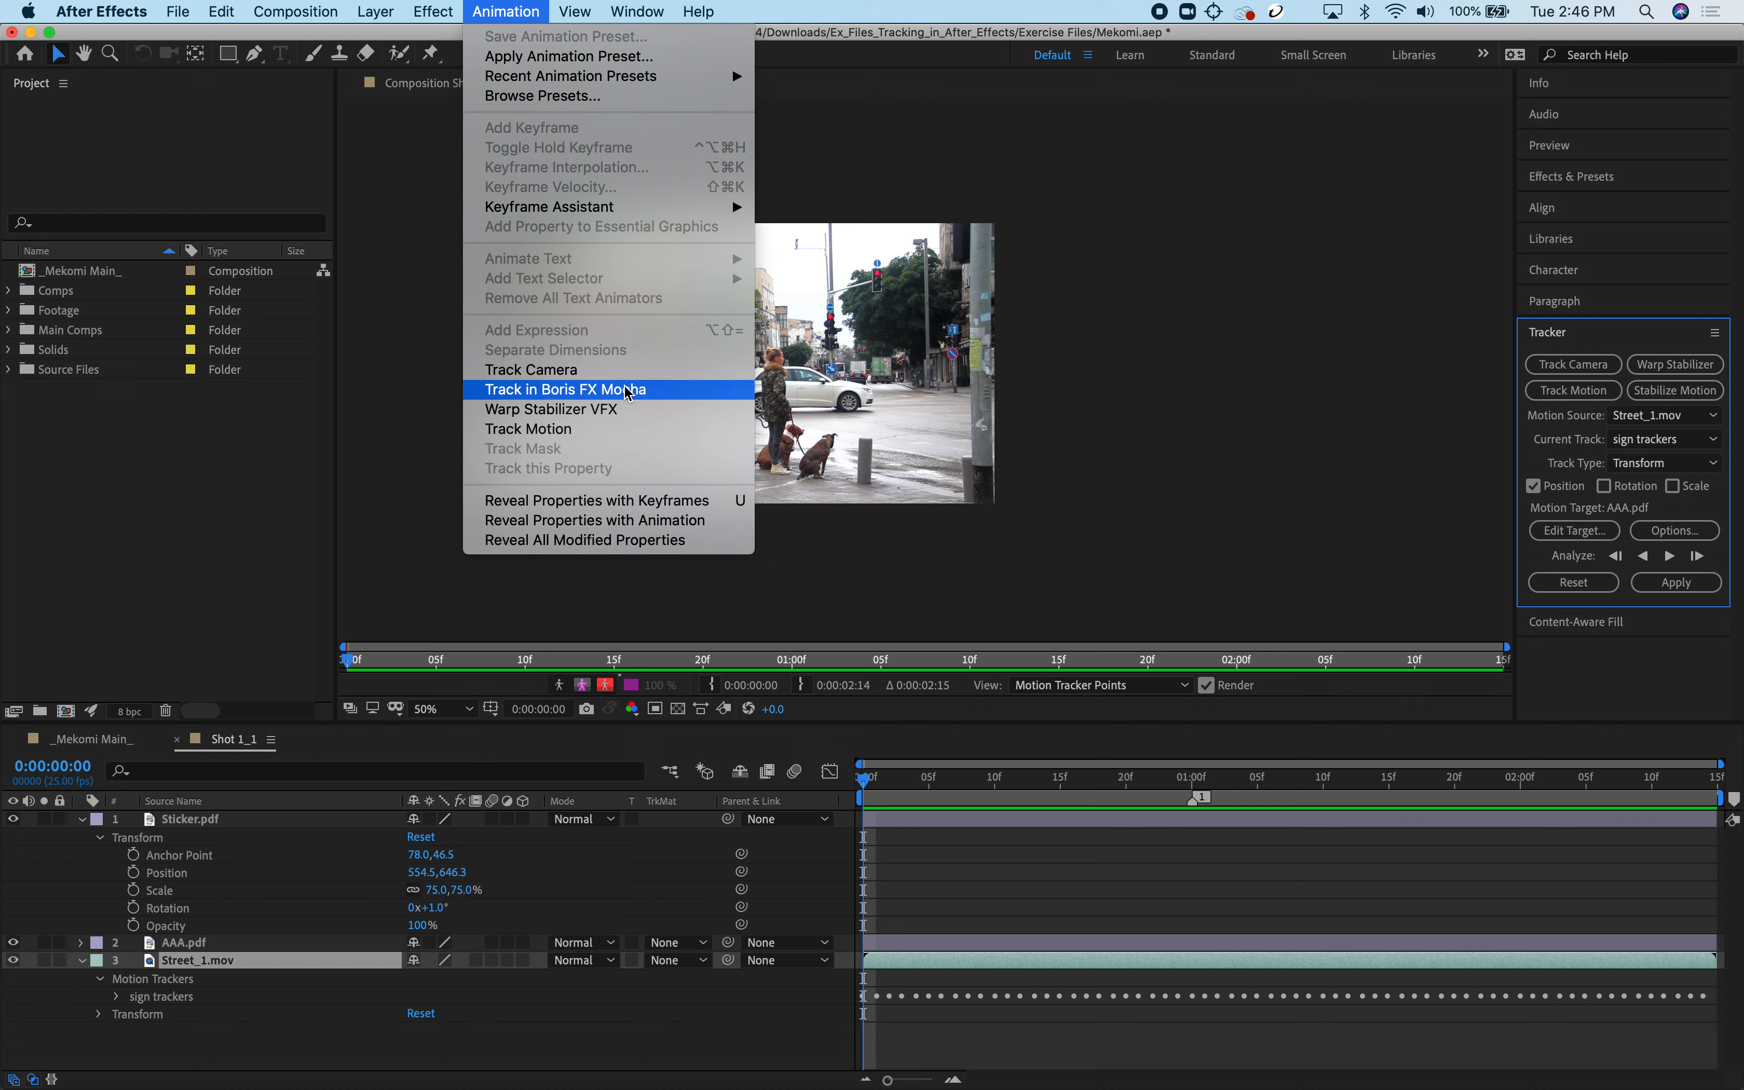
left_click(511, 9)
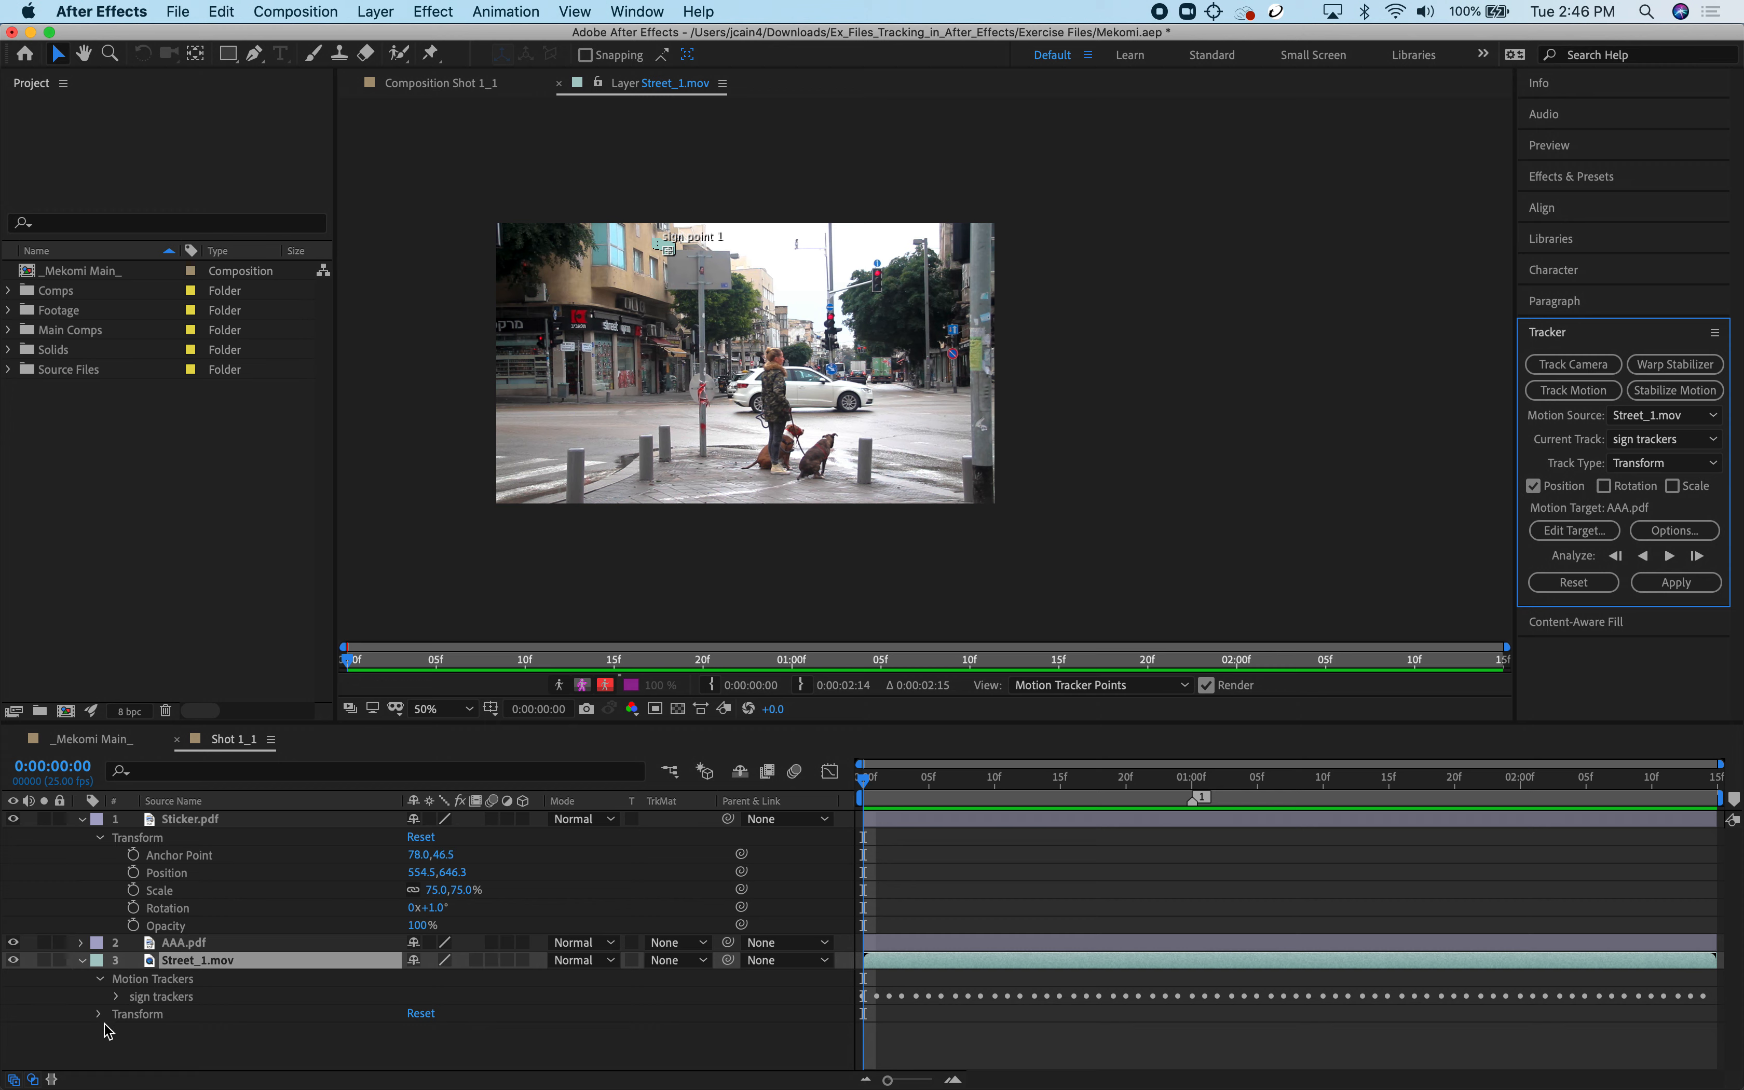
left_click(227, 967)
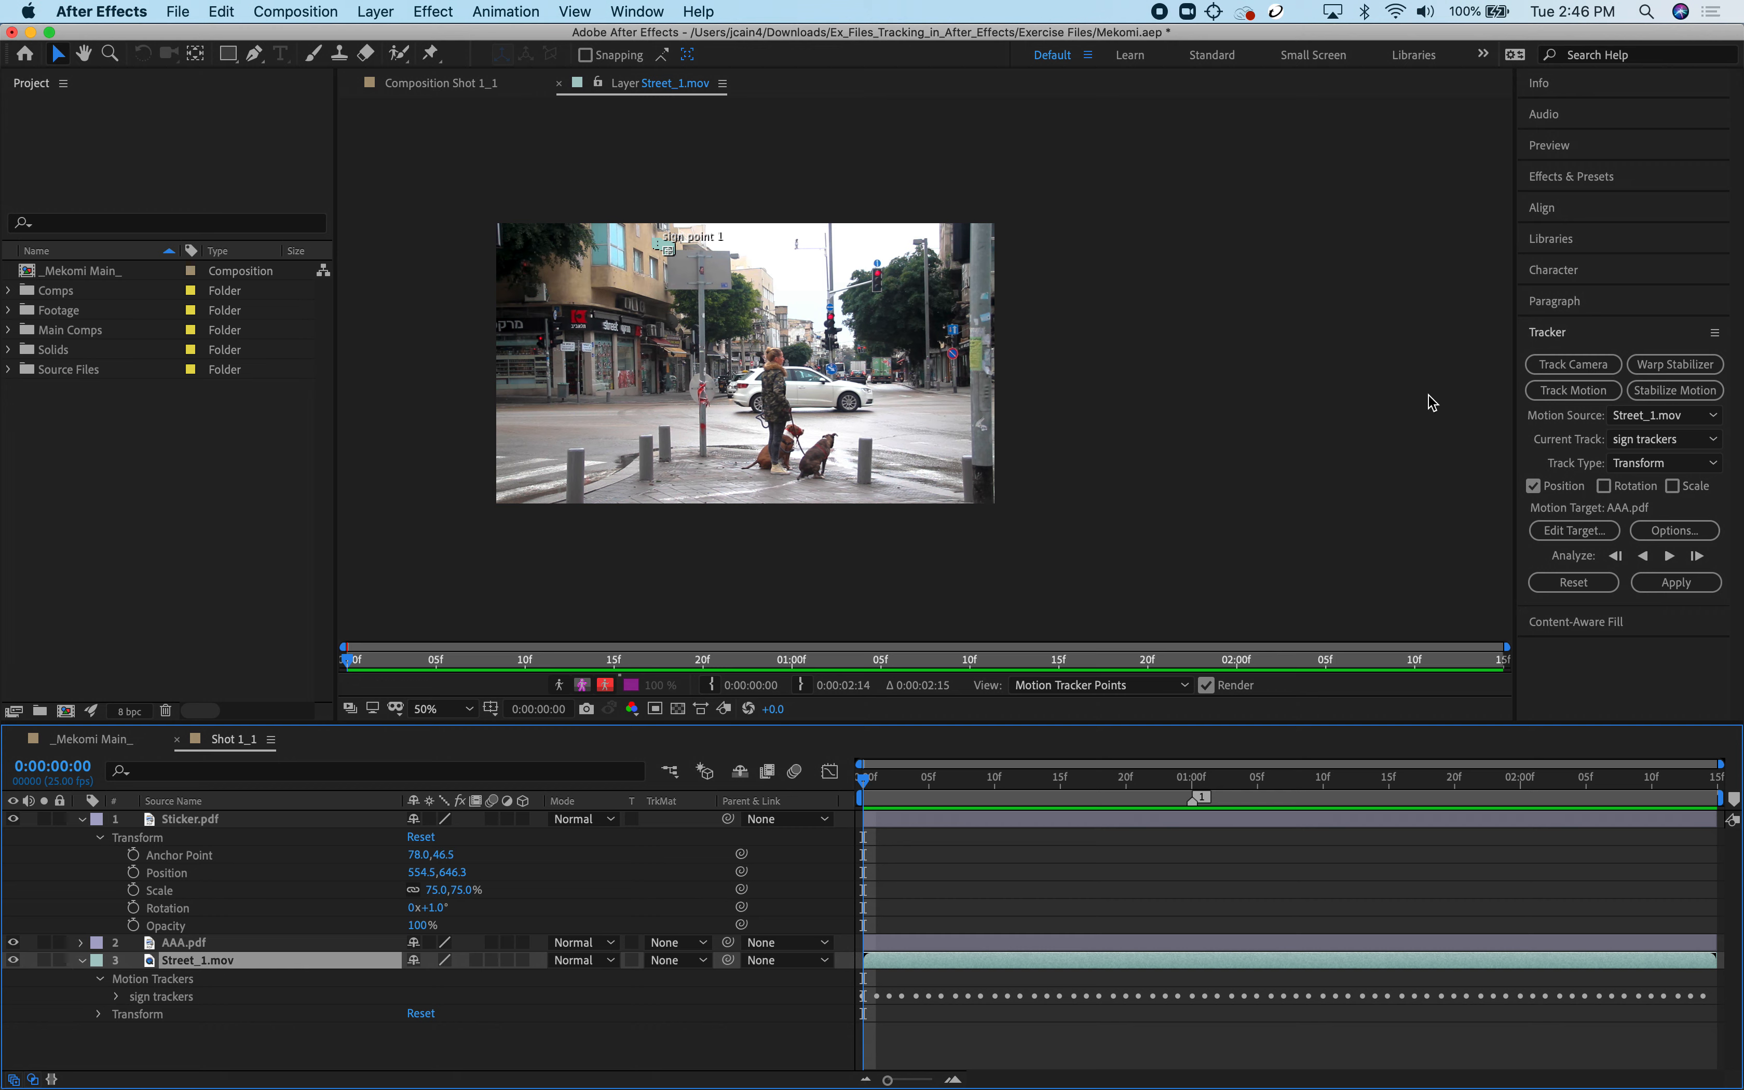
left_click(1573, 392)
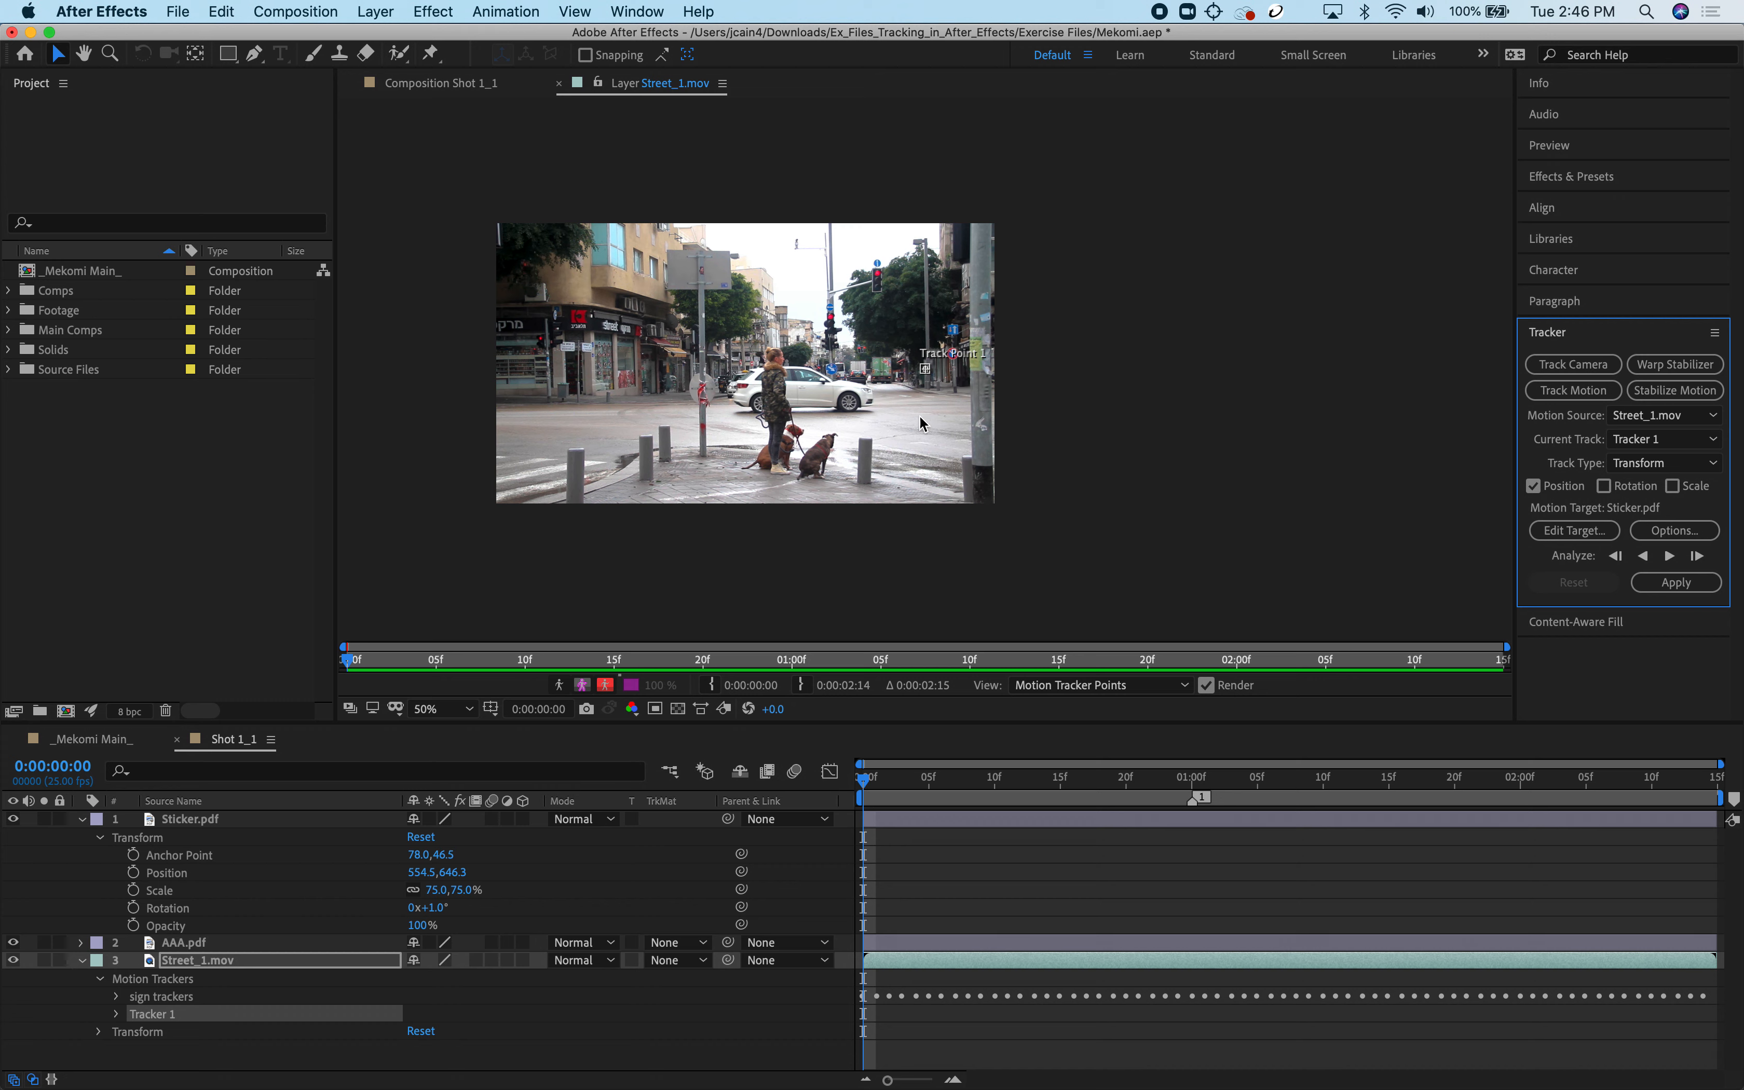
Rename the new motion tracker on Street_1.mov as "car tracker".
left_click(150, 1020)
key("Return")
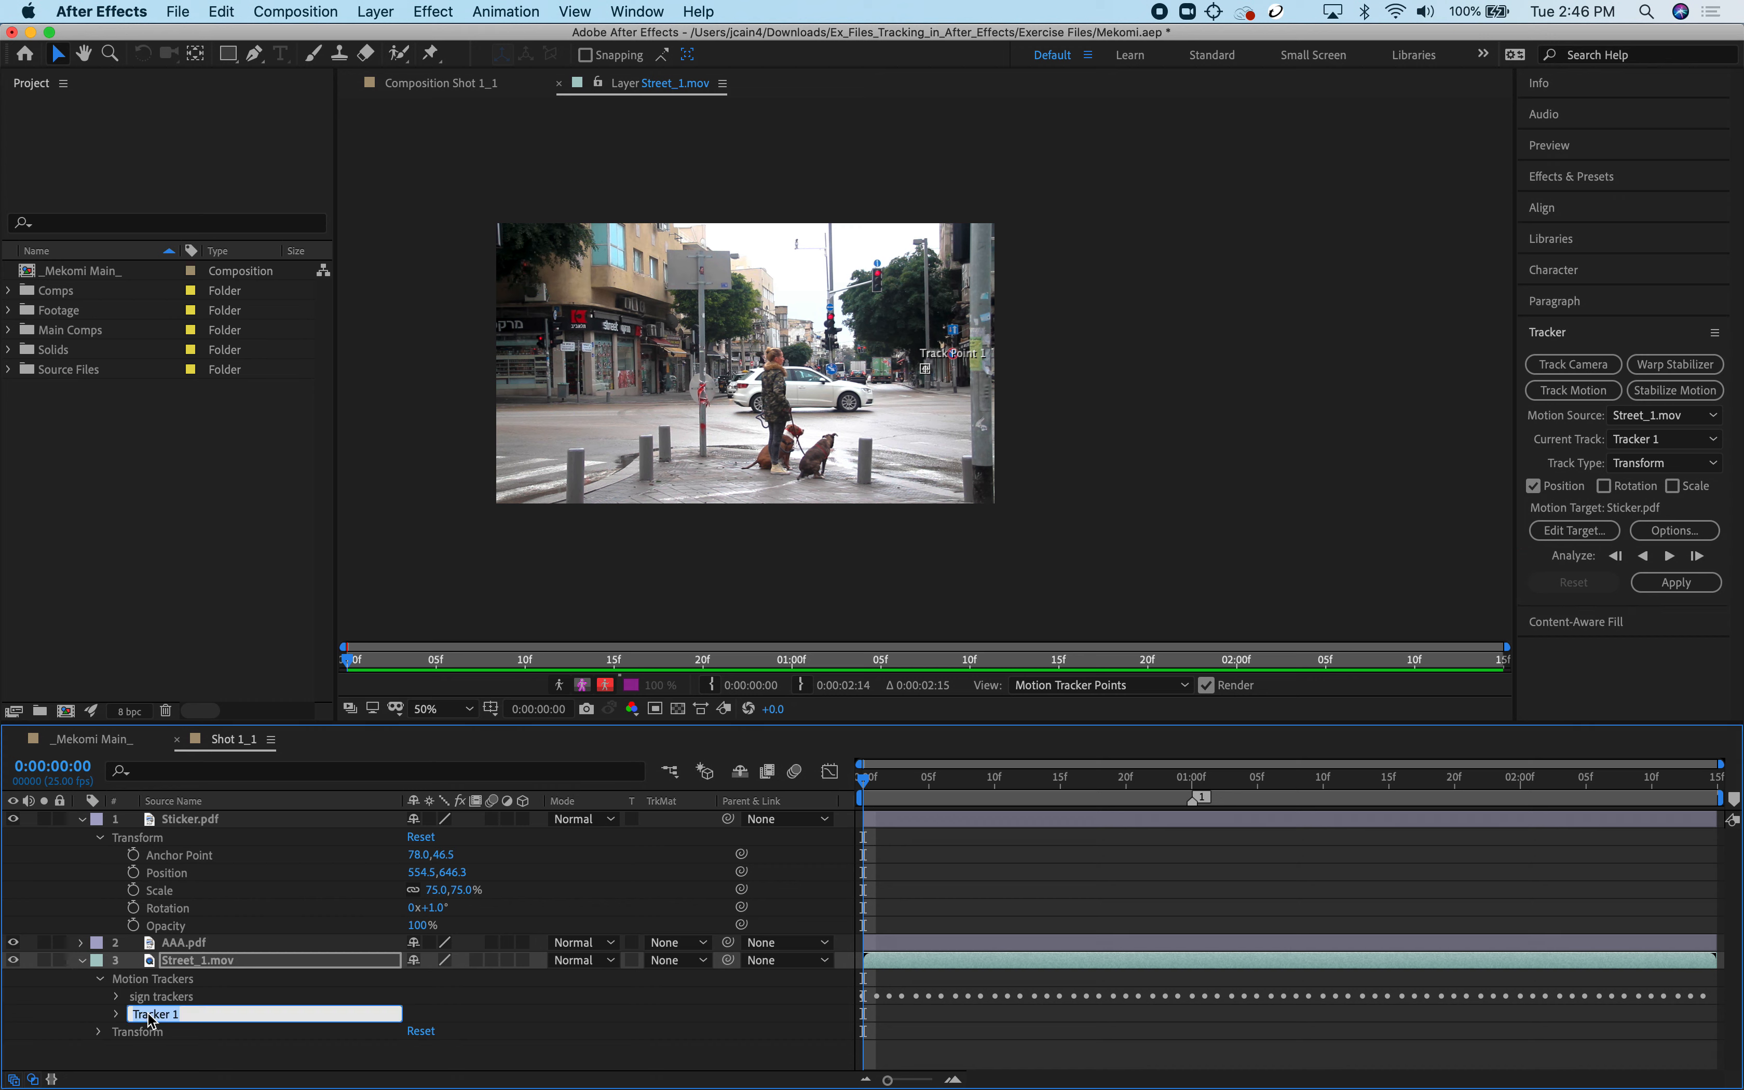
type("car t")
key("Return")
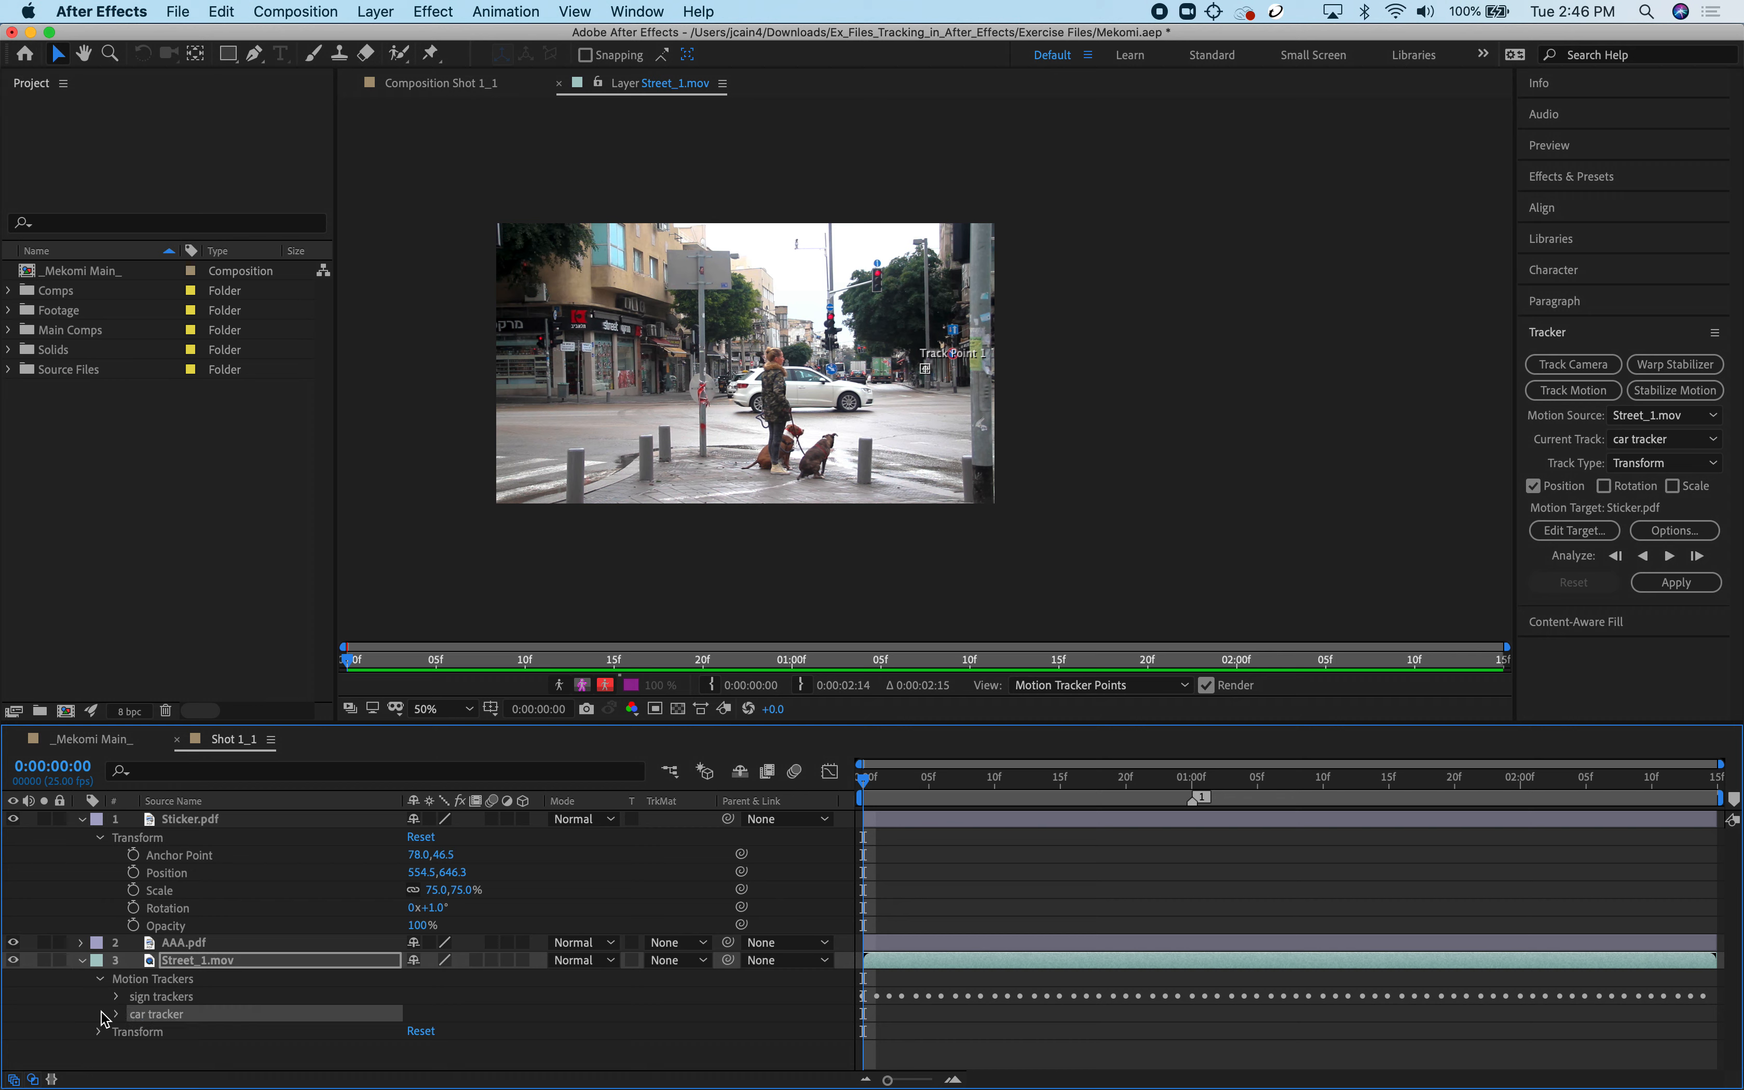
Expand car tracker and rename its track point as "car point 1".
left_click(116, 1014)
left_click(179, 1032)
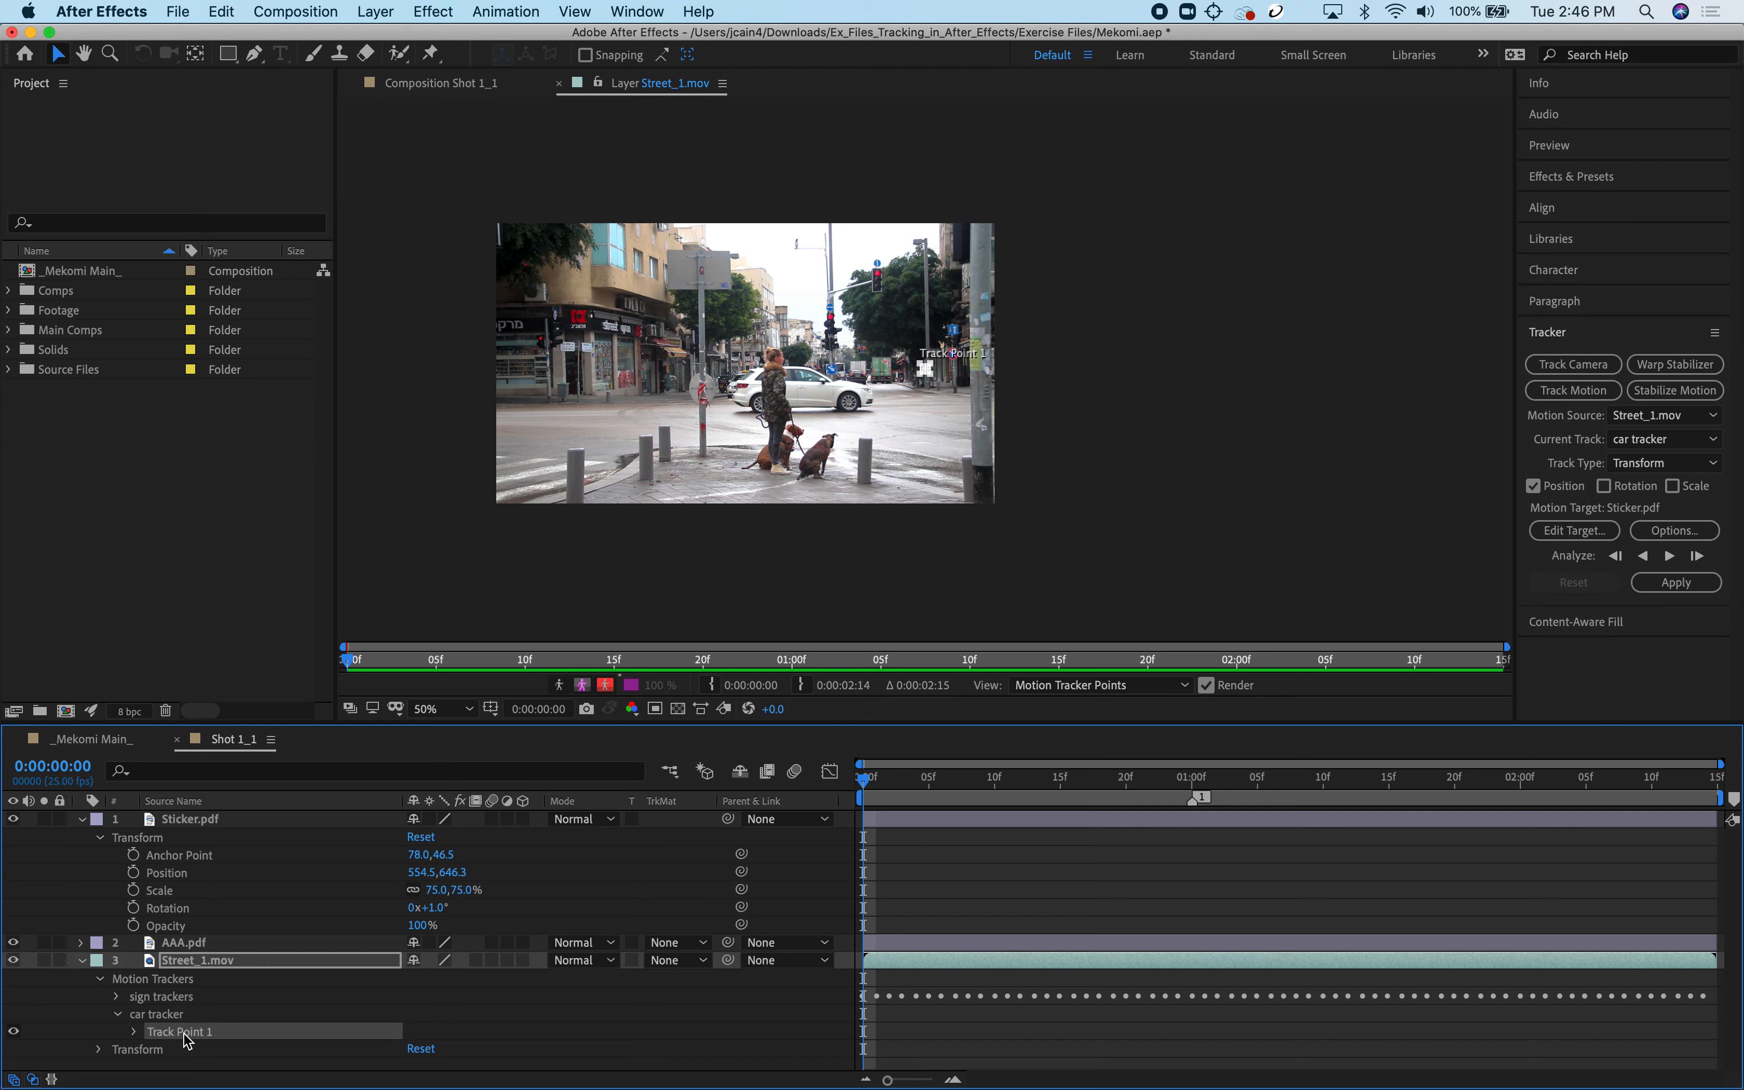
key("Return")
type("ca")
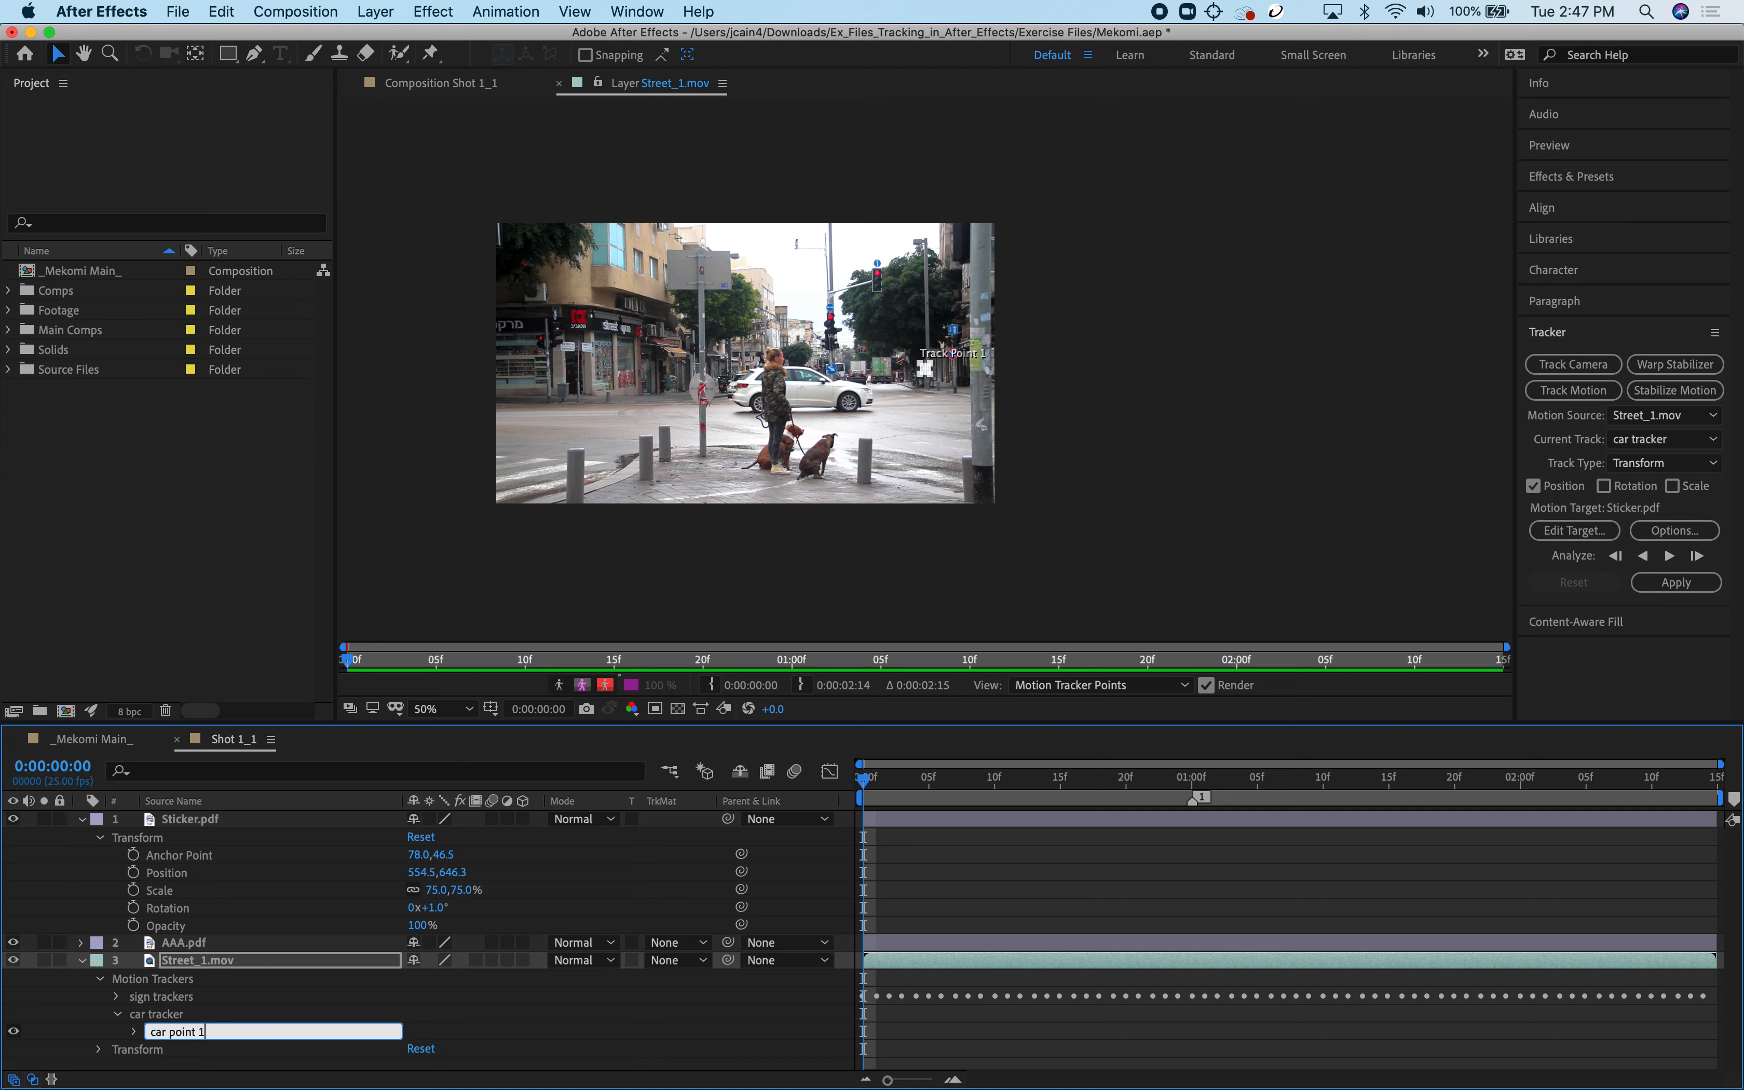
key("Return")
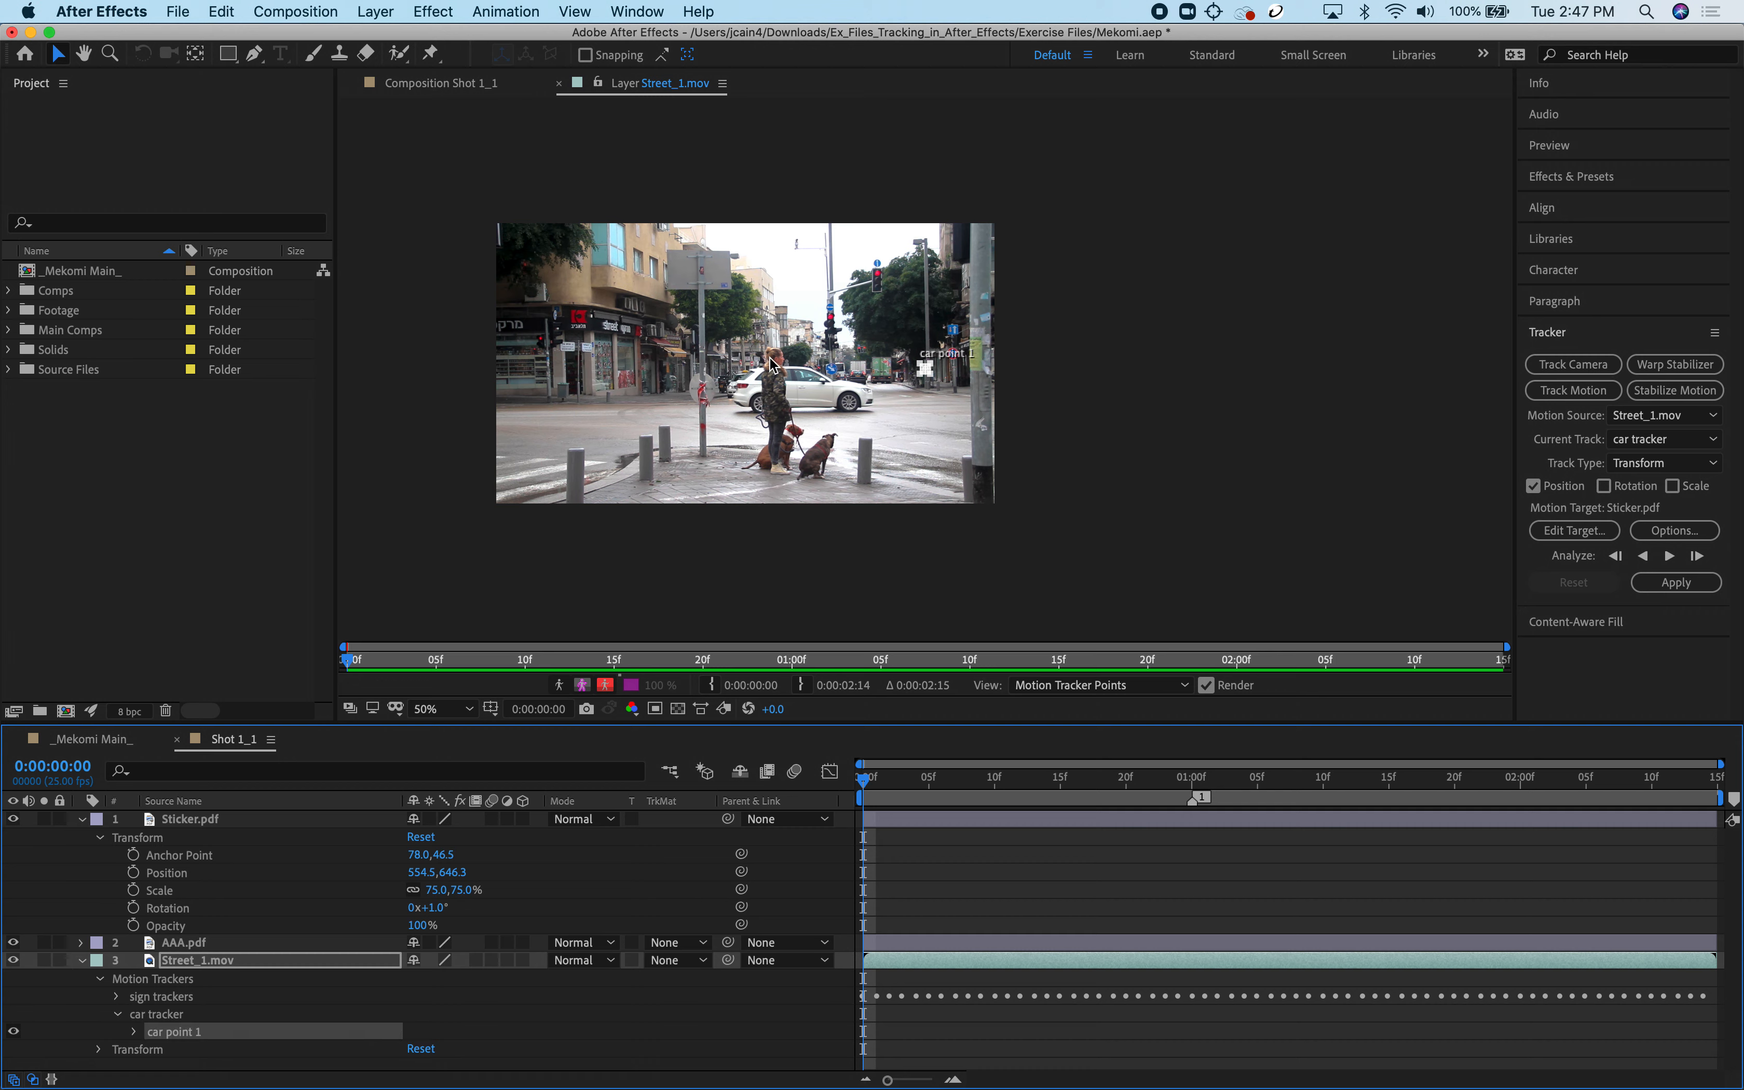
Expand car point 1 and examine its Feature Center, Confidence and Attach Point properties against the track point boxes in the footage.
left_click(171, 1000)
left_click(165, 1030)
left_click(166, 1019)
left_click(166, 1030)
left_click(133, 1032)
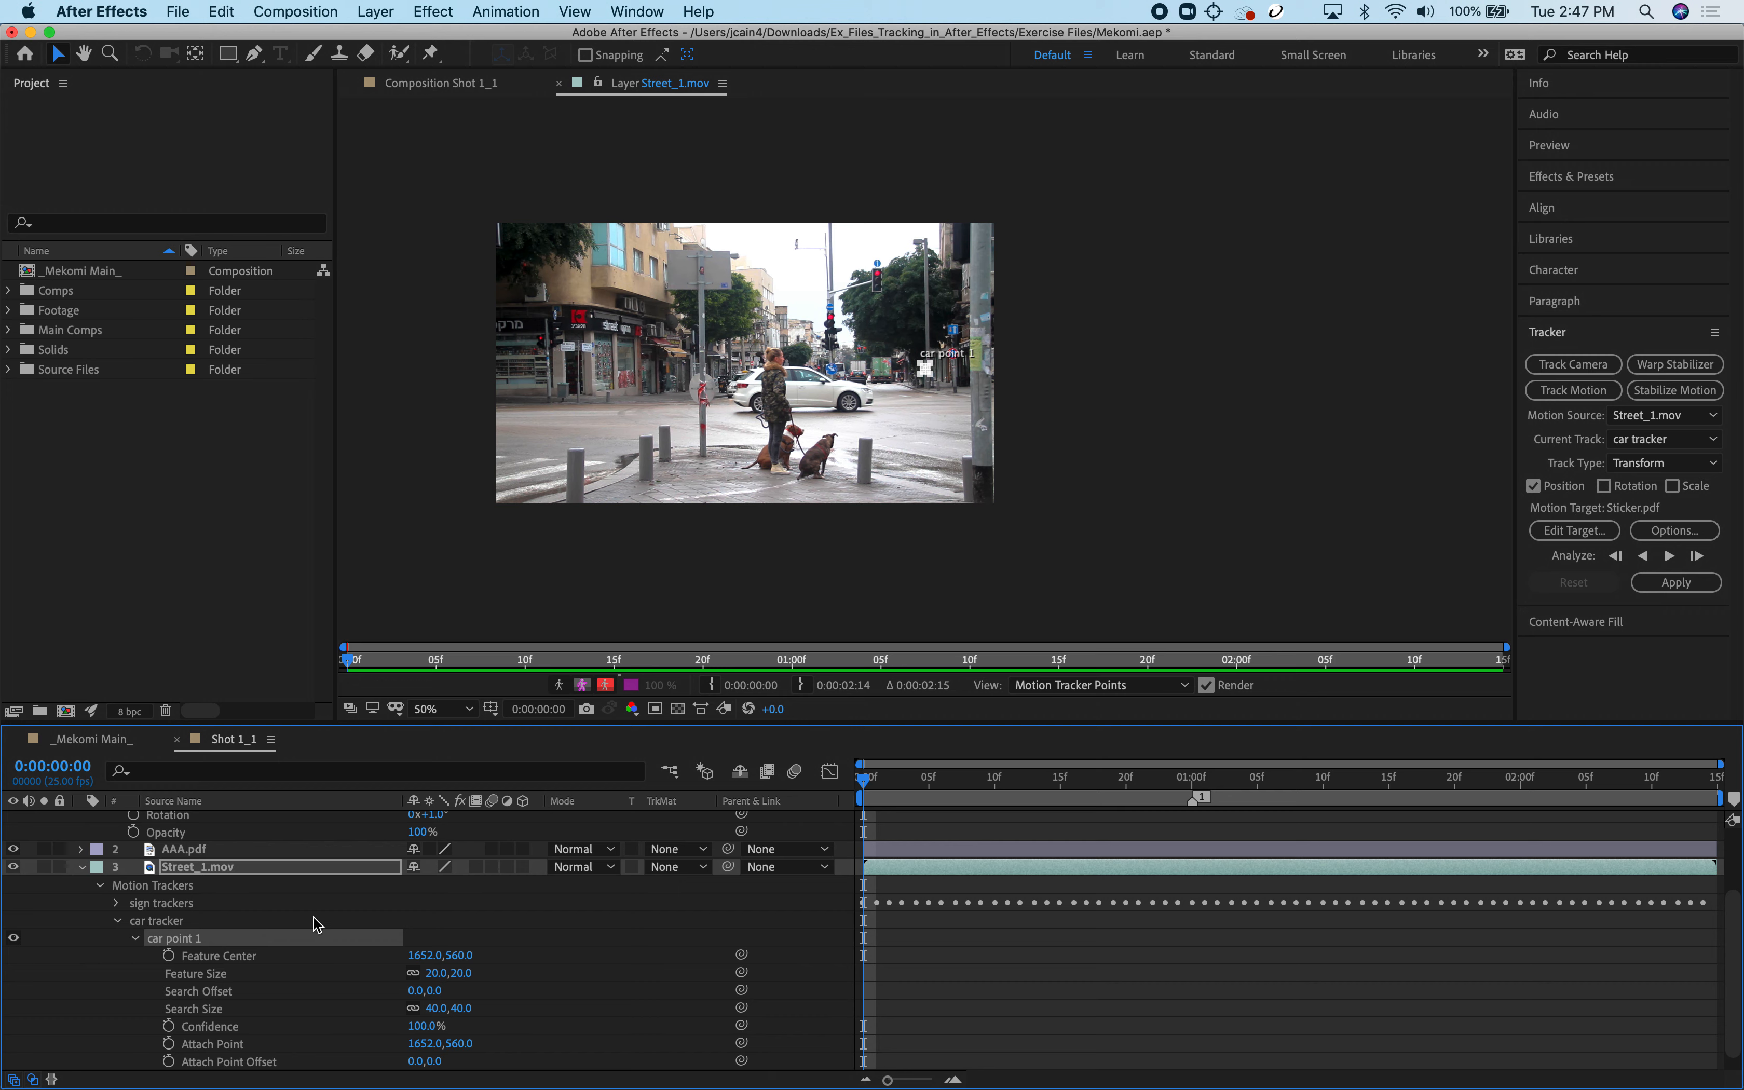
scroll(315, 925, "down", 1)
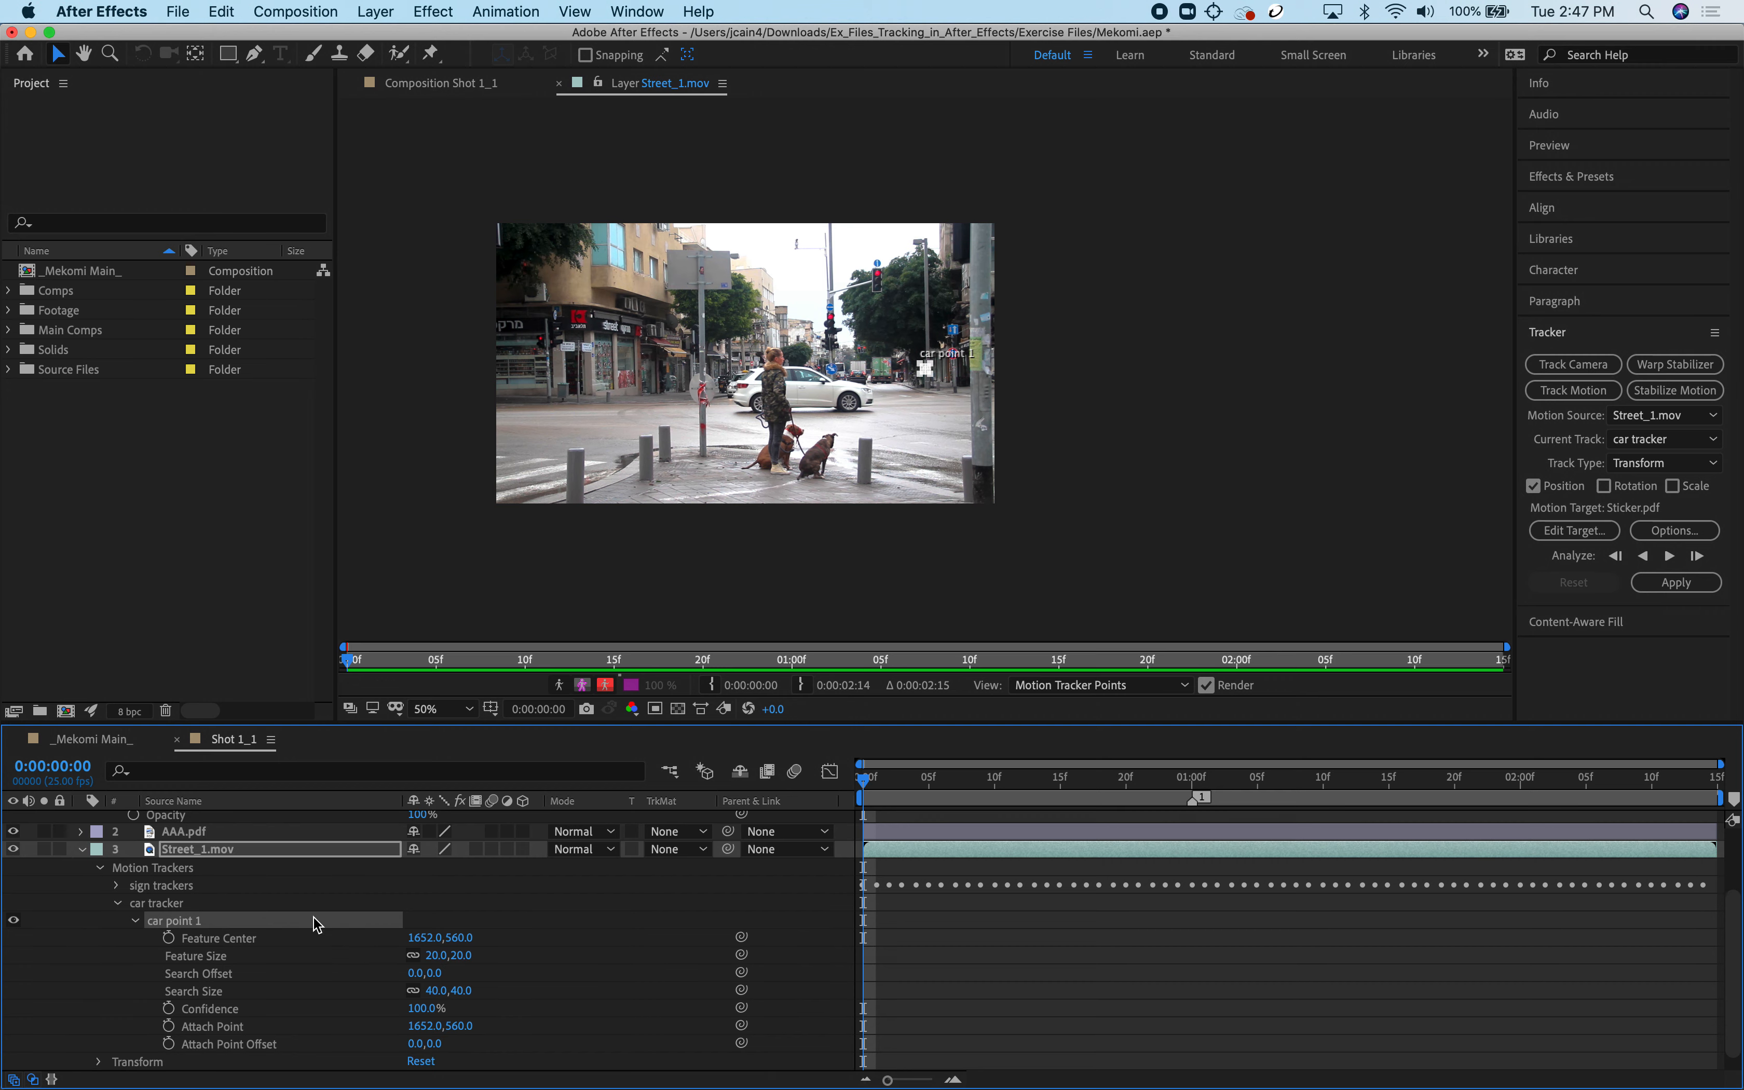
left_click(235, 940)
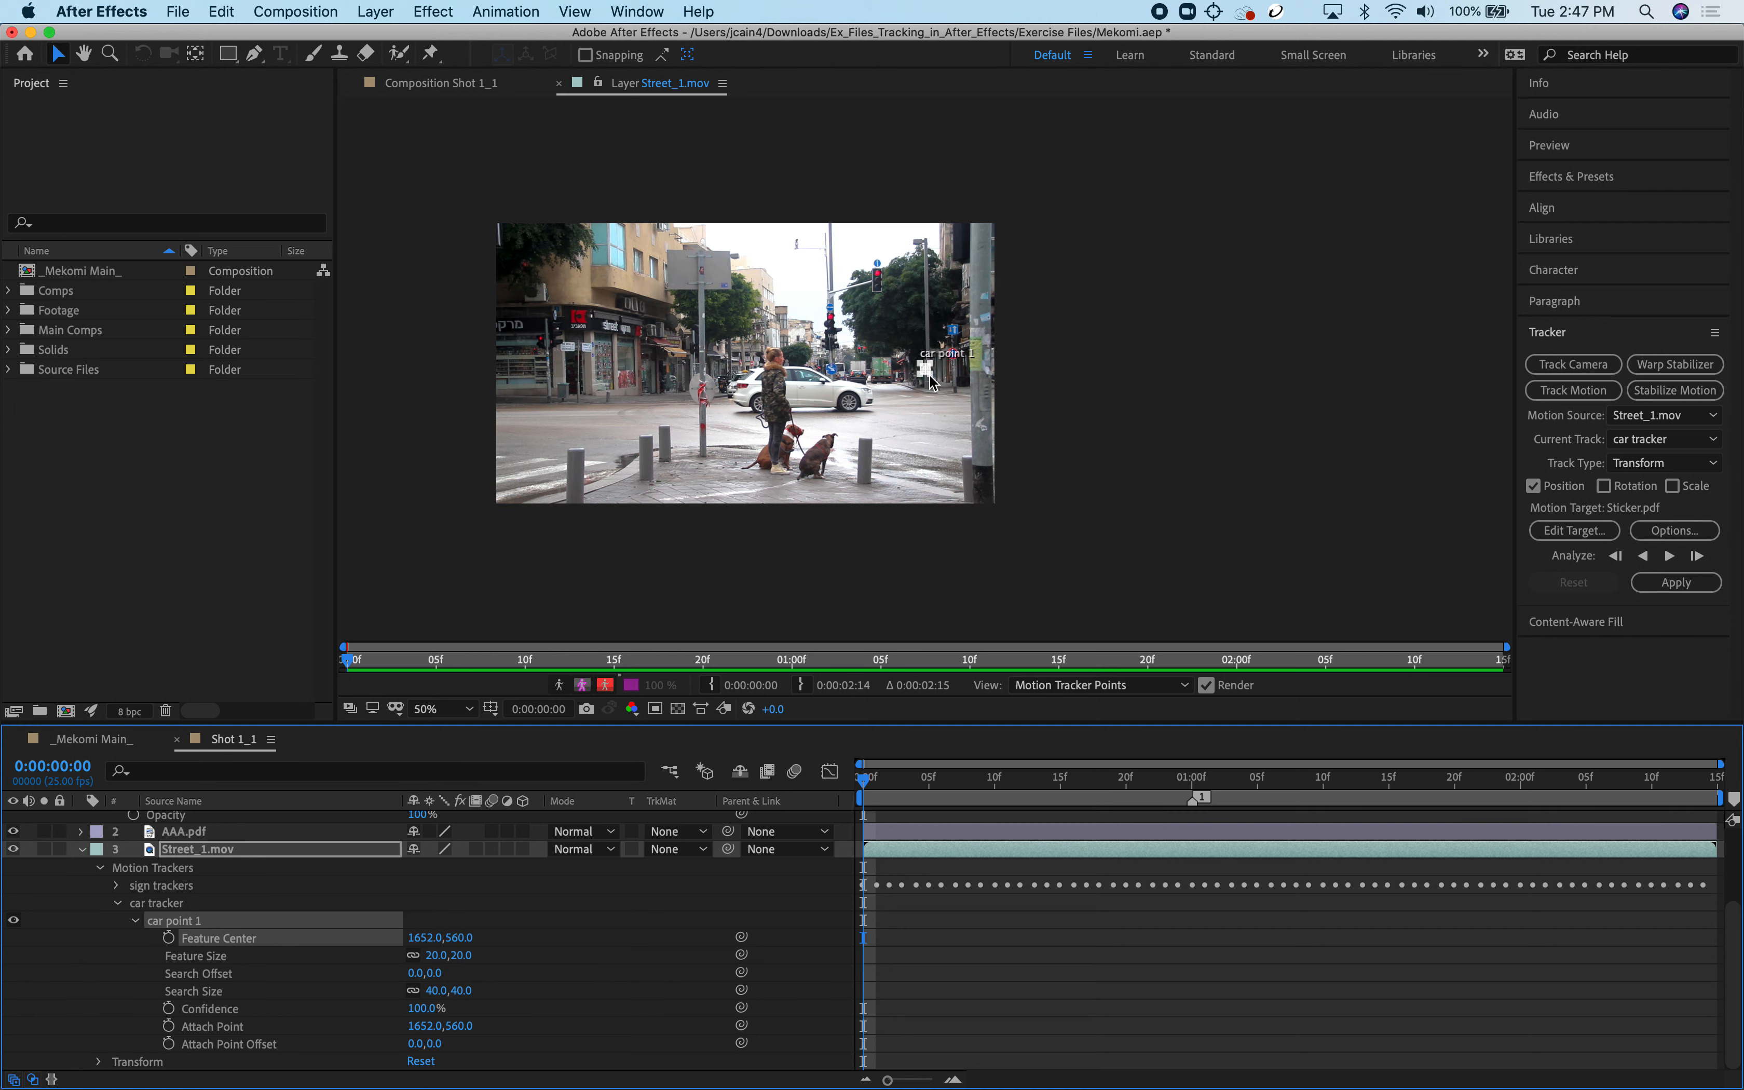
scroll(931, 376, "up", 6)
scroll(929, 382, "up", 2)
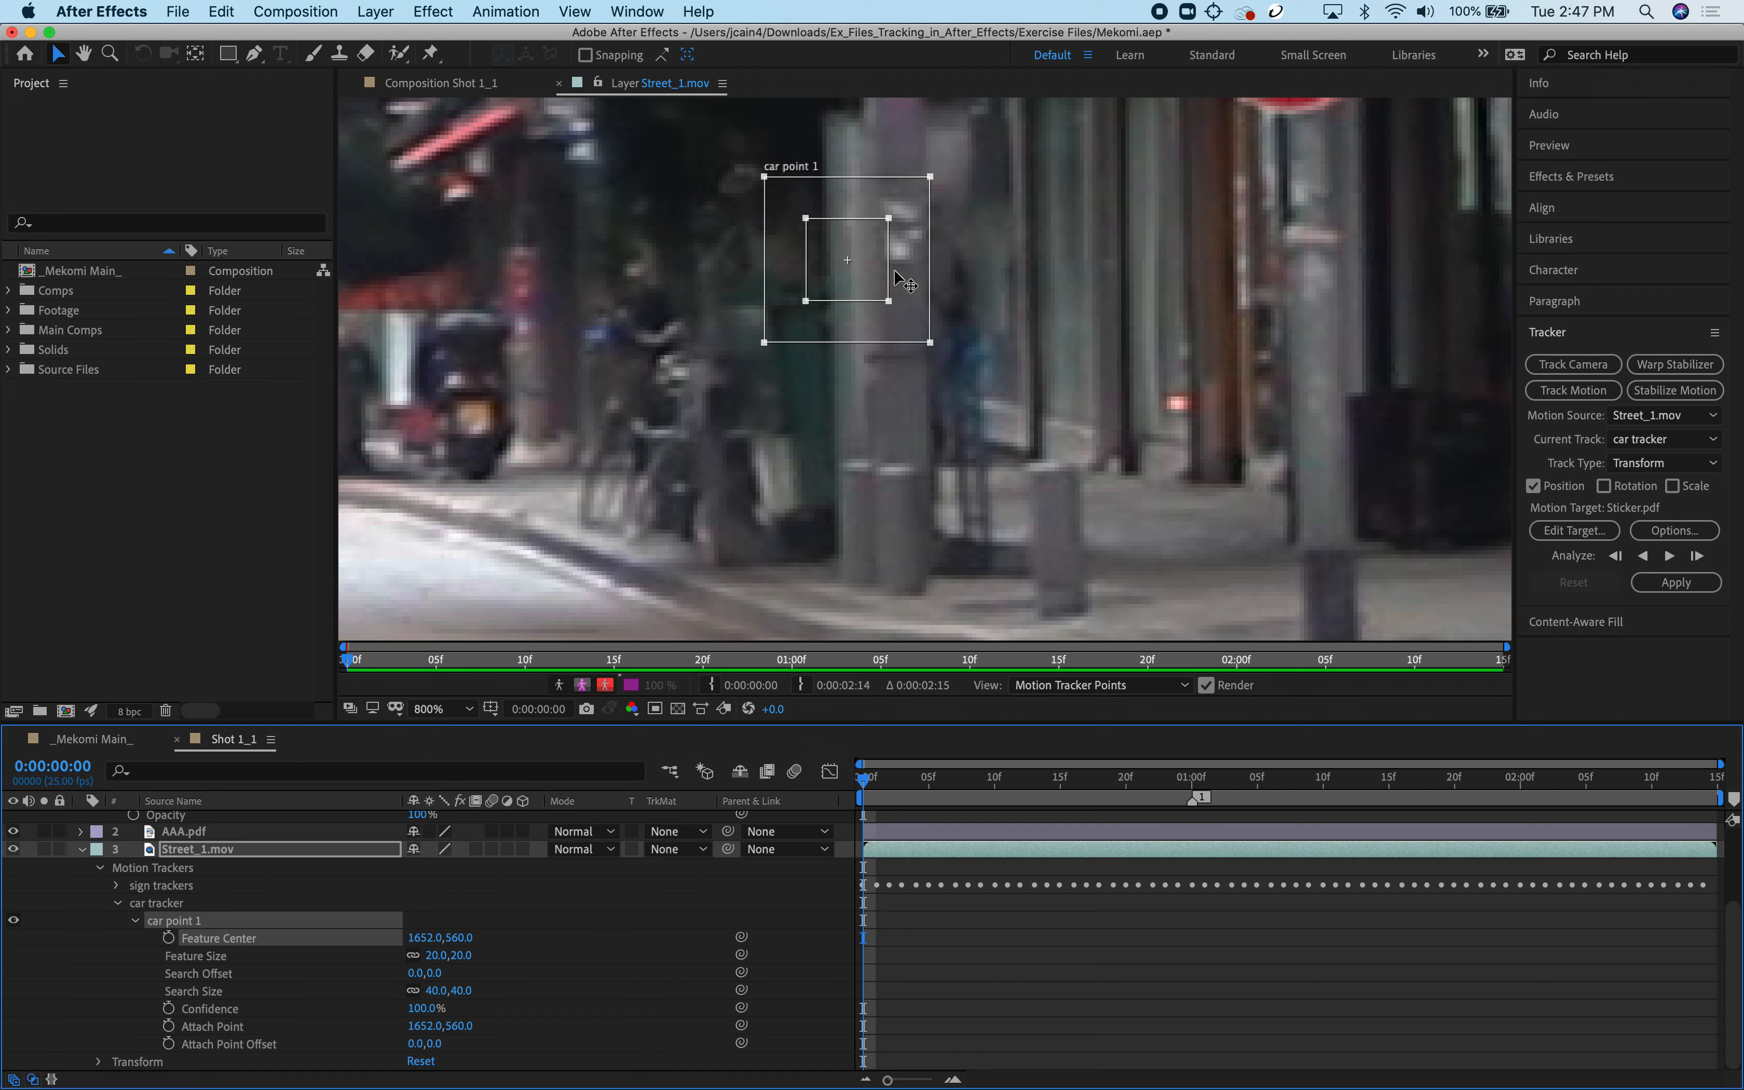
left_click(242, 1012)
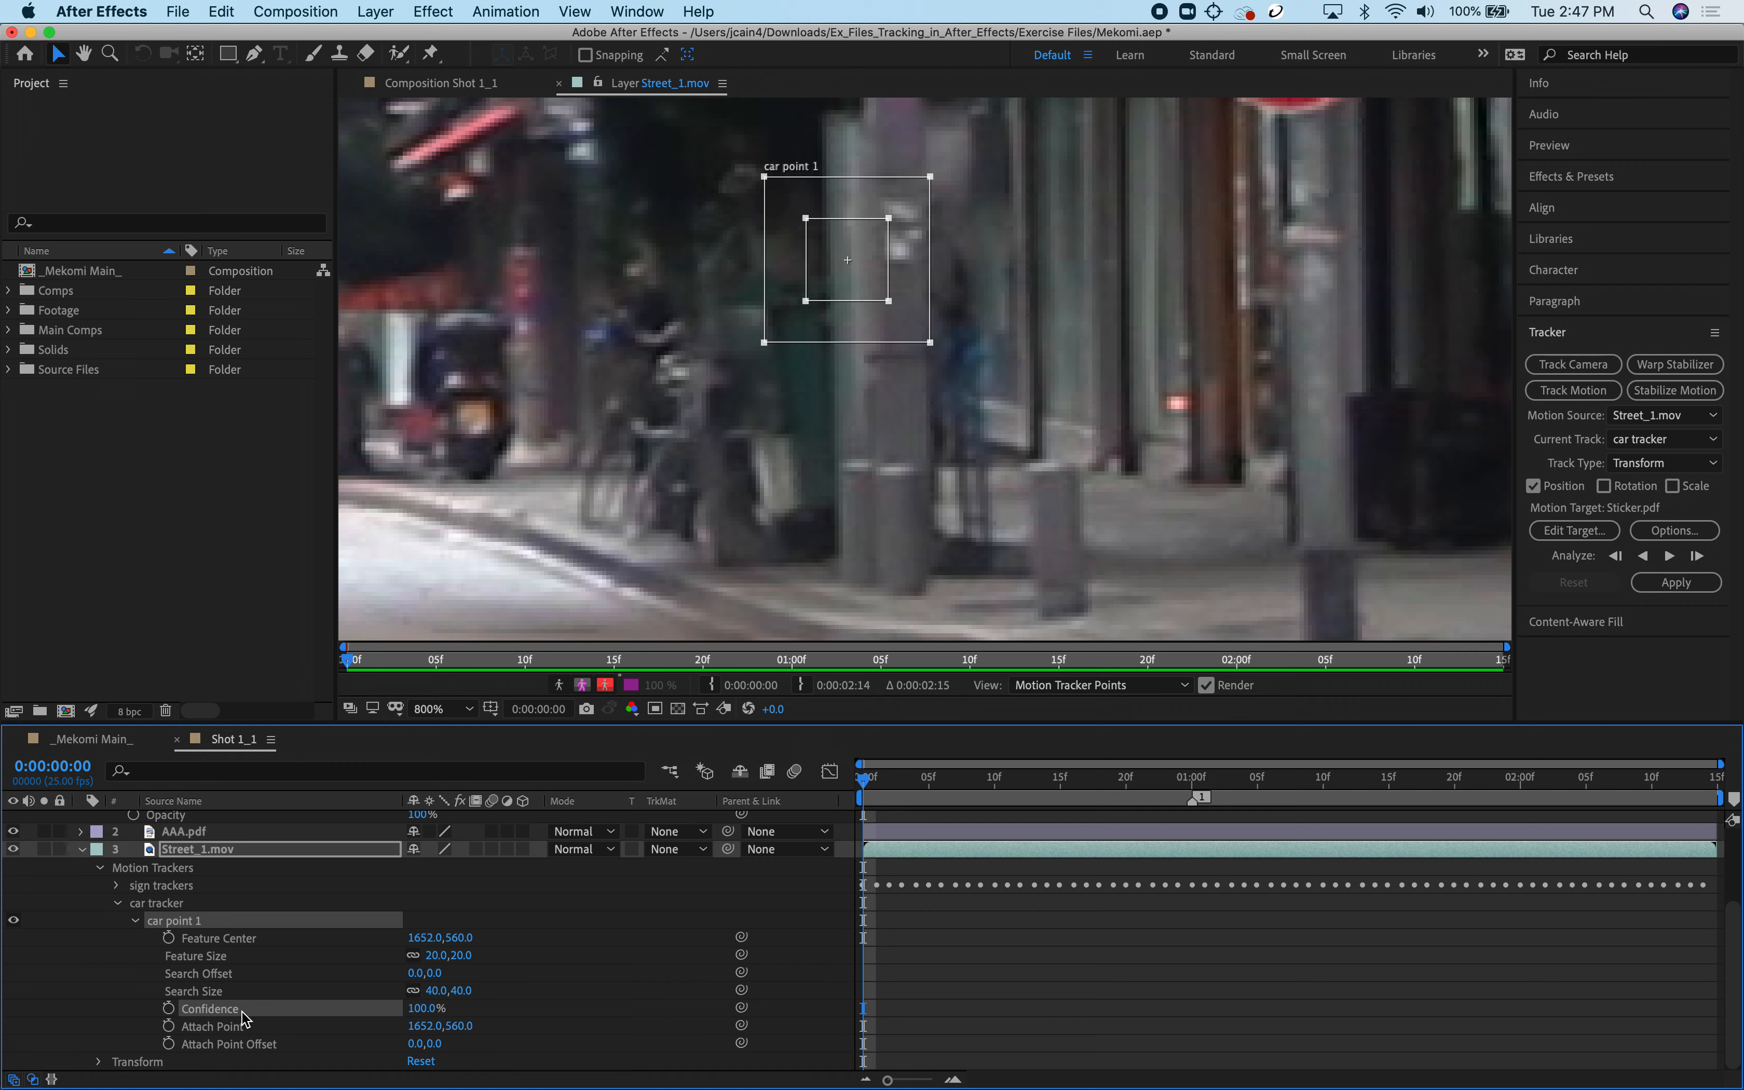
left_click(242, 1025)
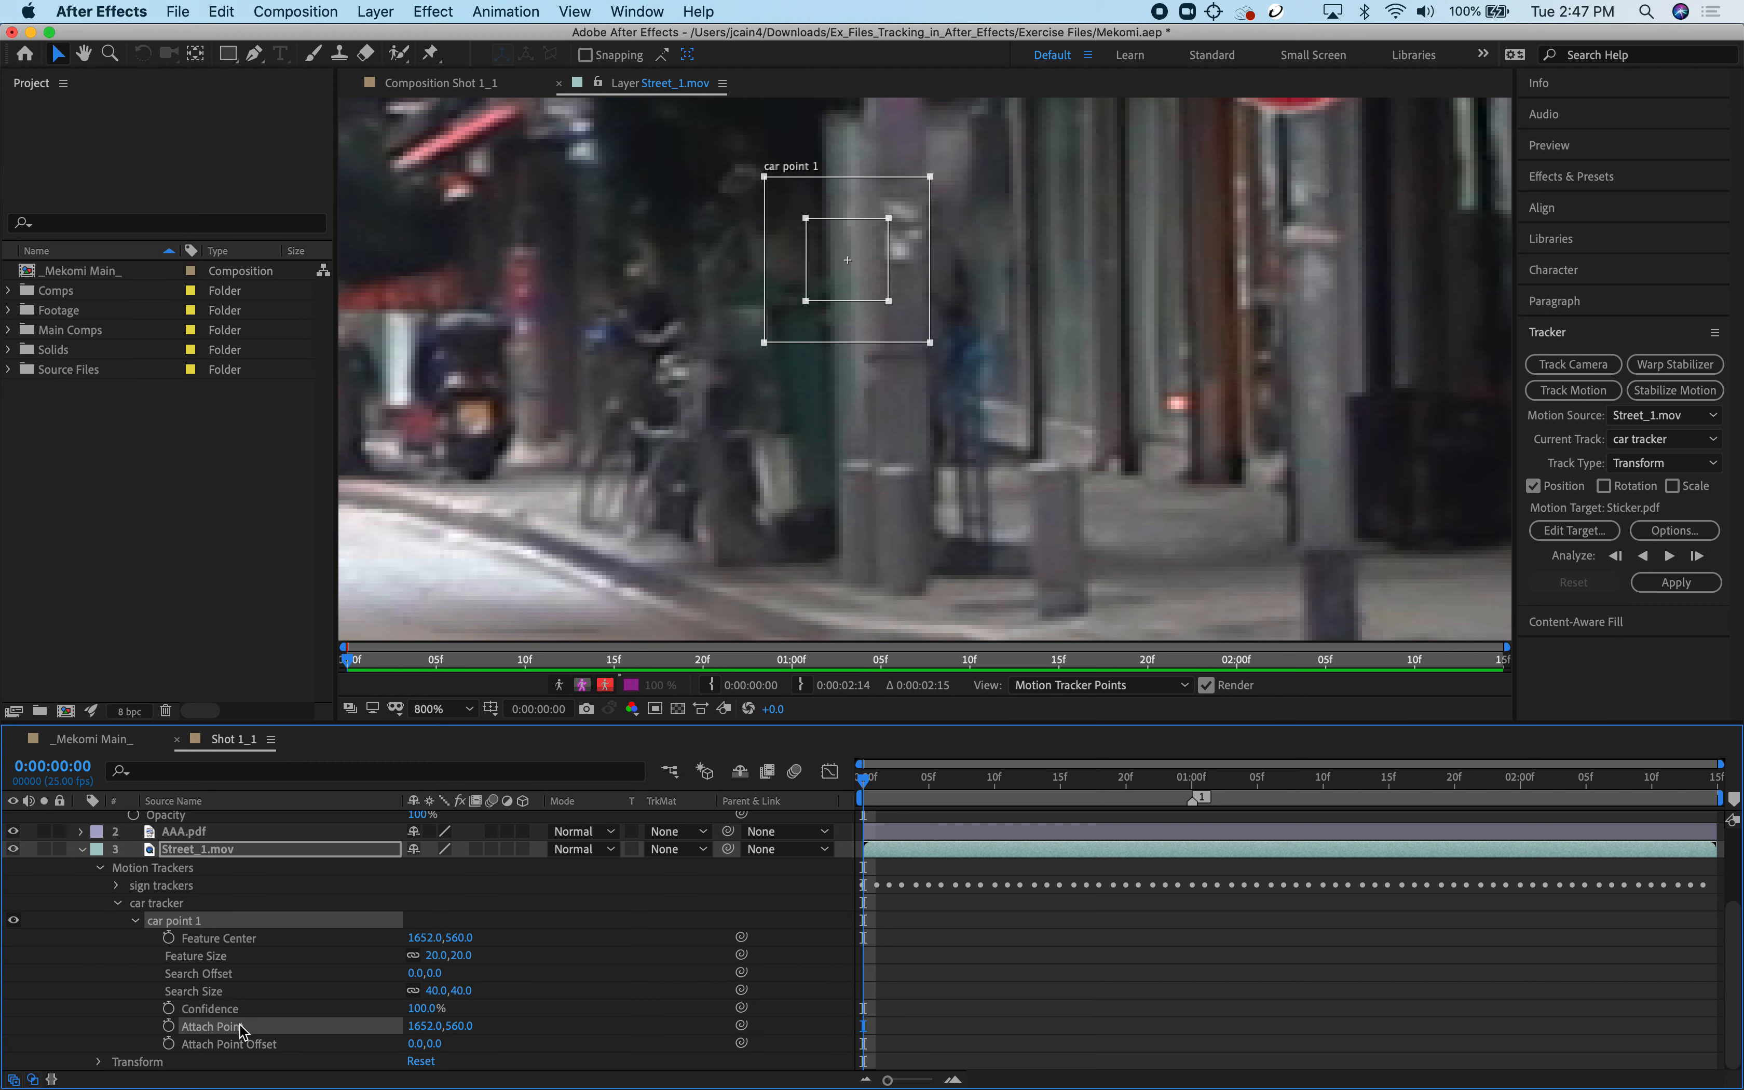
left_click(852, 268)
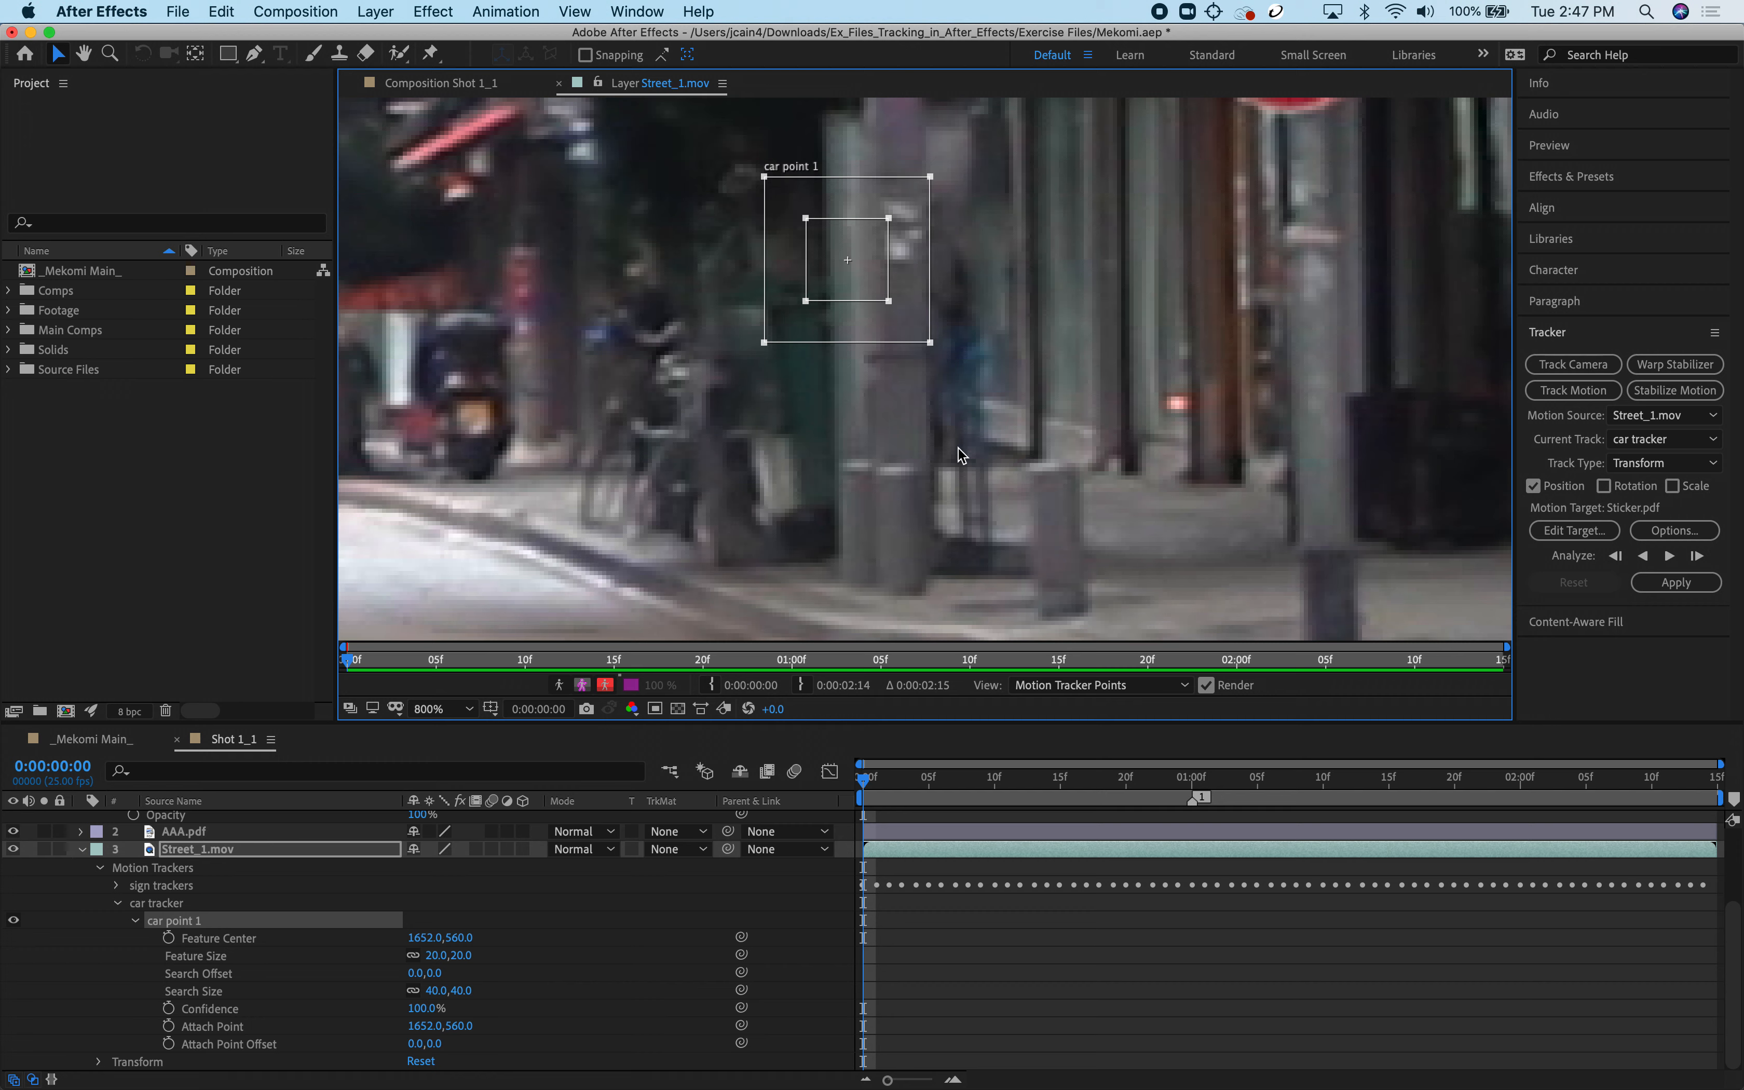
Move car point 1 onto the front door handle of the white car, at about 1173.5, 635.5.
scroll(809, 471, "down", 4)
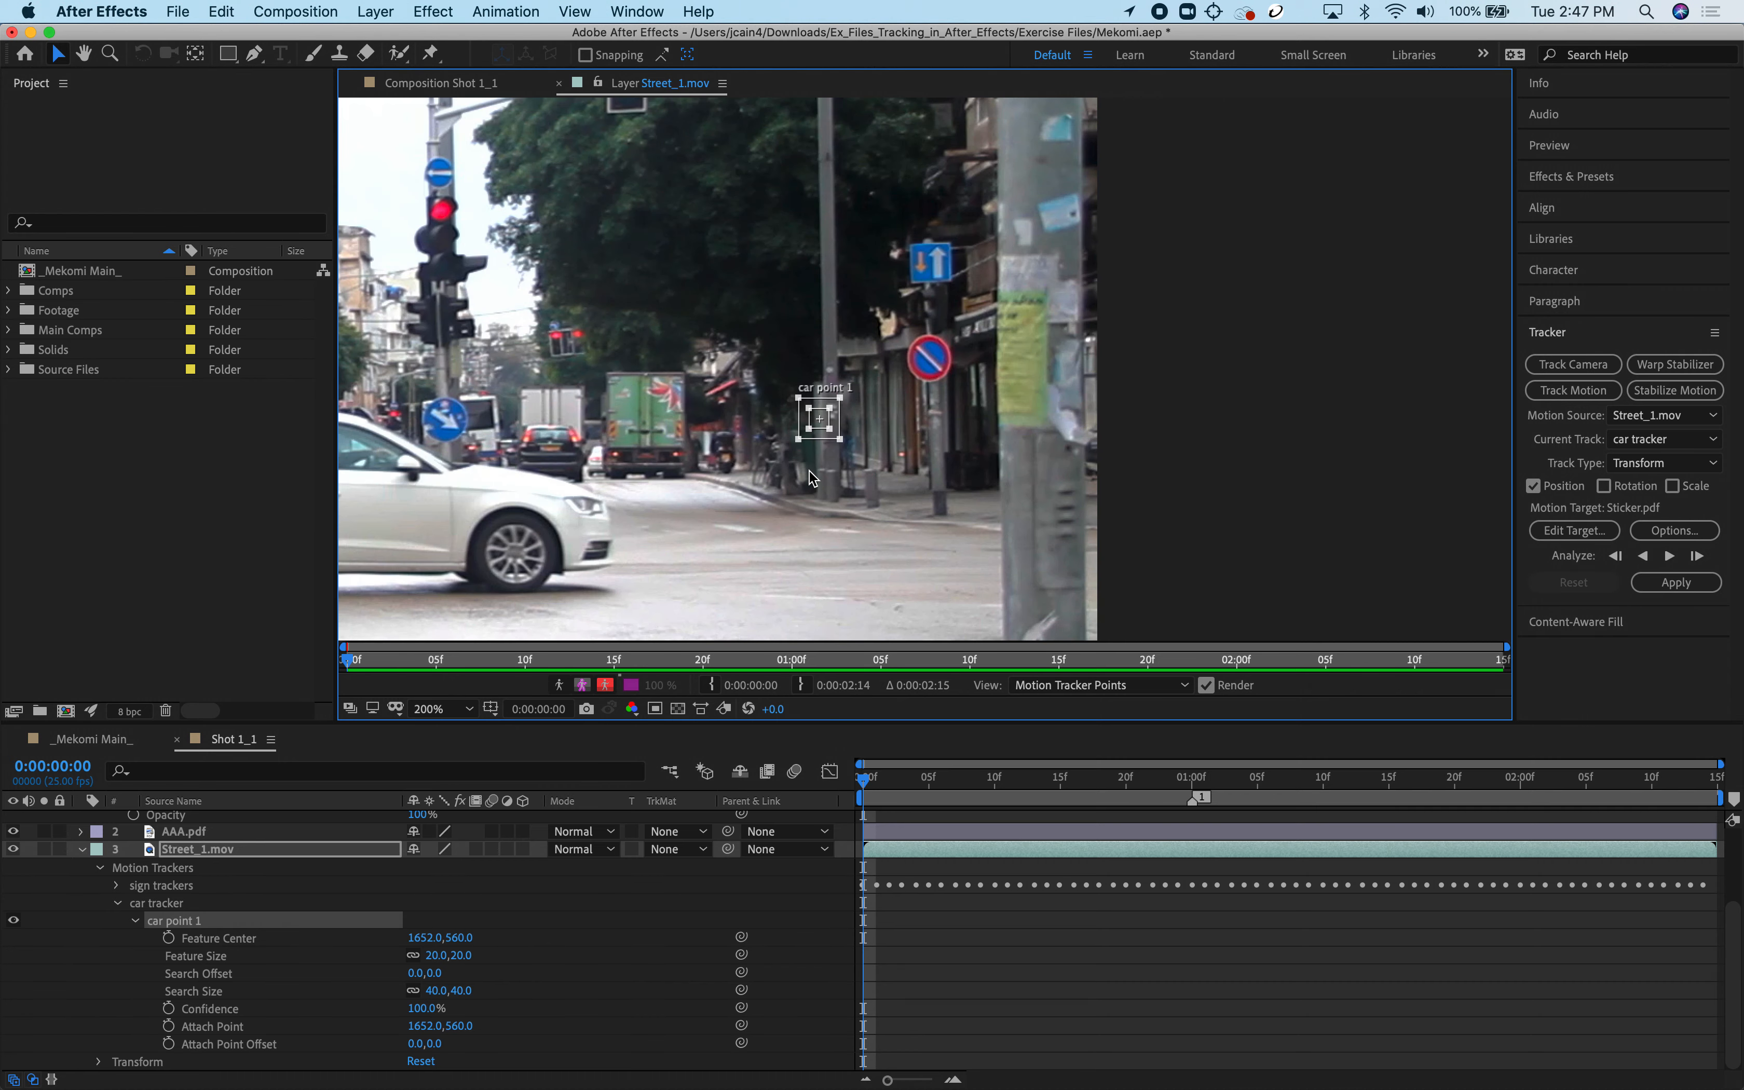
scroll(809, 471, "down", 2)
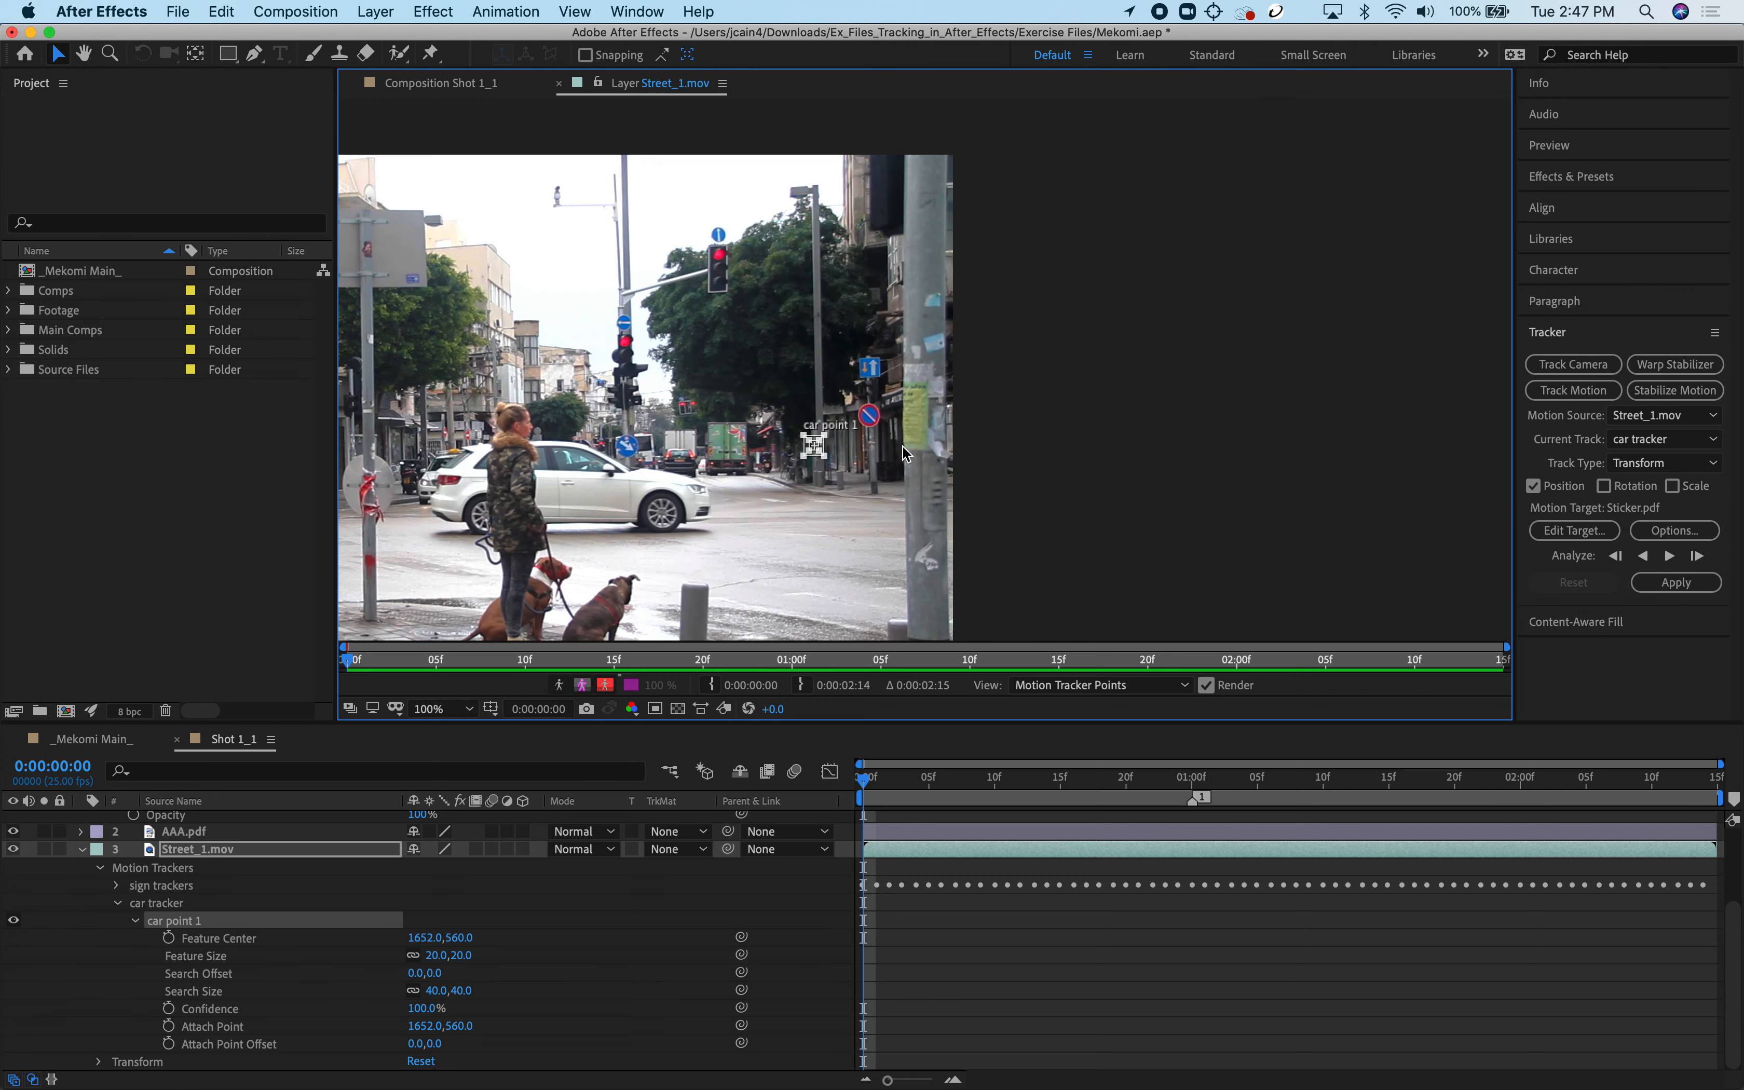
key("space")
left_click_drag(813, 544, 1190, 455)
scroll(1225, 344, "up", 4)
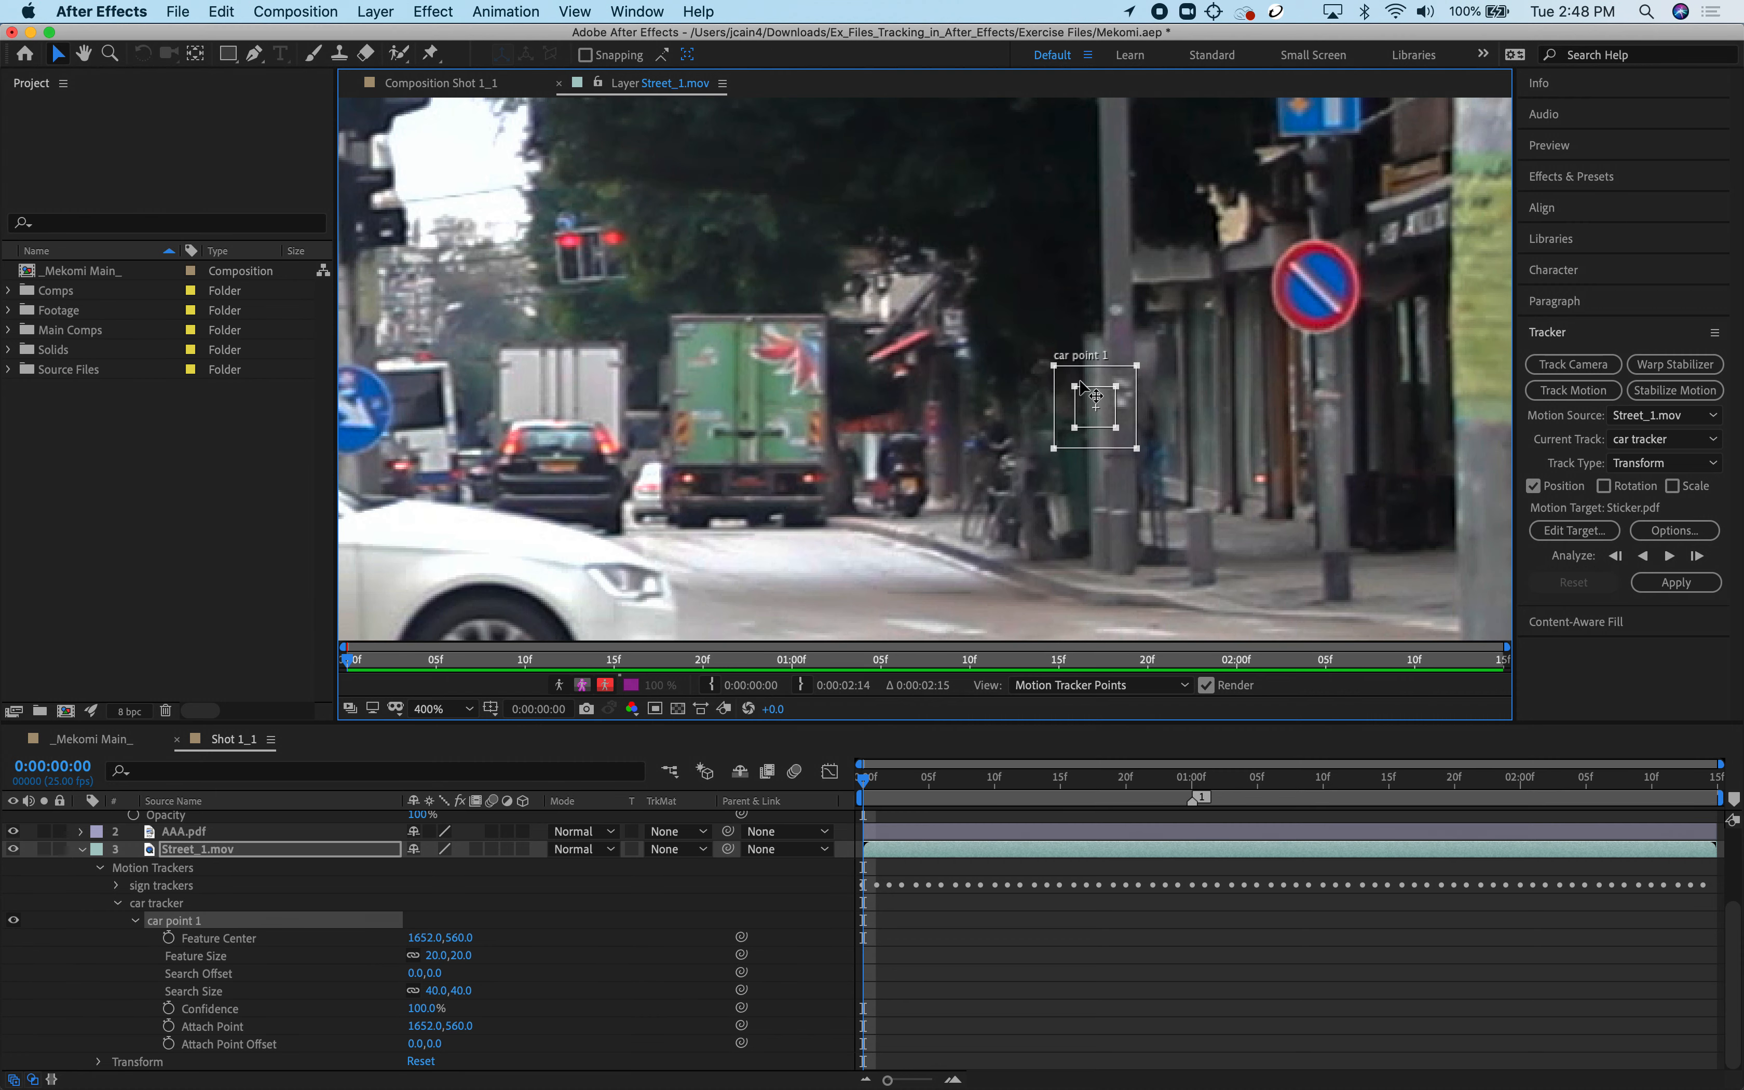
left_click_drag(1079, 405, 439, 495)
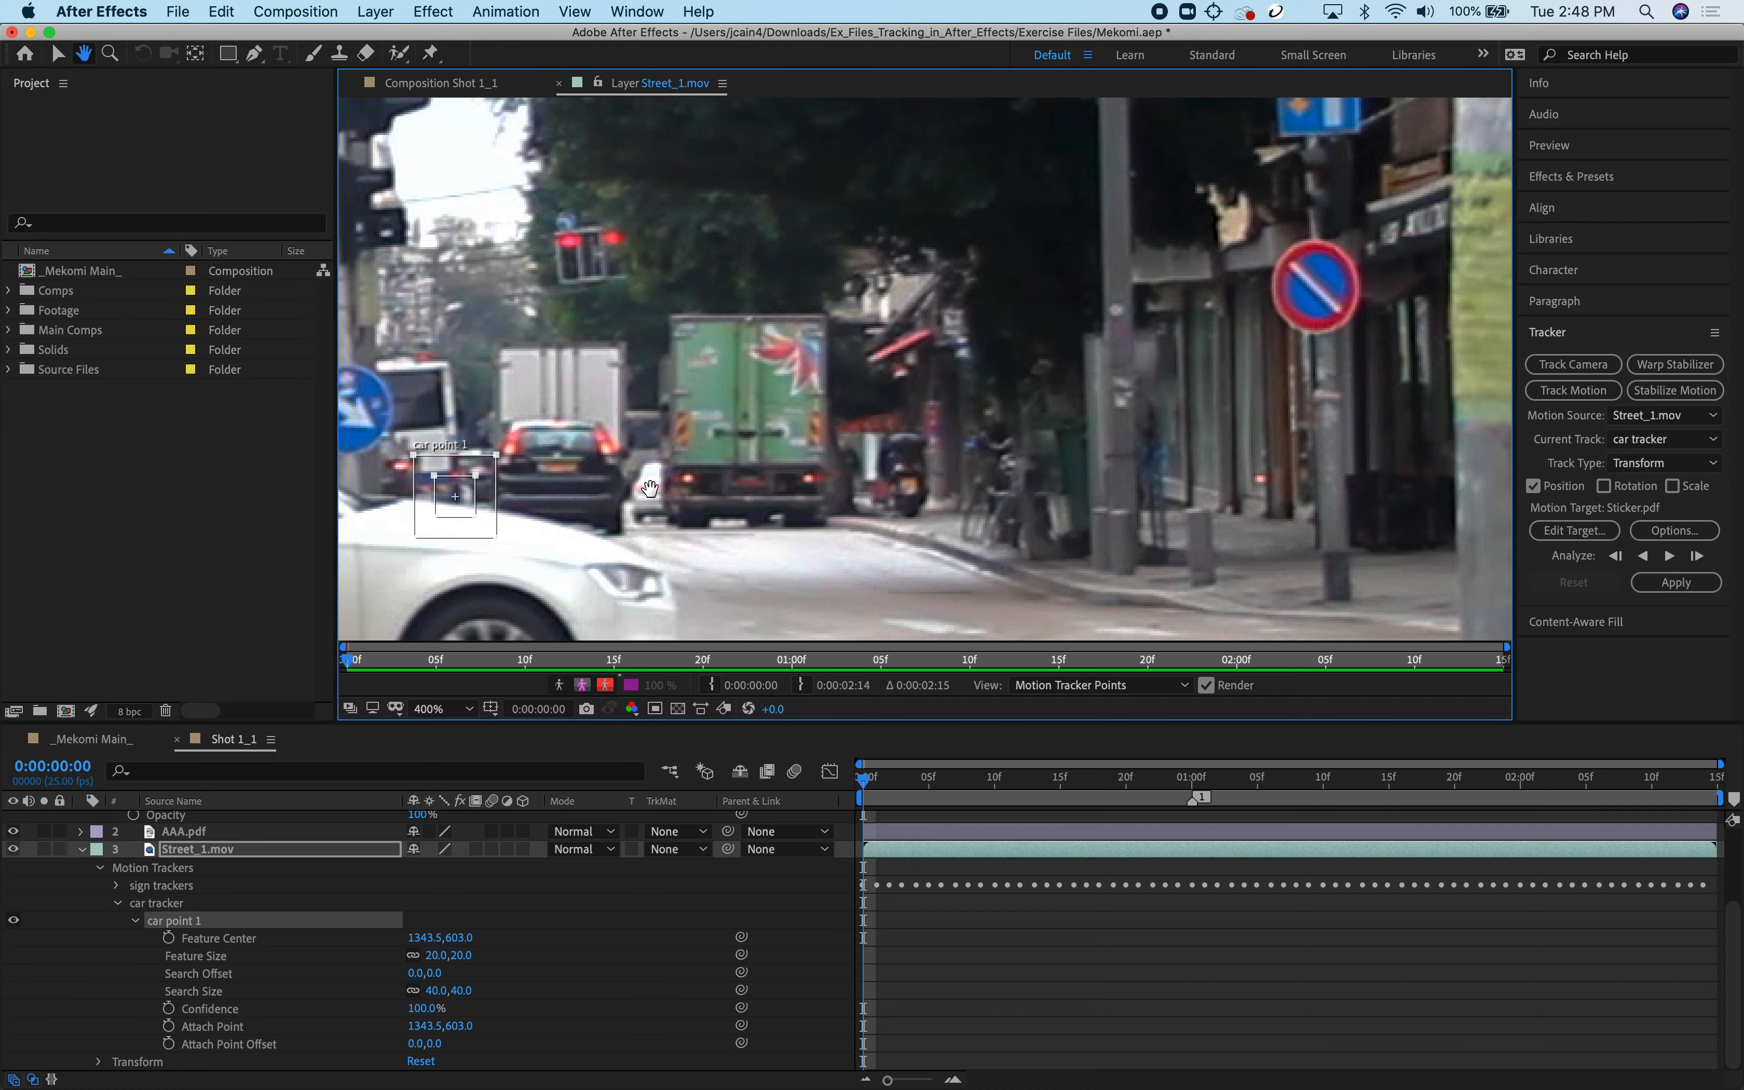
key("space")
left_click_drag(770, 464, 1412, 383)
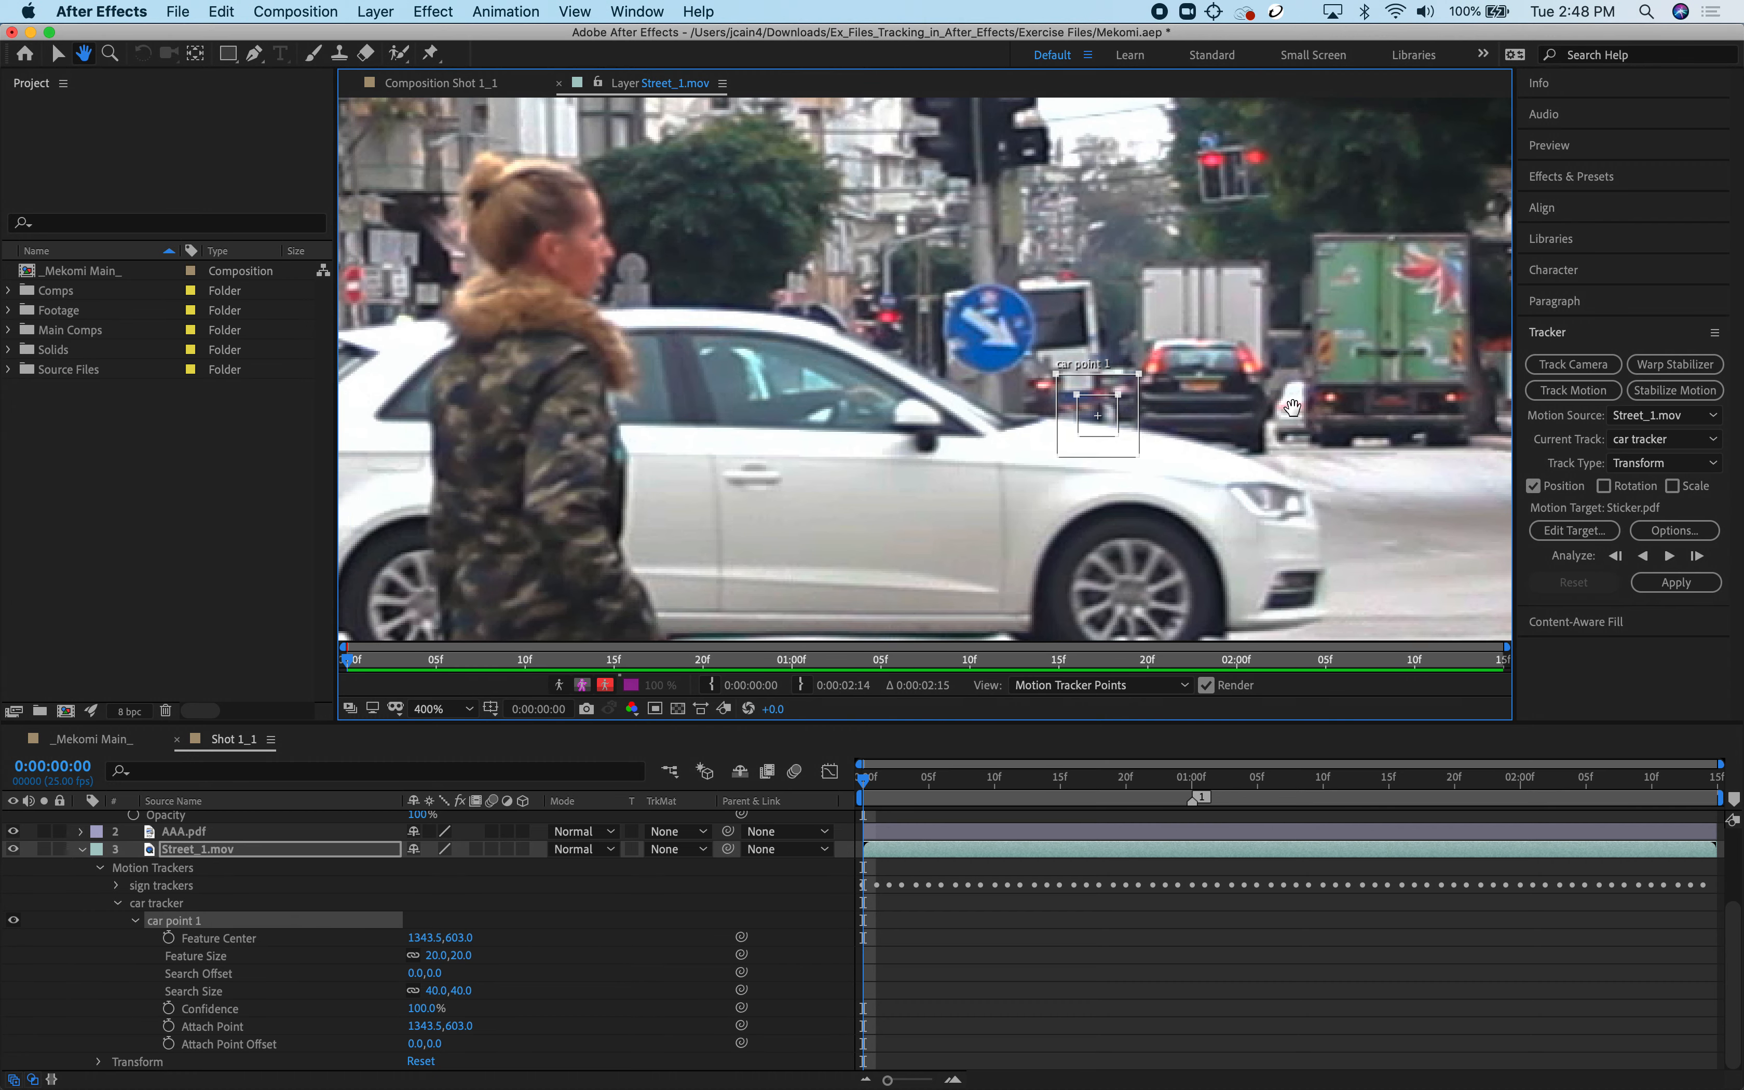
left_click_drag(1098, 454, 750, 514)
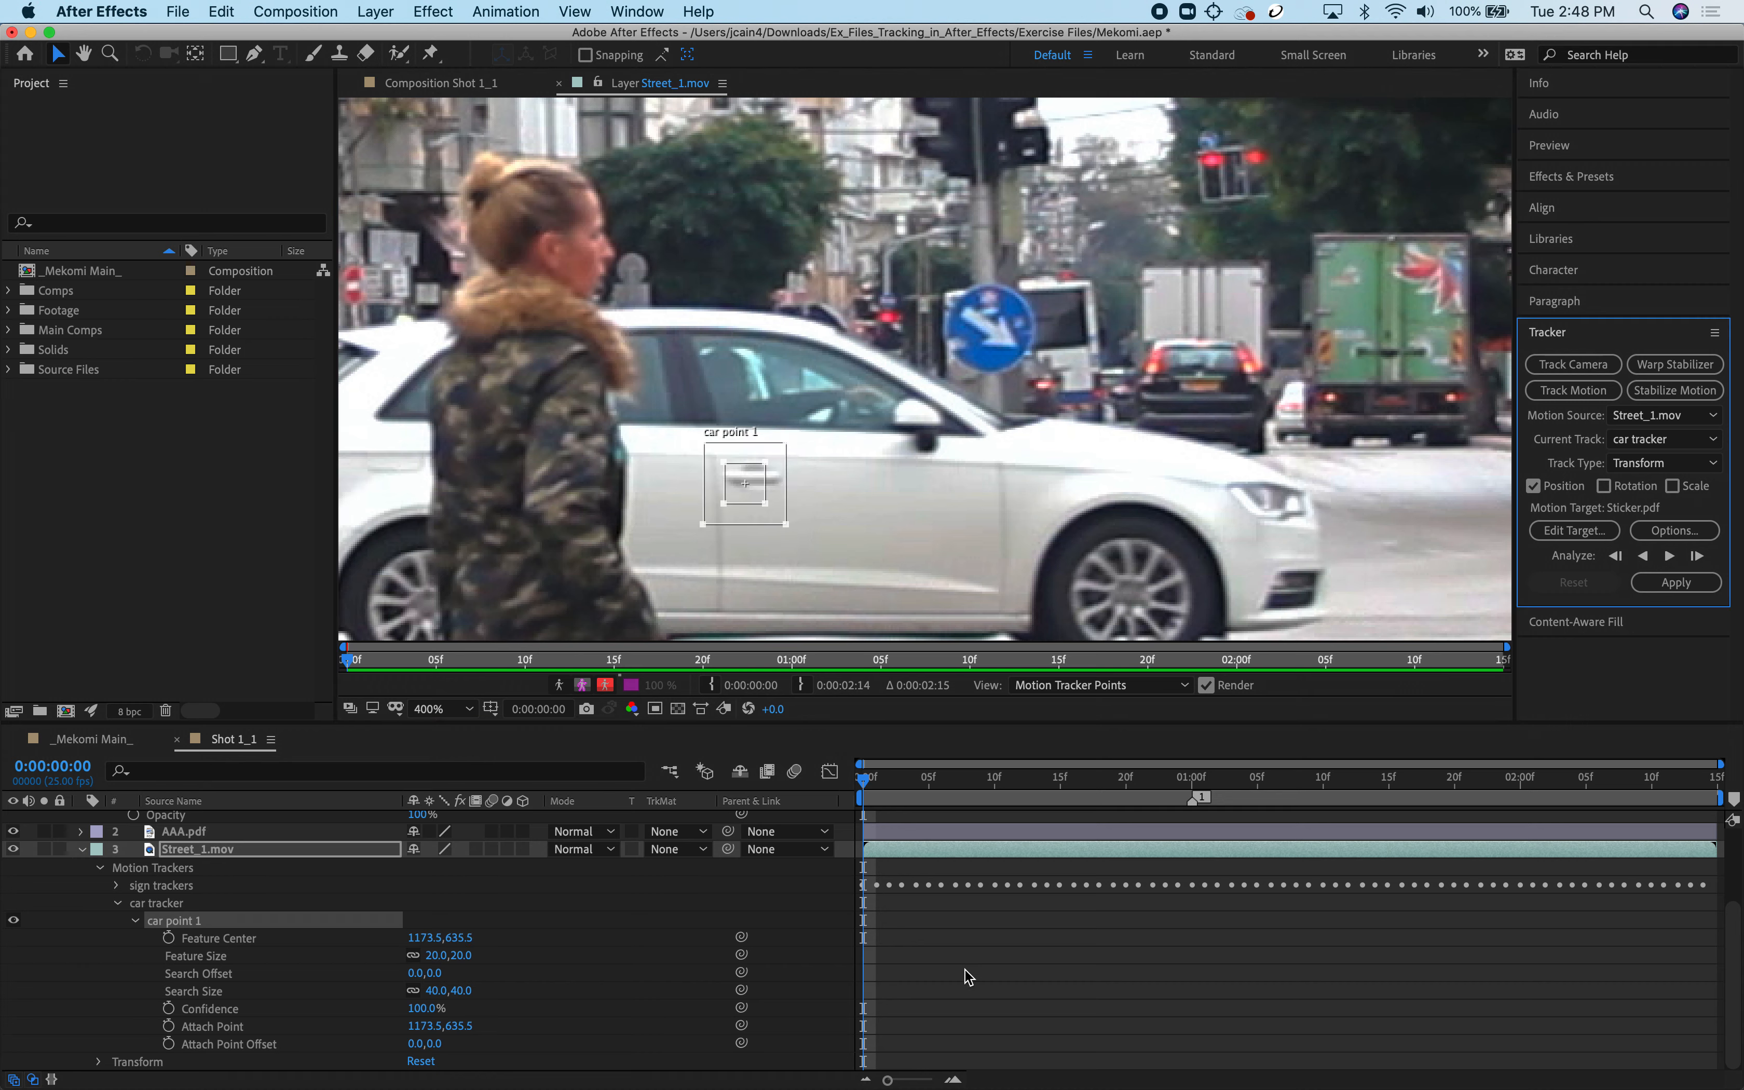
Confirm Sticker.pdf as the motion target and analyze car point 1 forward through the whole clip.
left_click(848, 784)
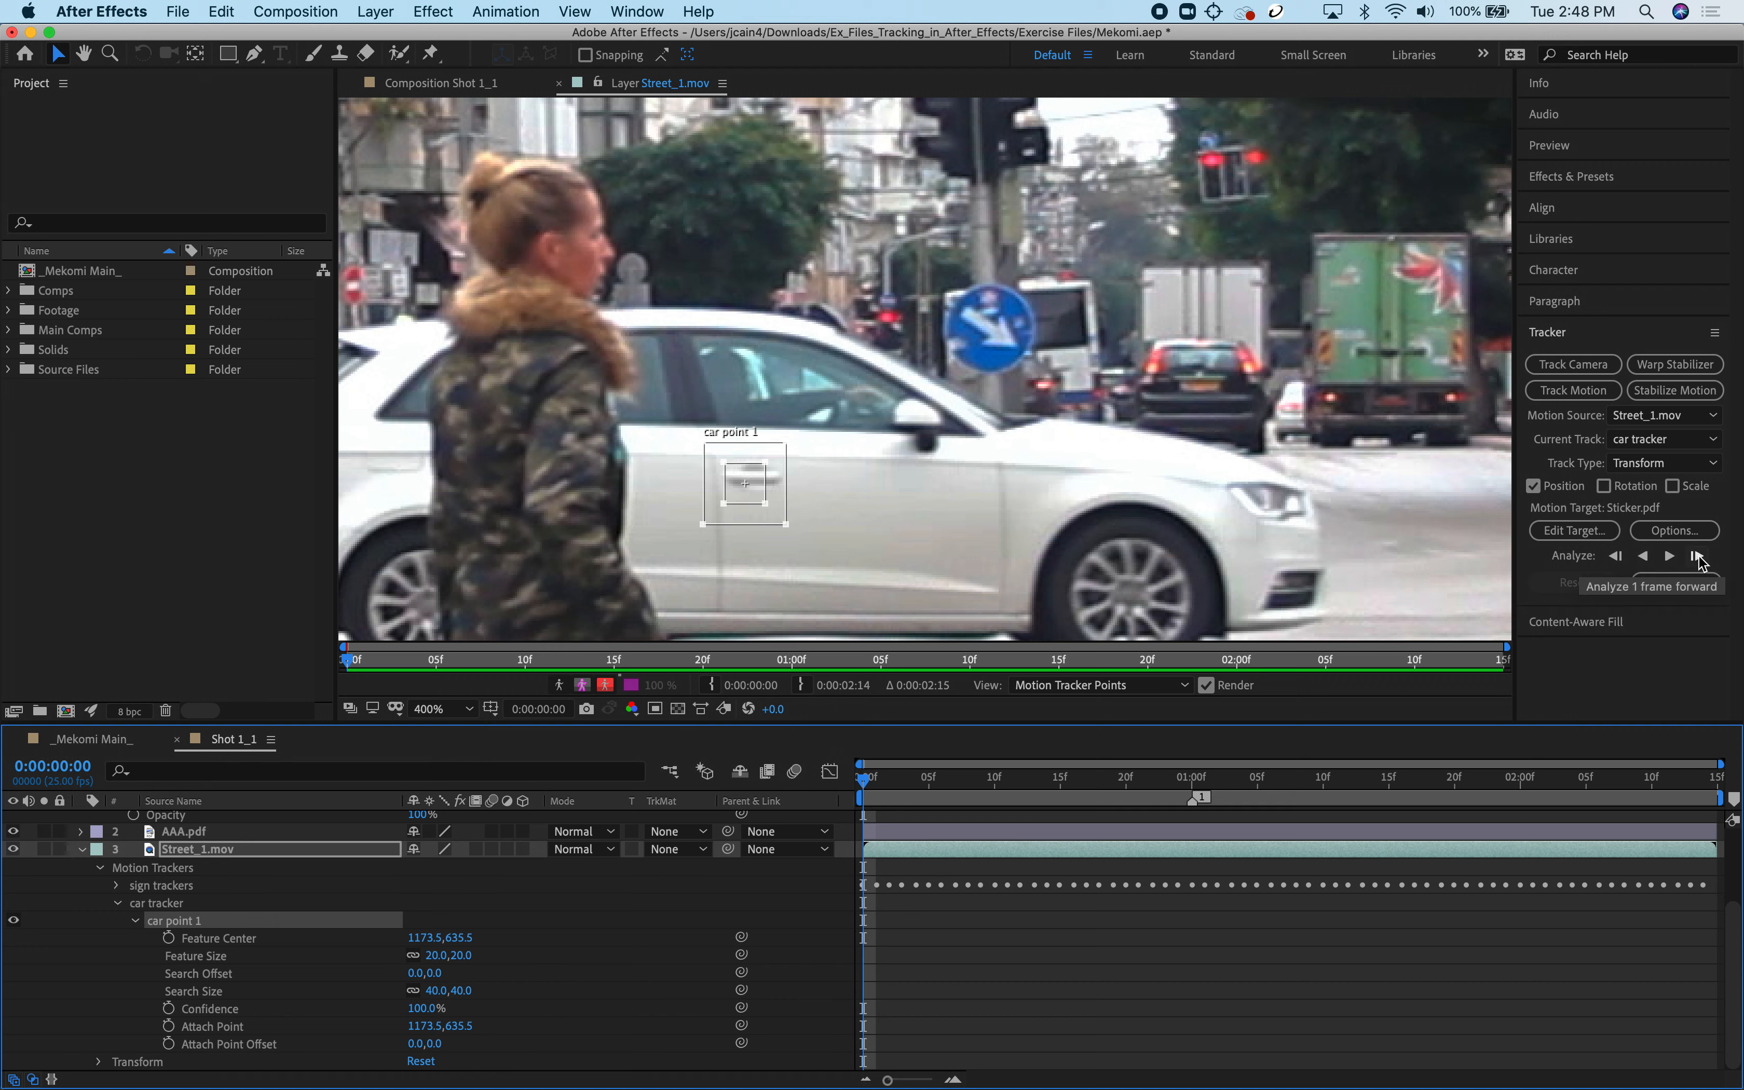
left_click(1697, 556)
left_click(1699, 556)
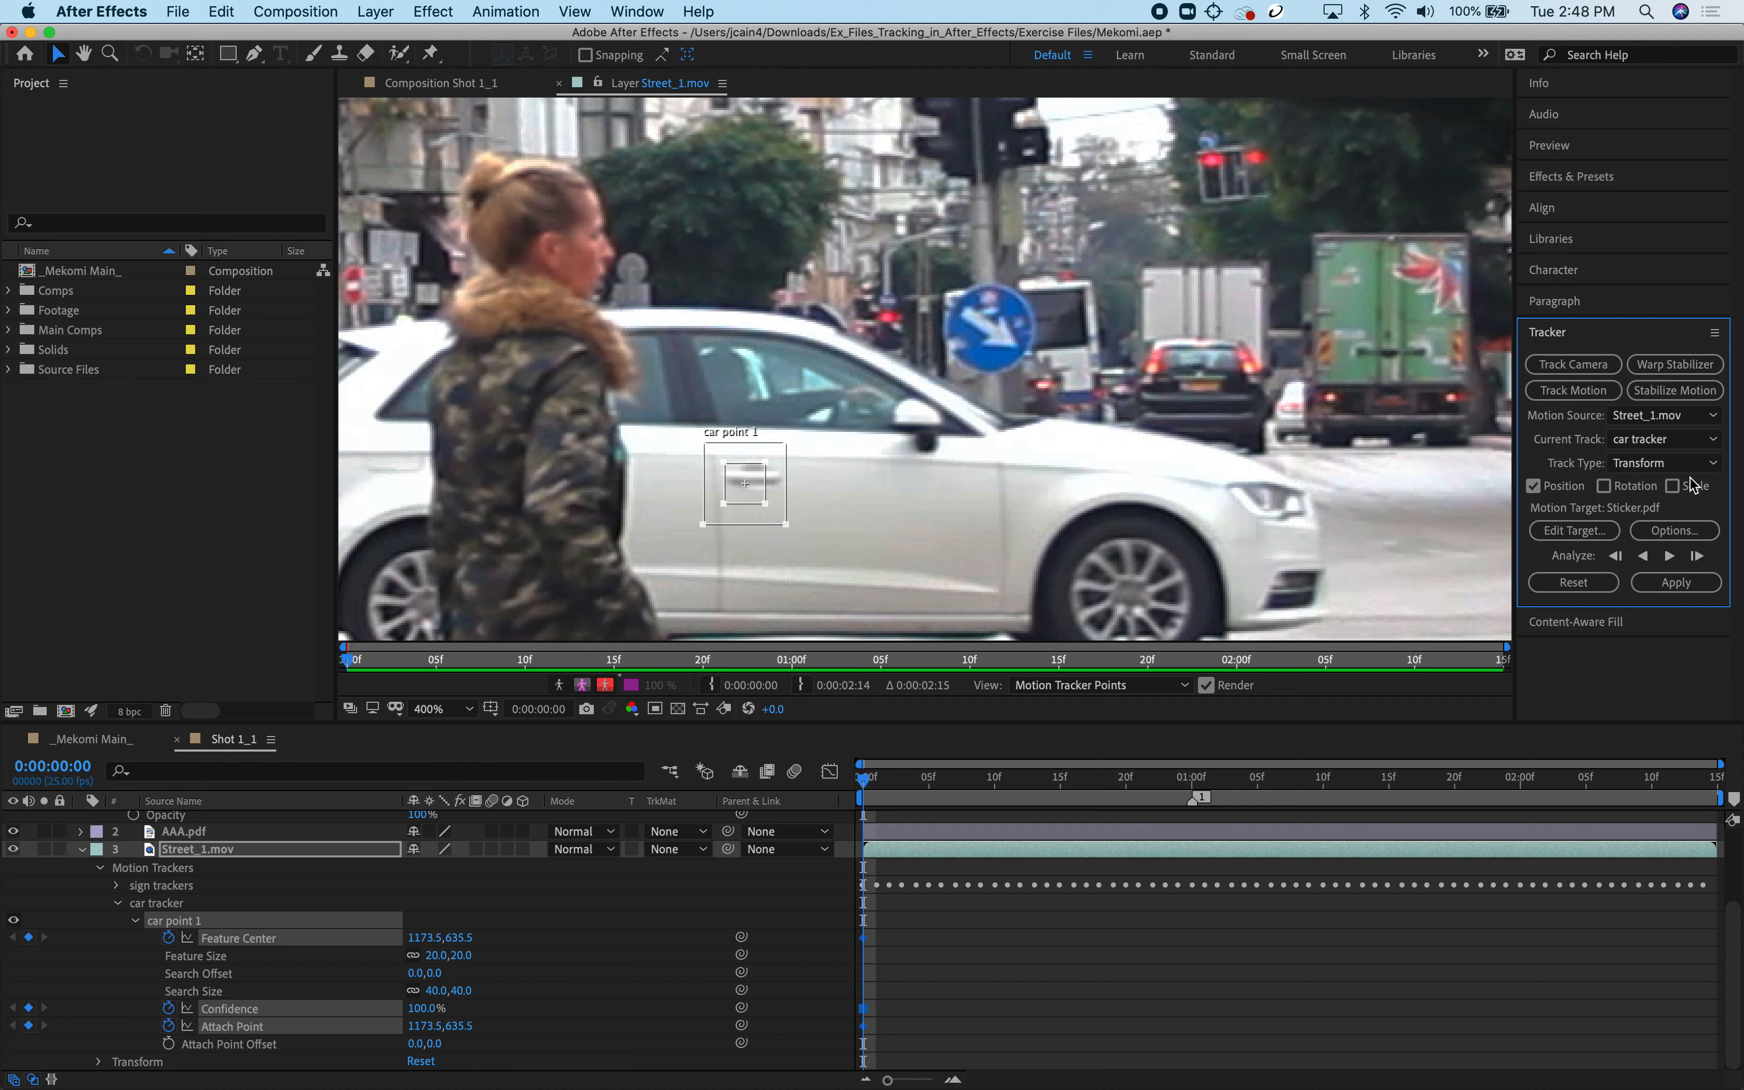
left_click(1606, 534)
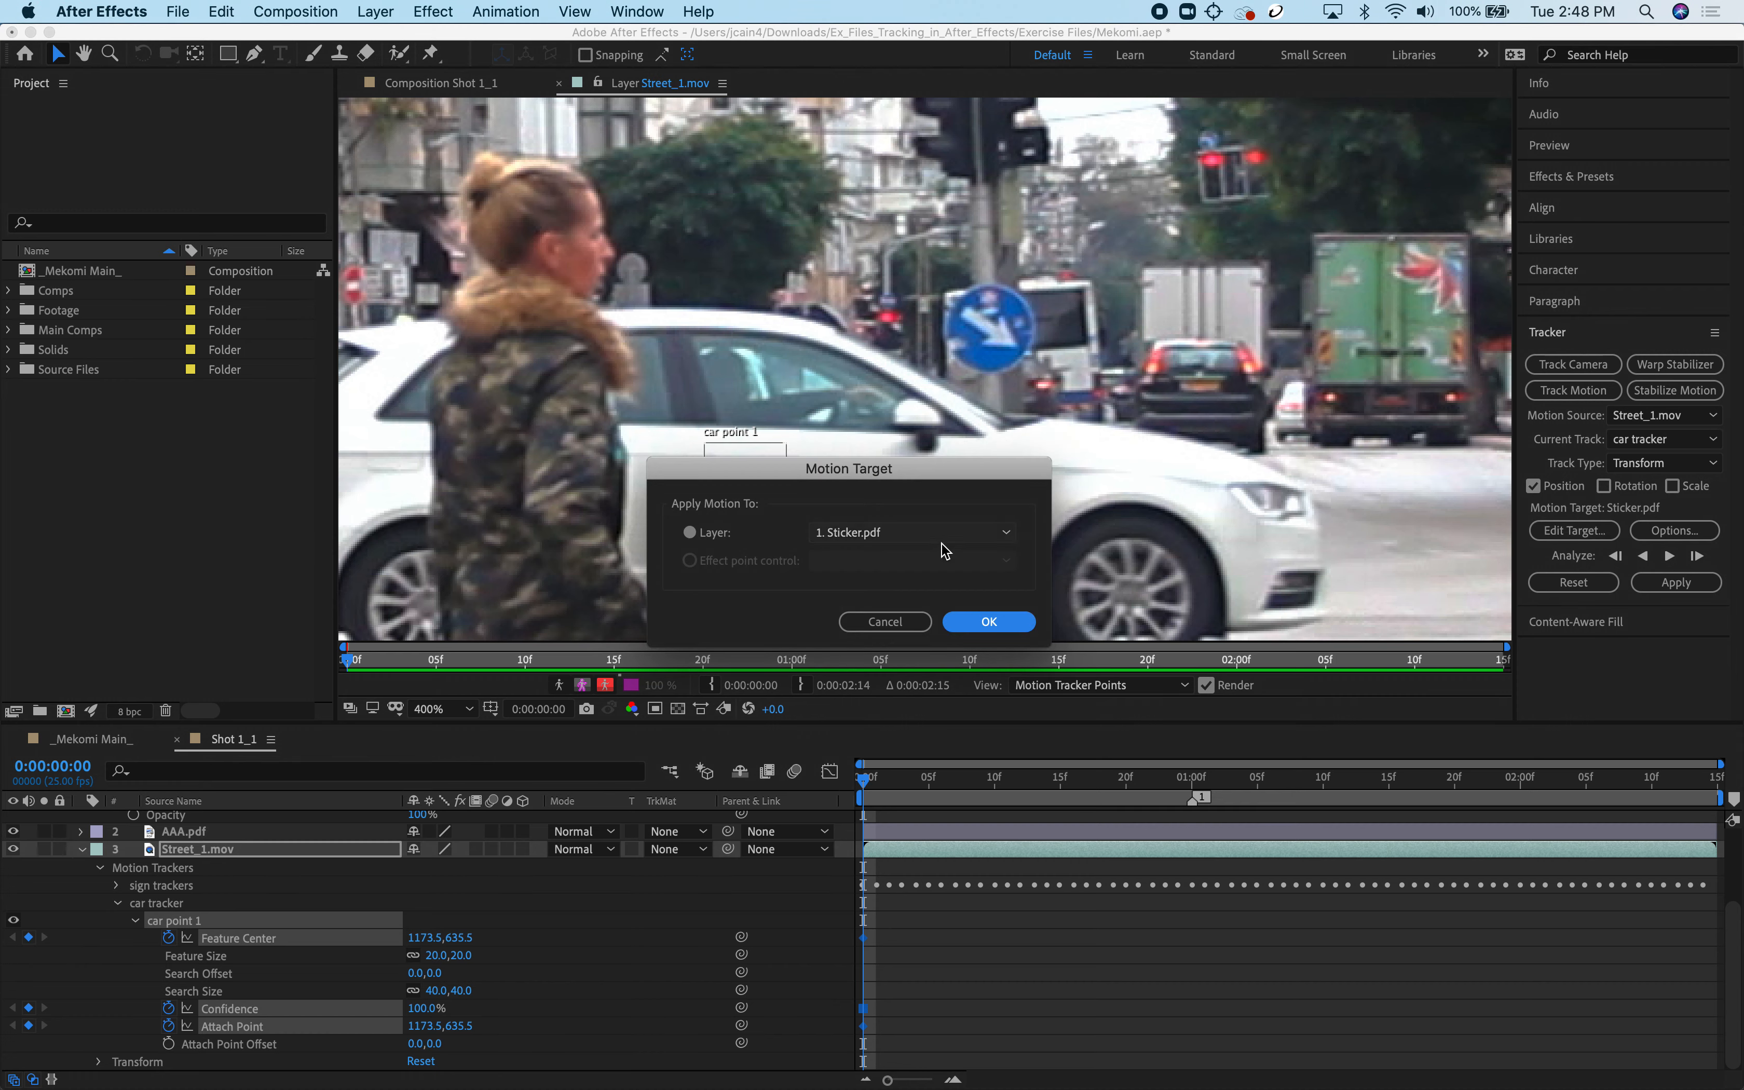
left_click(1001, 622)
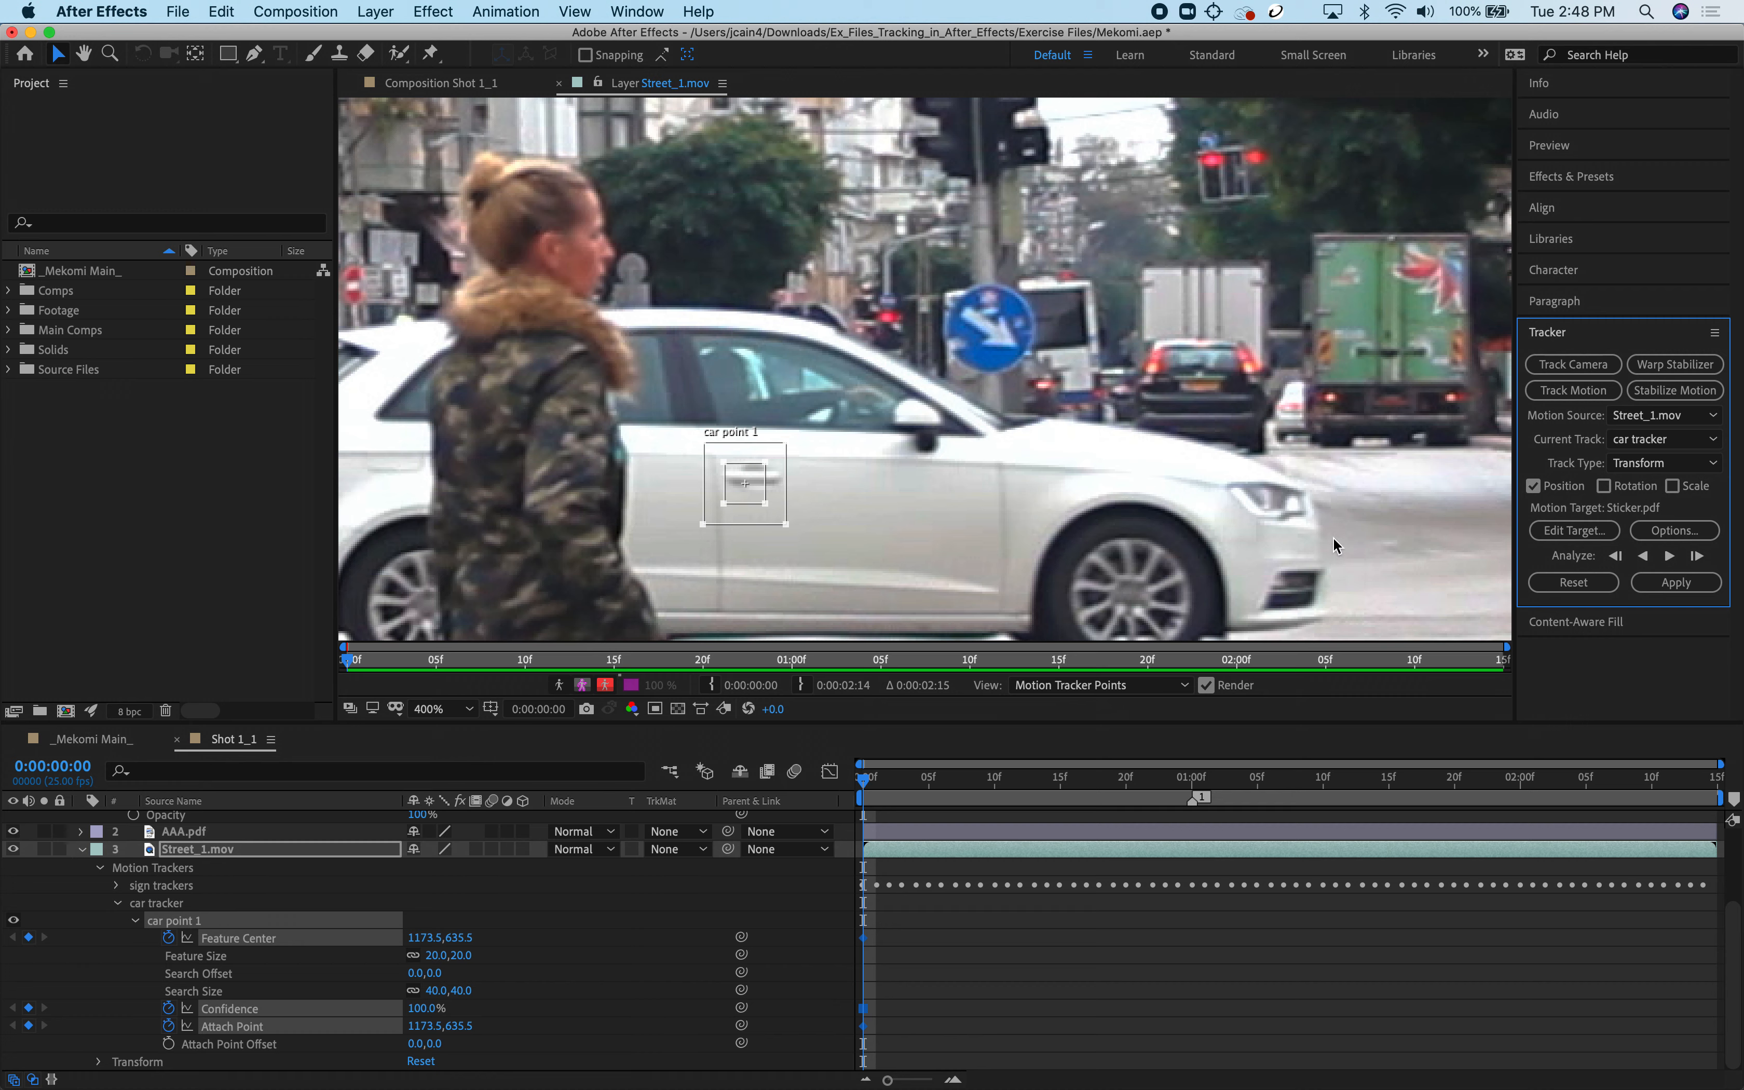
left_click(1669, 556)
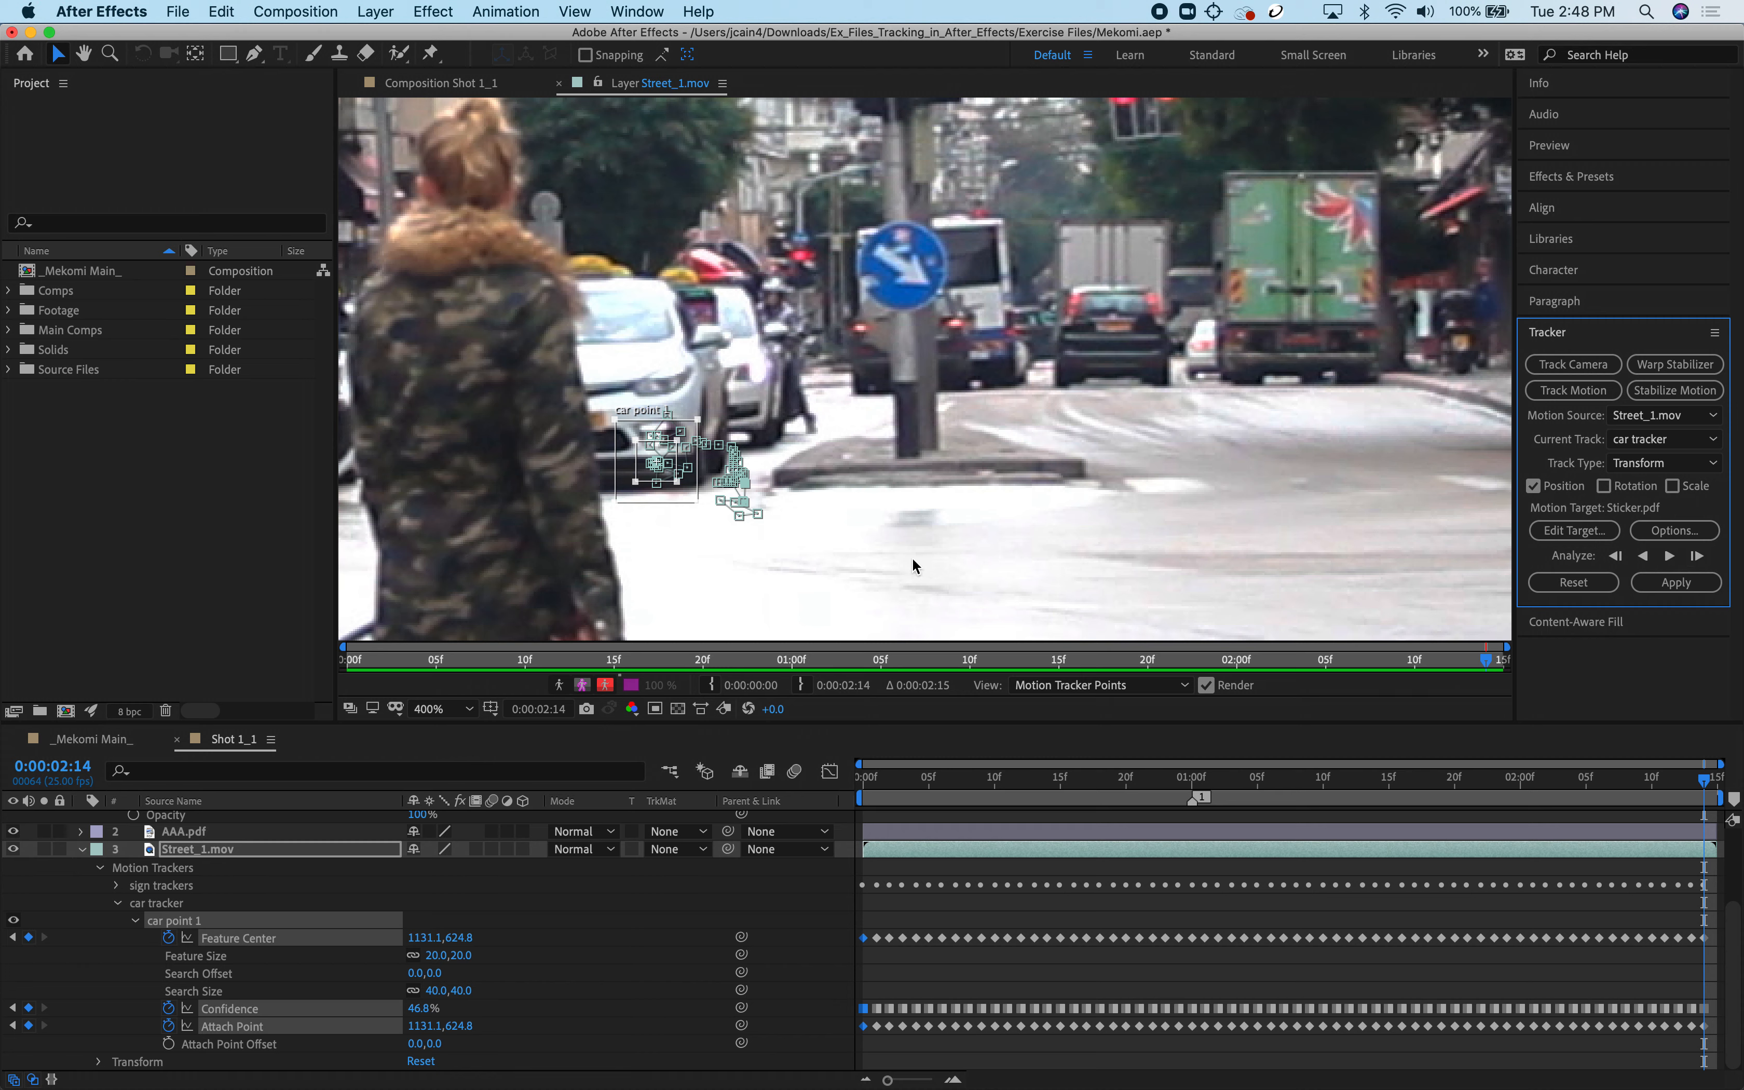
Review the tracked path from the first frame, go to 0:00:00:01 and reset the car tracker's analysis.
left_click_drag(1705, 779, 685, 813)
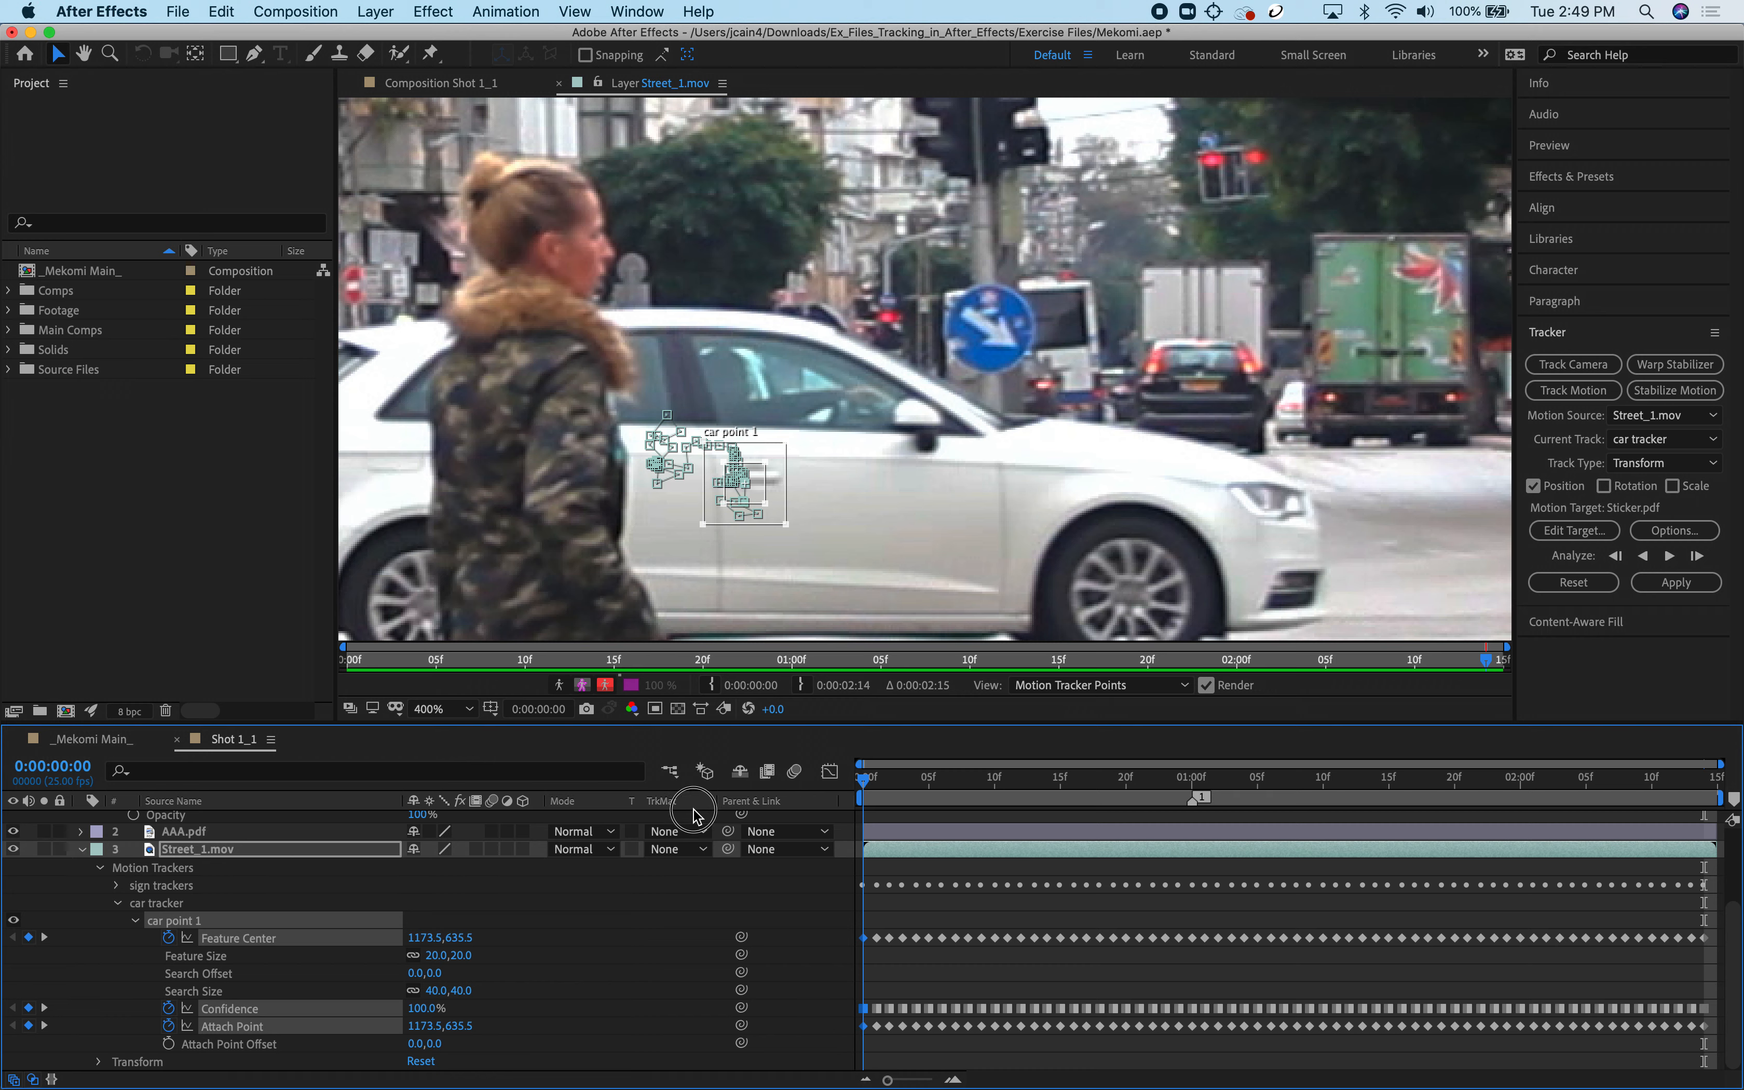
left_click(876, 780)
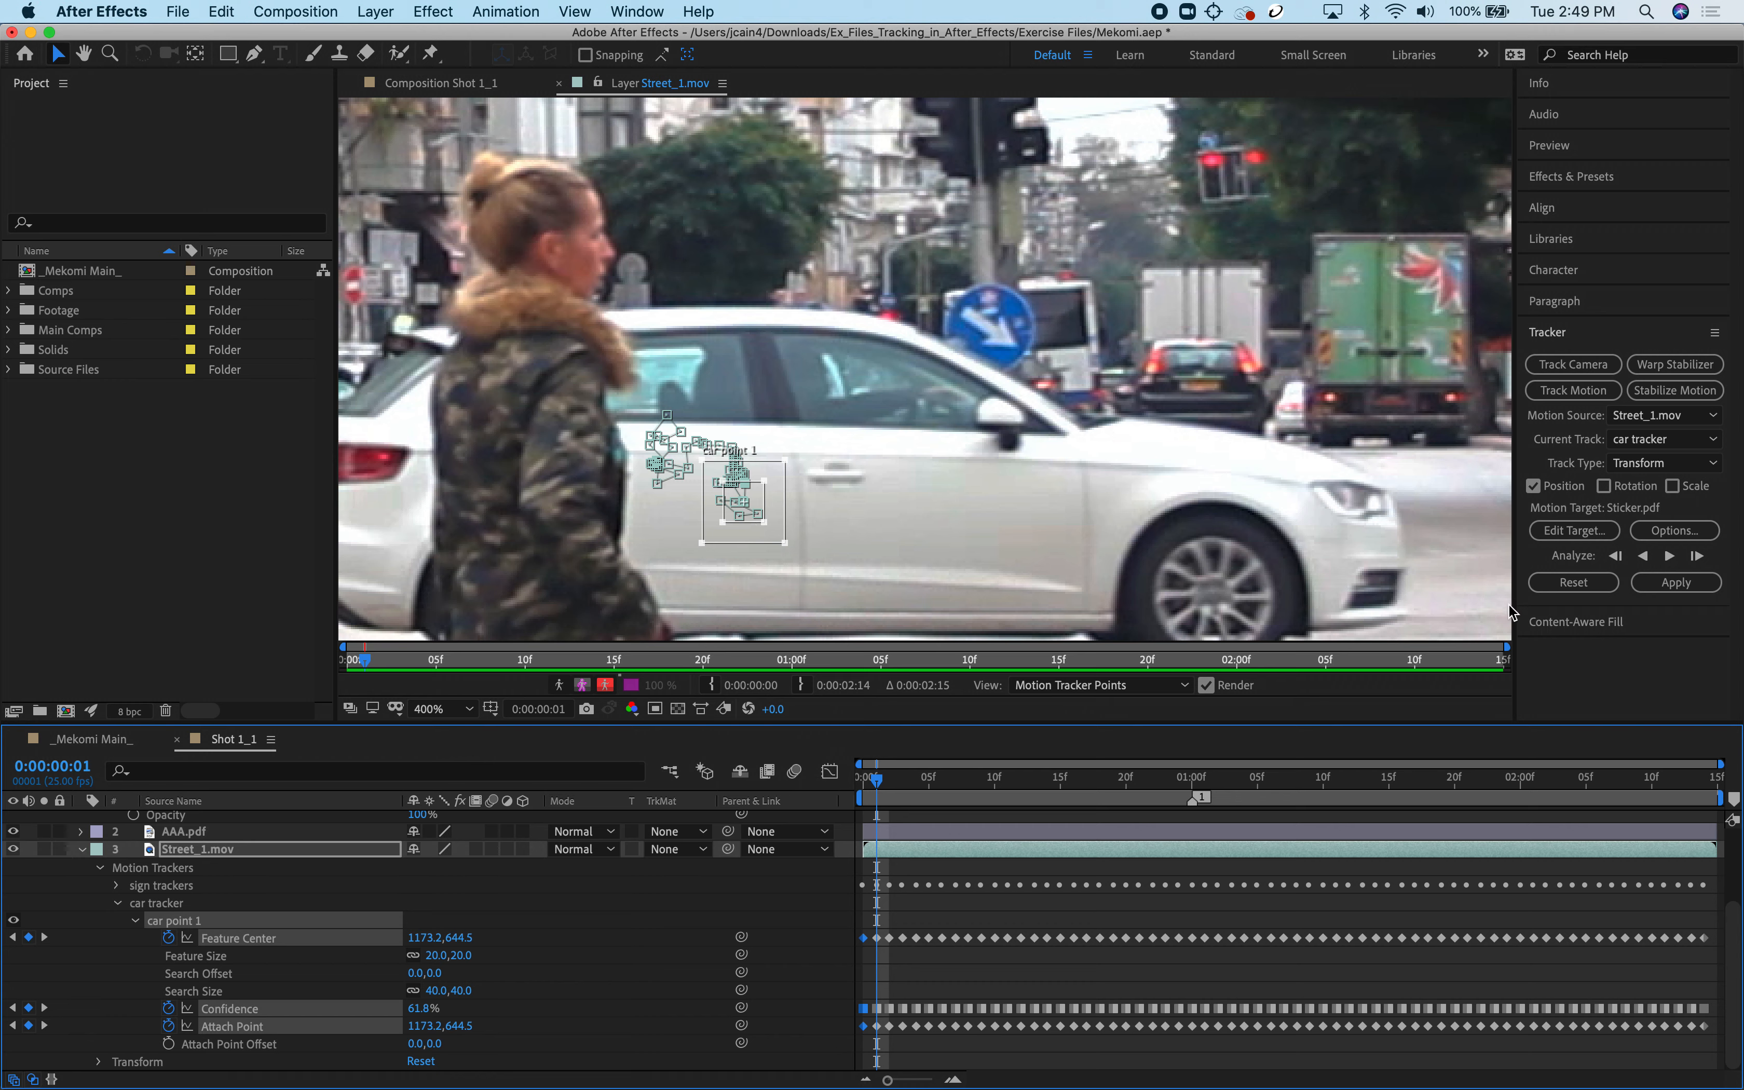
left_click(1574, 584)
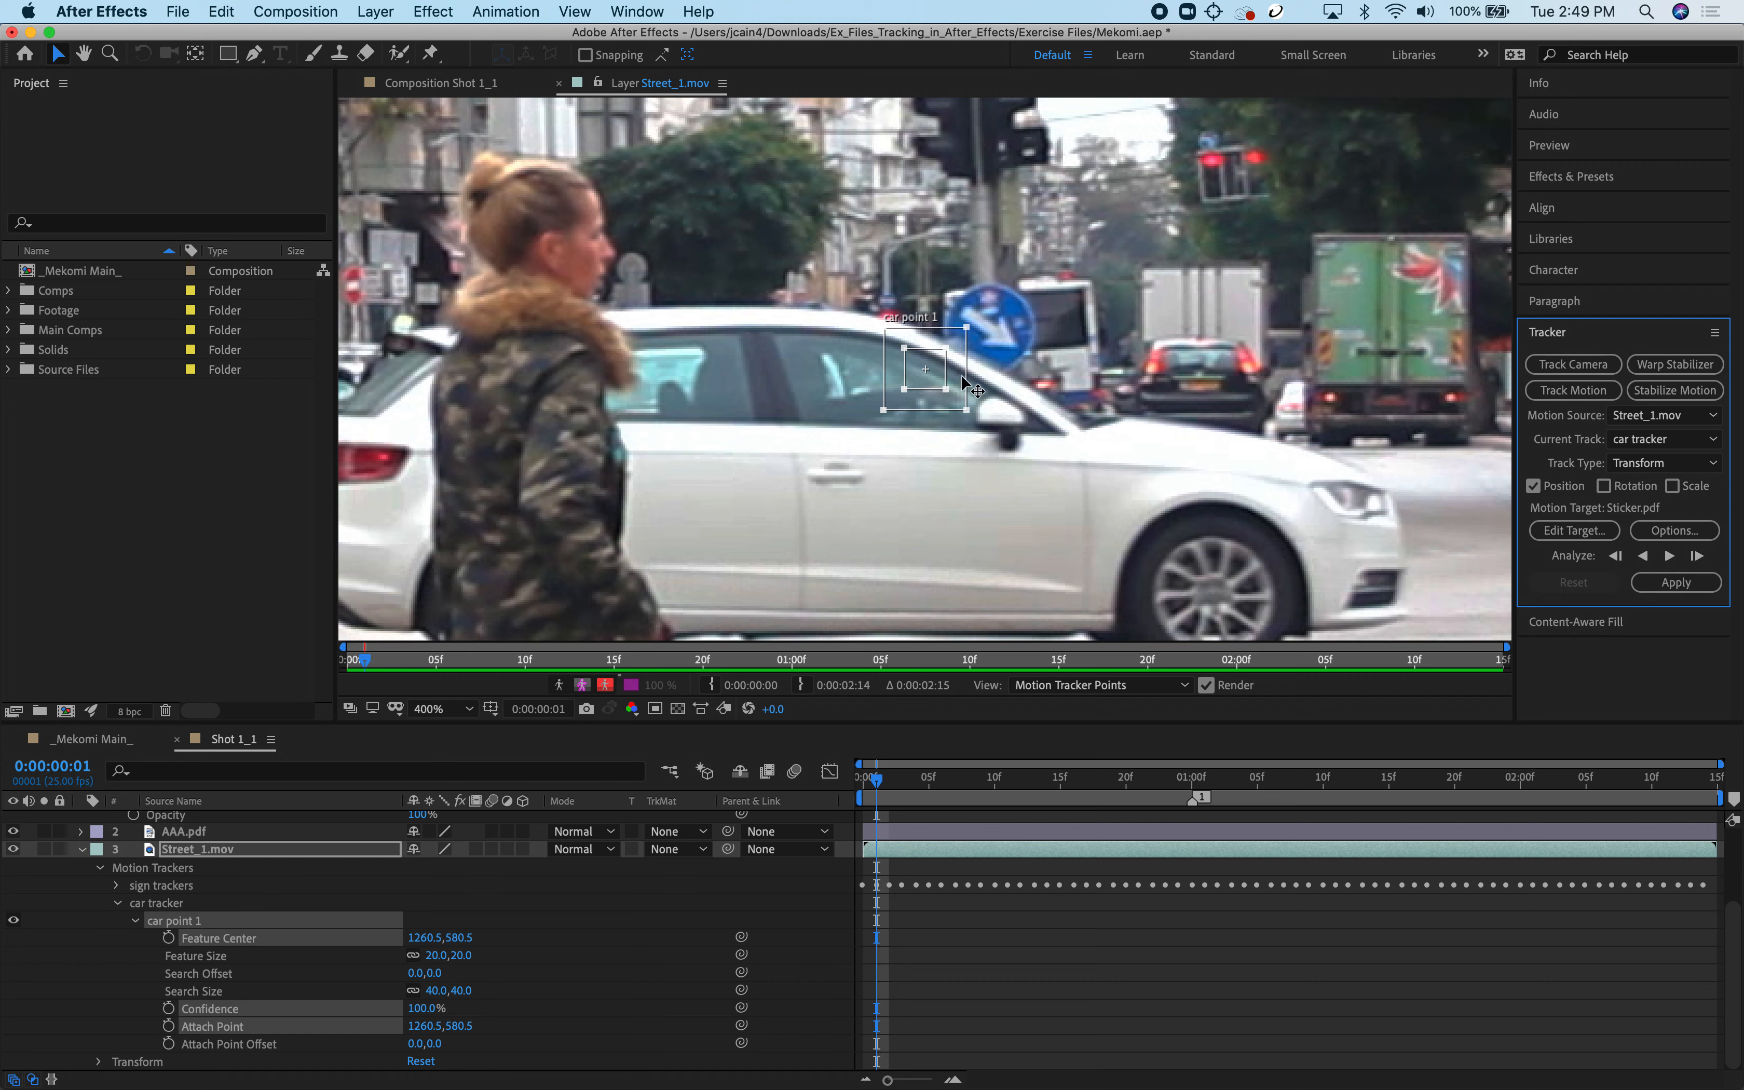
Place car point 1 on the white car's front door handle at 0:00:00:01, at about 1213, 629.5.
left_click_drag(963, 378, 874, 490)
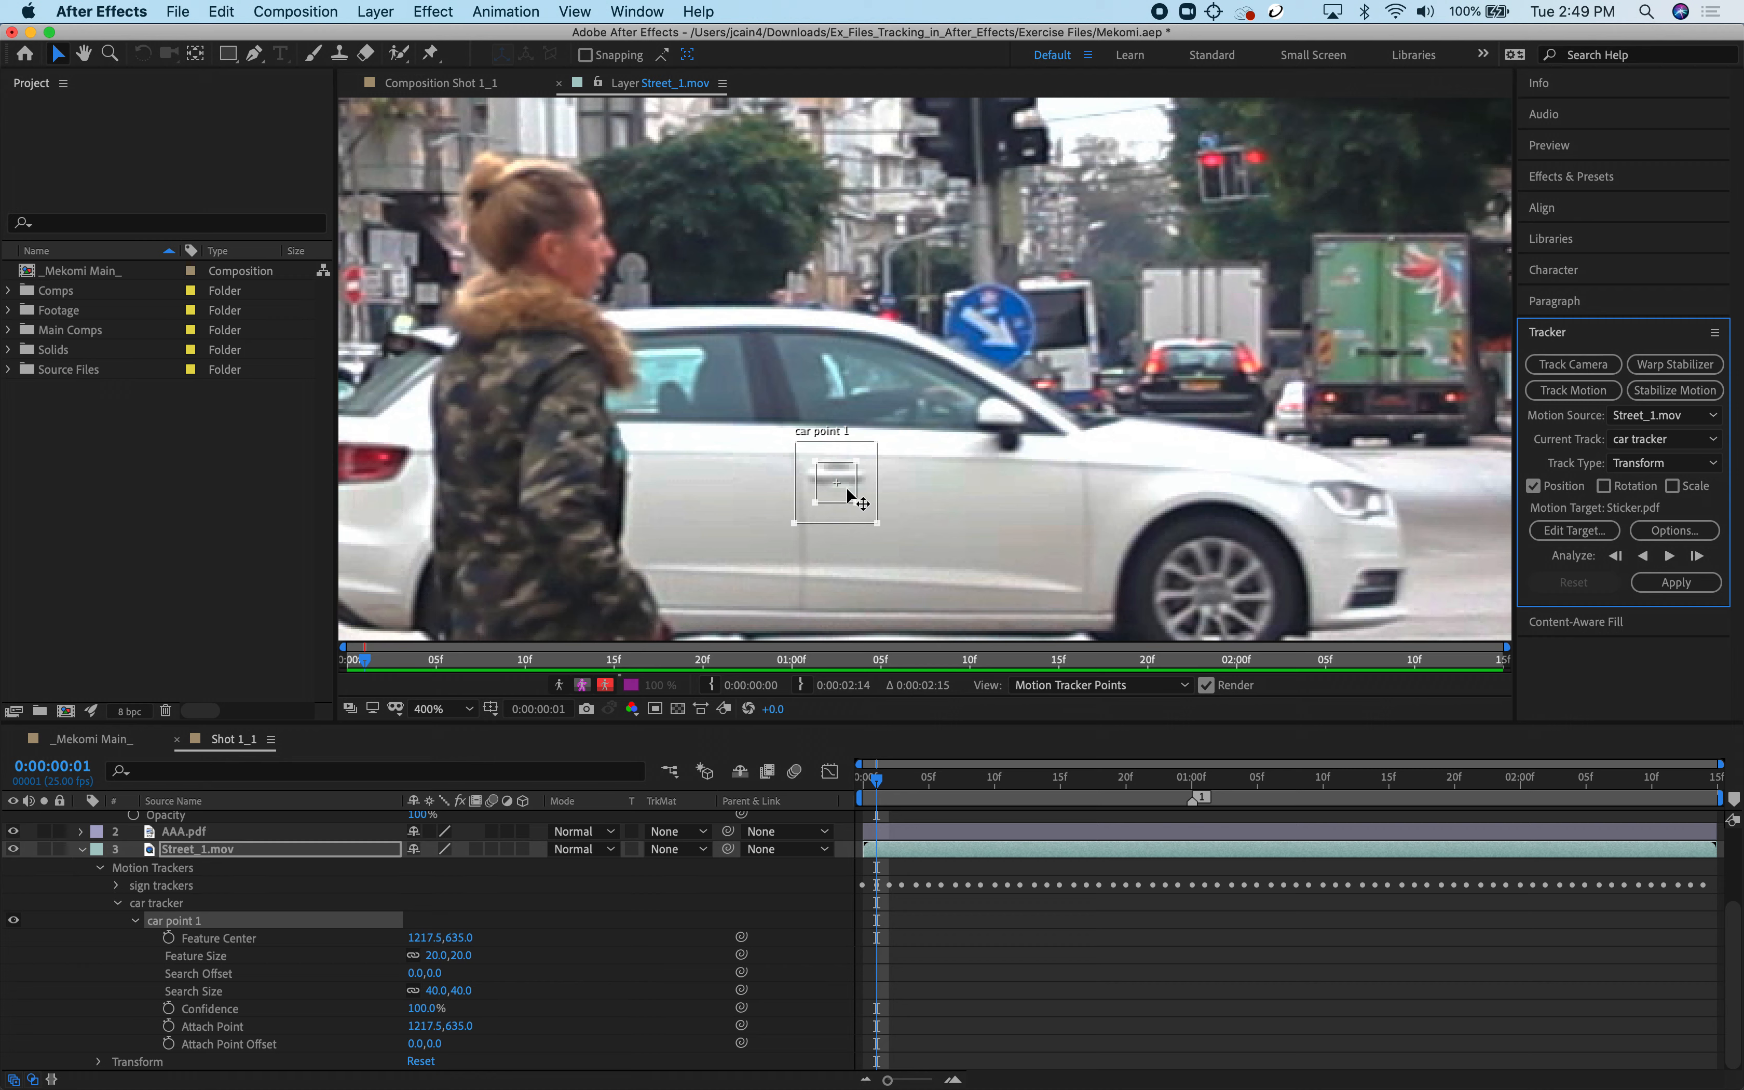
left_click_drag(848, 496, 834, 481)
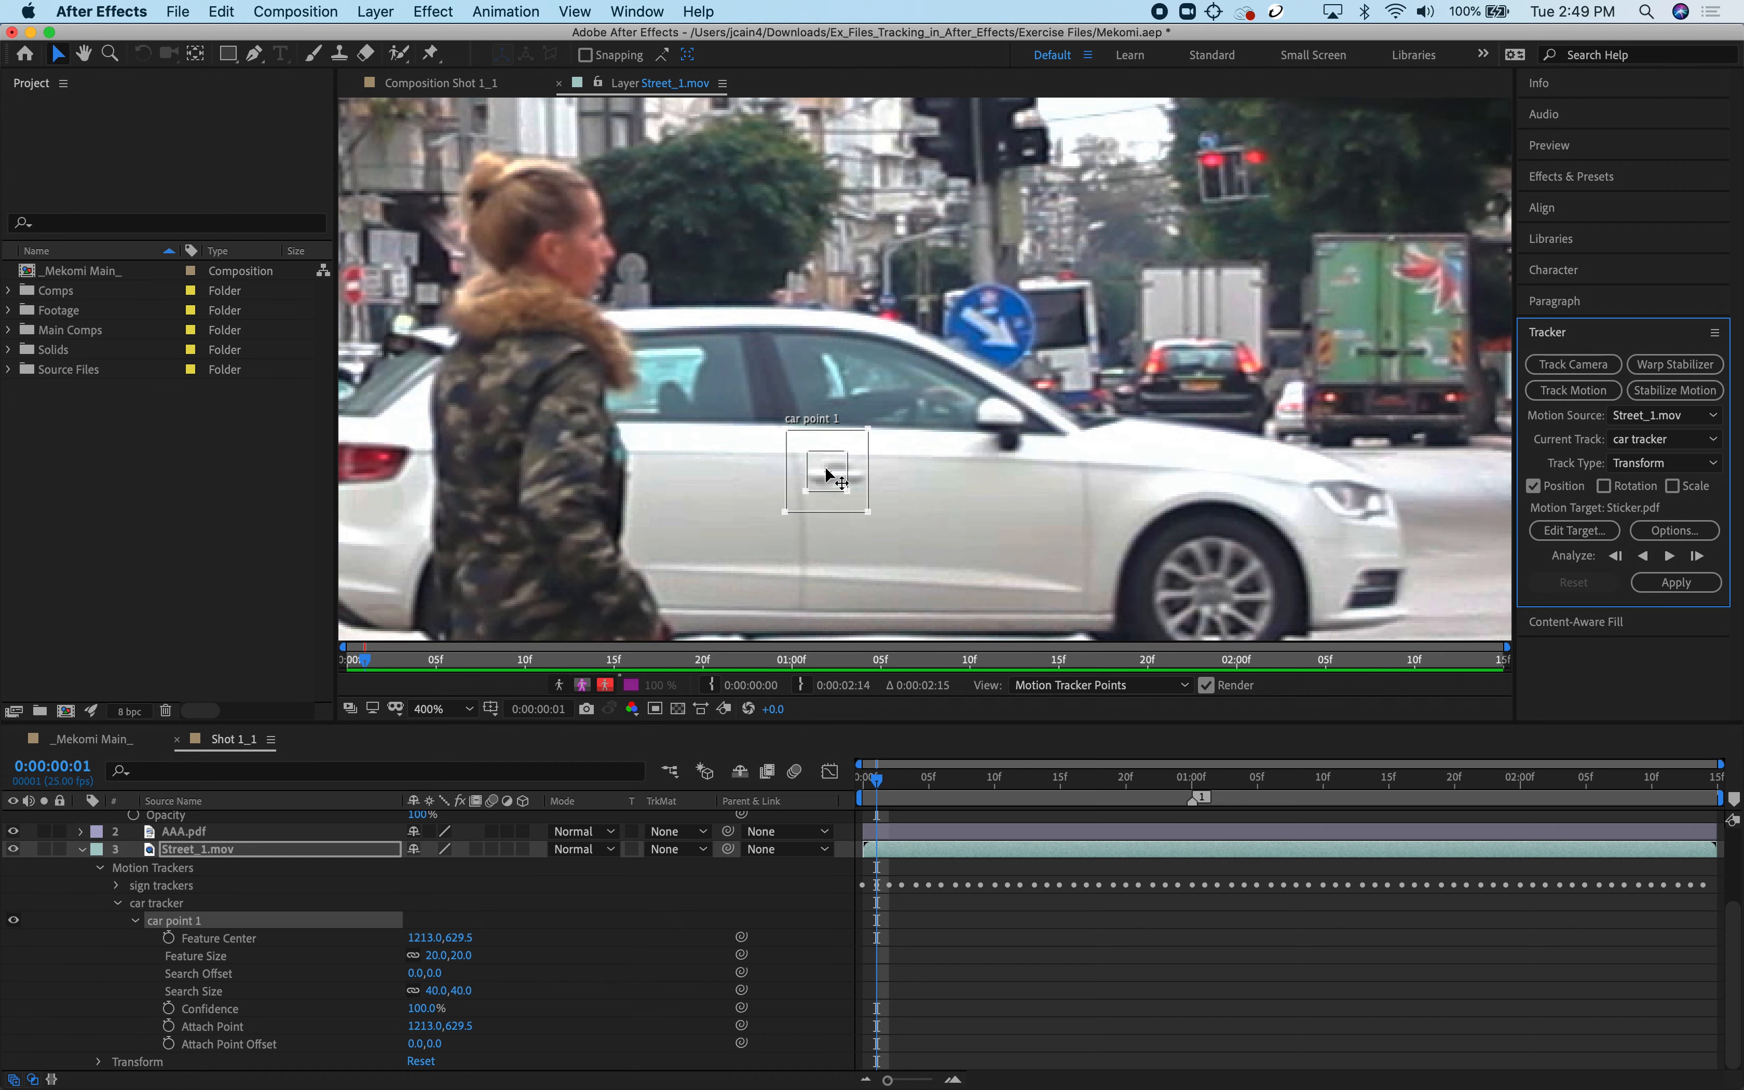
scroll(827, 476, "up", 2)
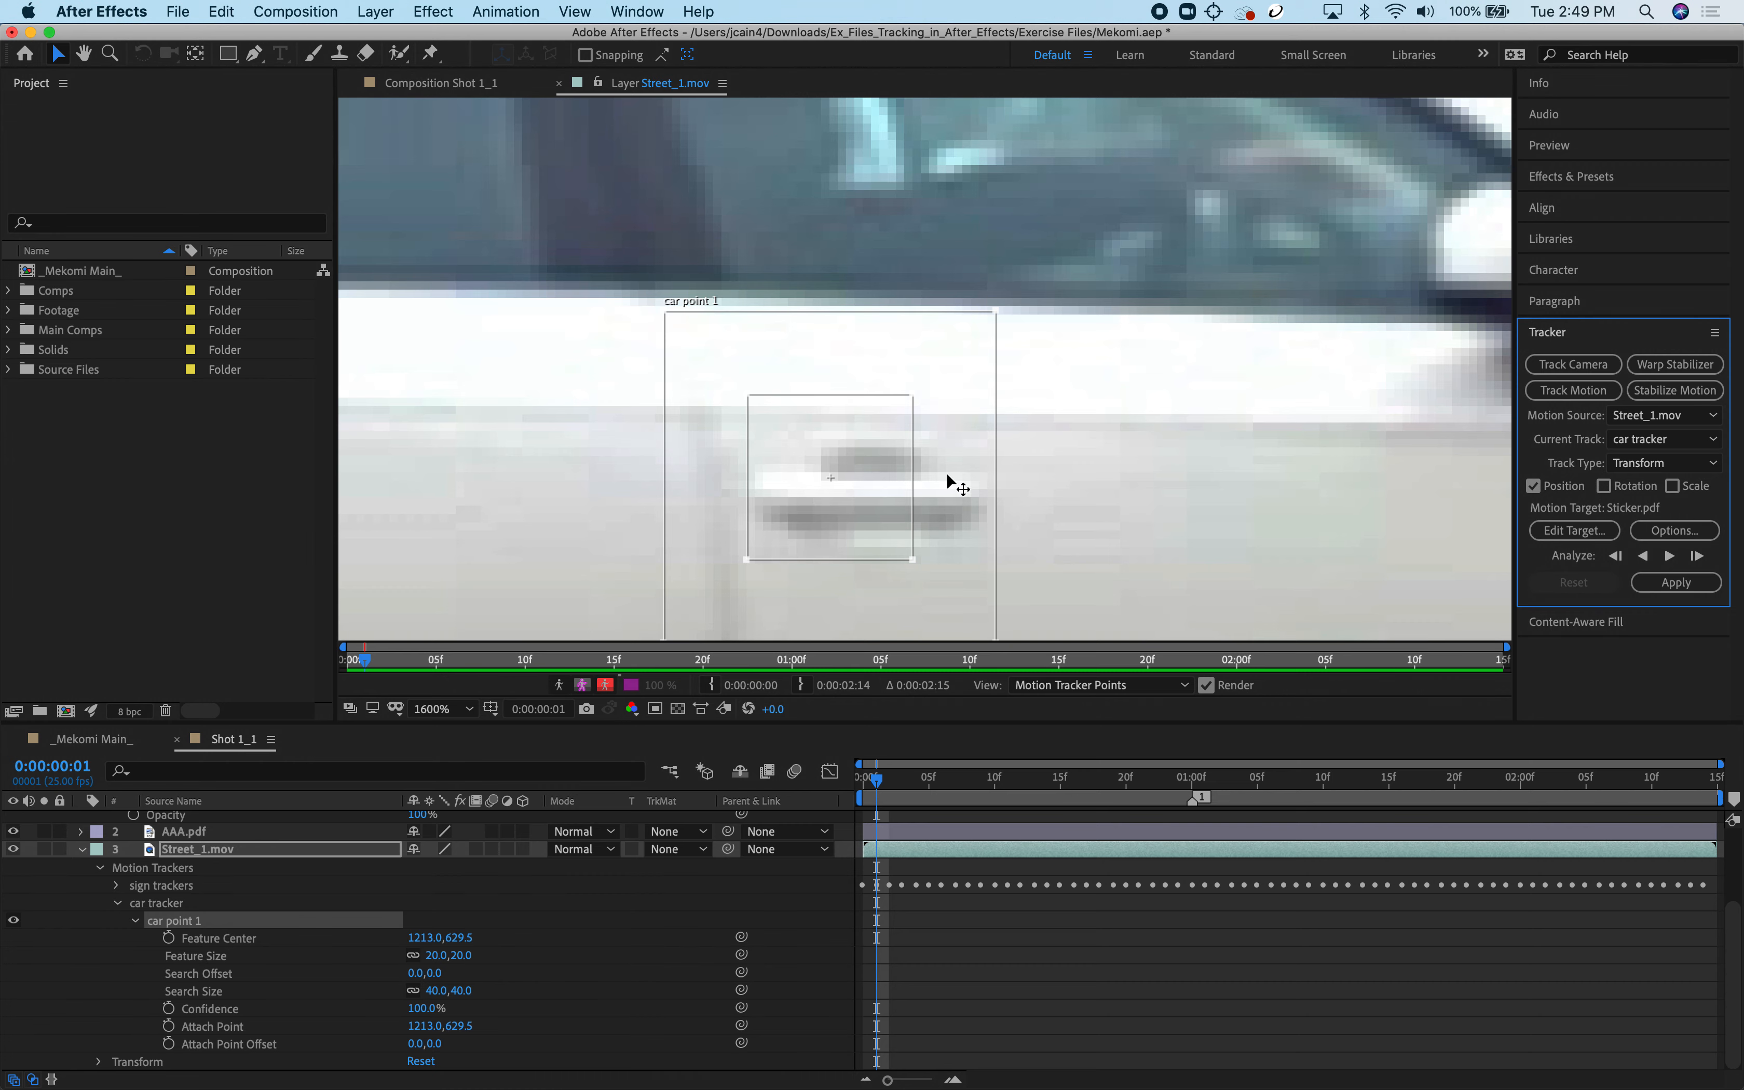
scroll(950, 509, "down", 2)
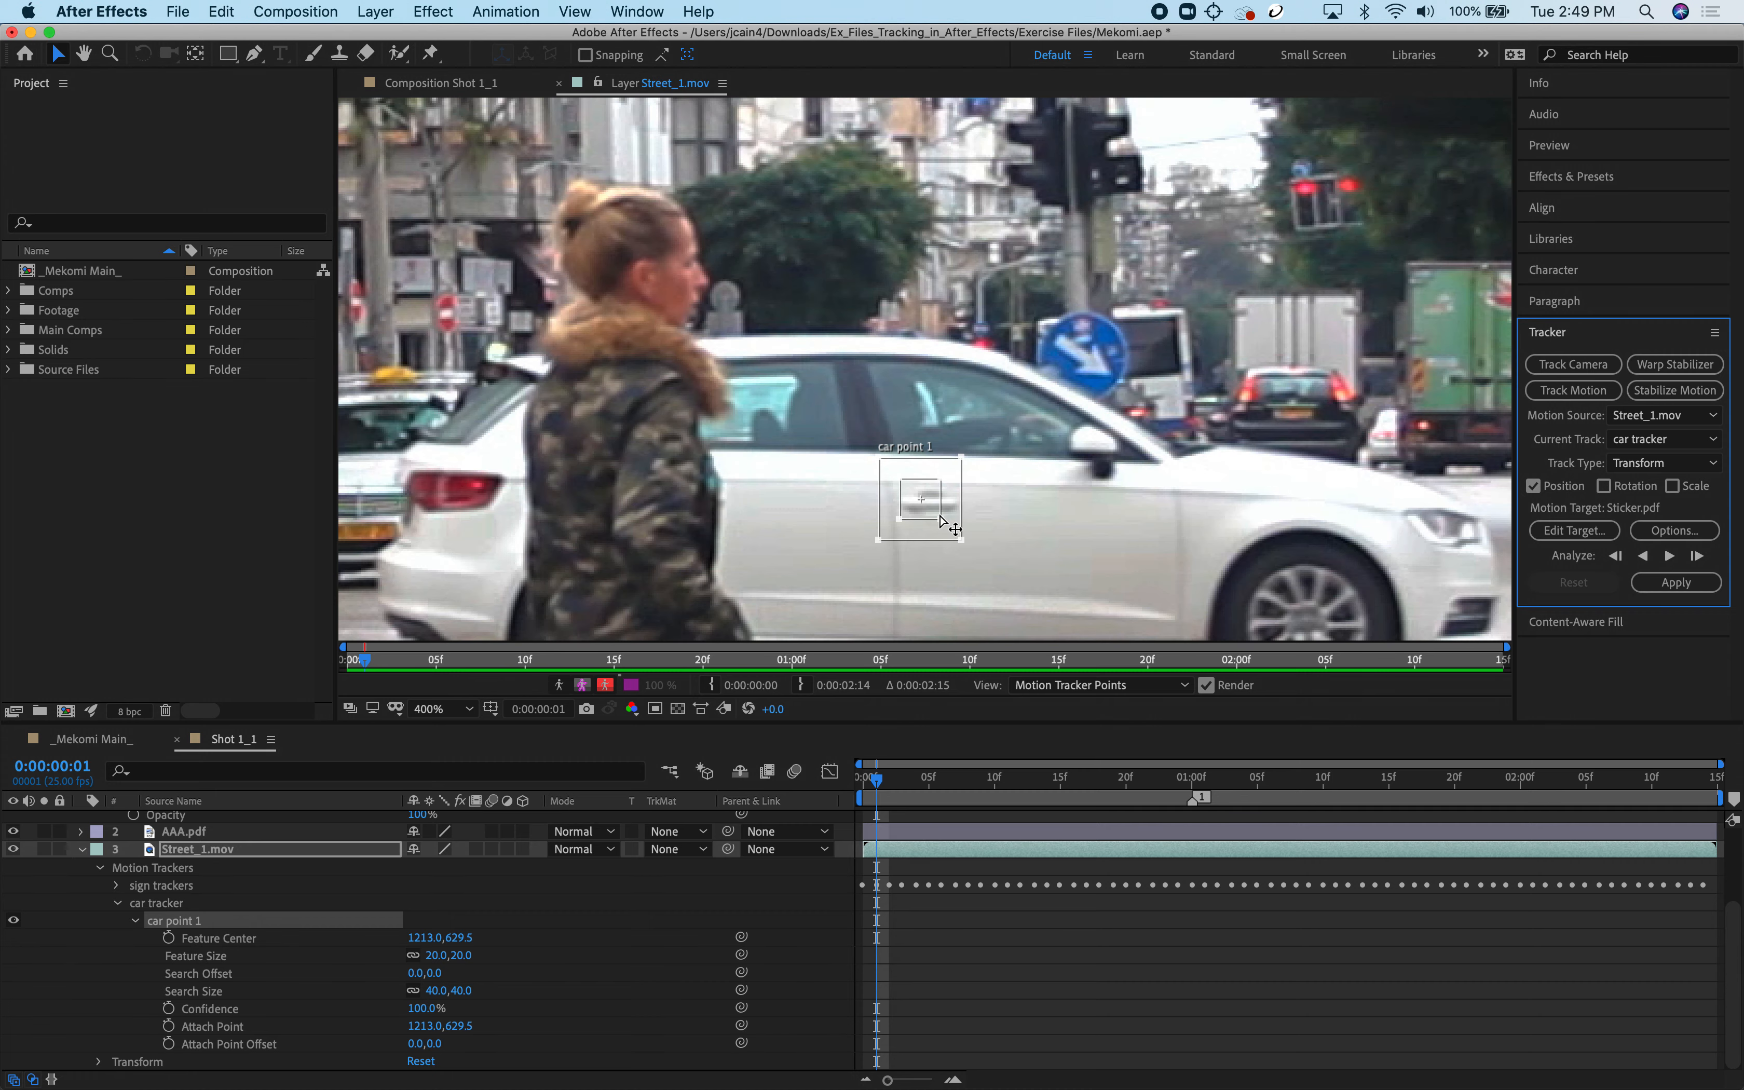
Enlarge car point 1's feature region to about 34 × 25, shift it over the handle and widen the search region to about 150 × 36.
left_click_drag(940, 518, 956, 526)
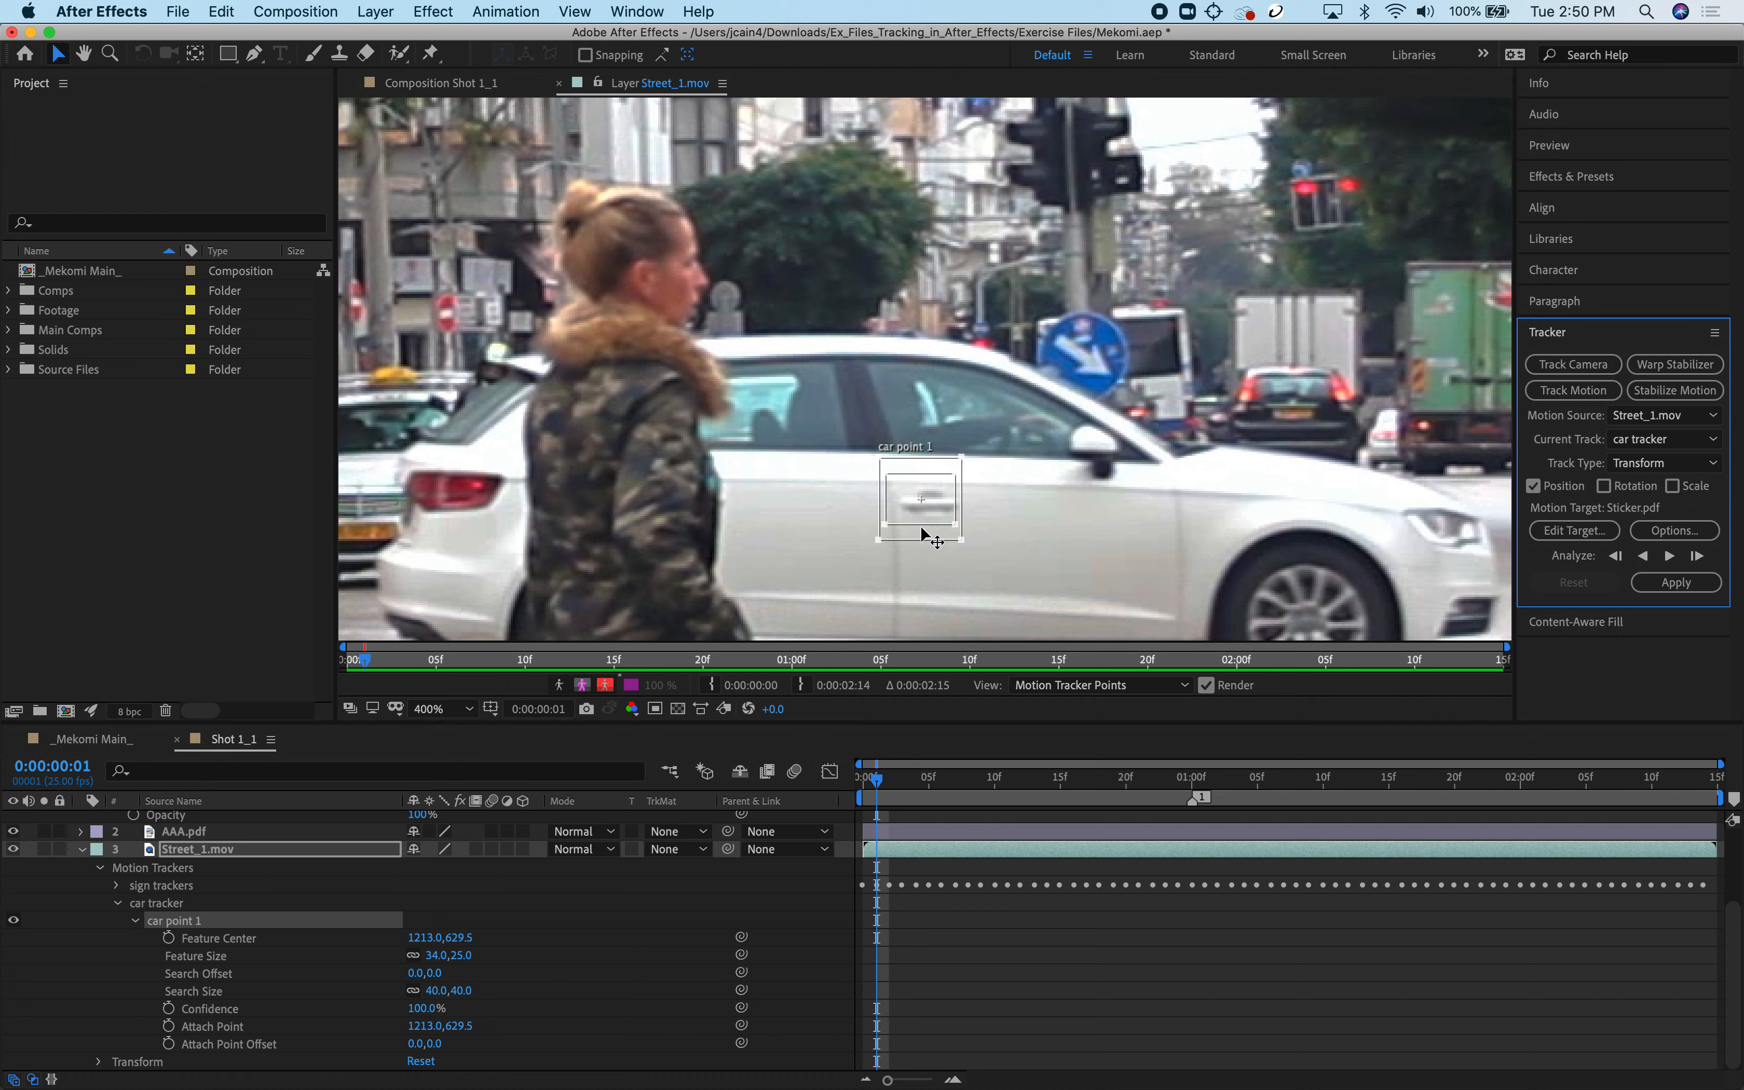
left_click(925, 532)
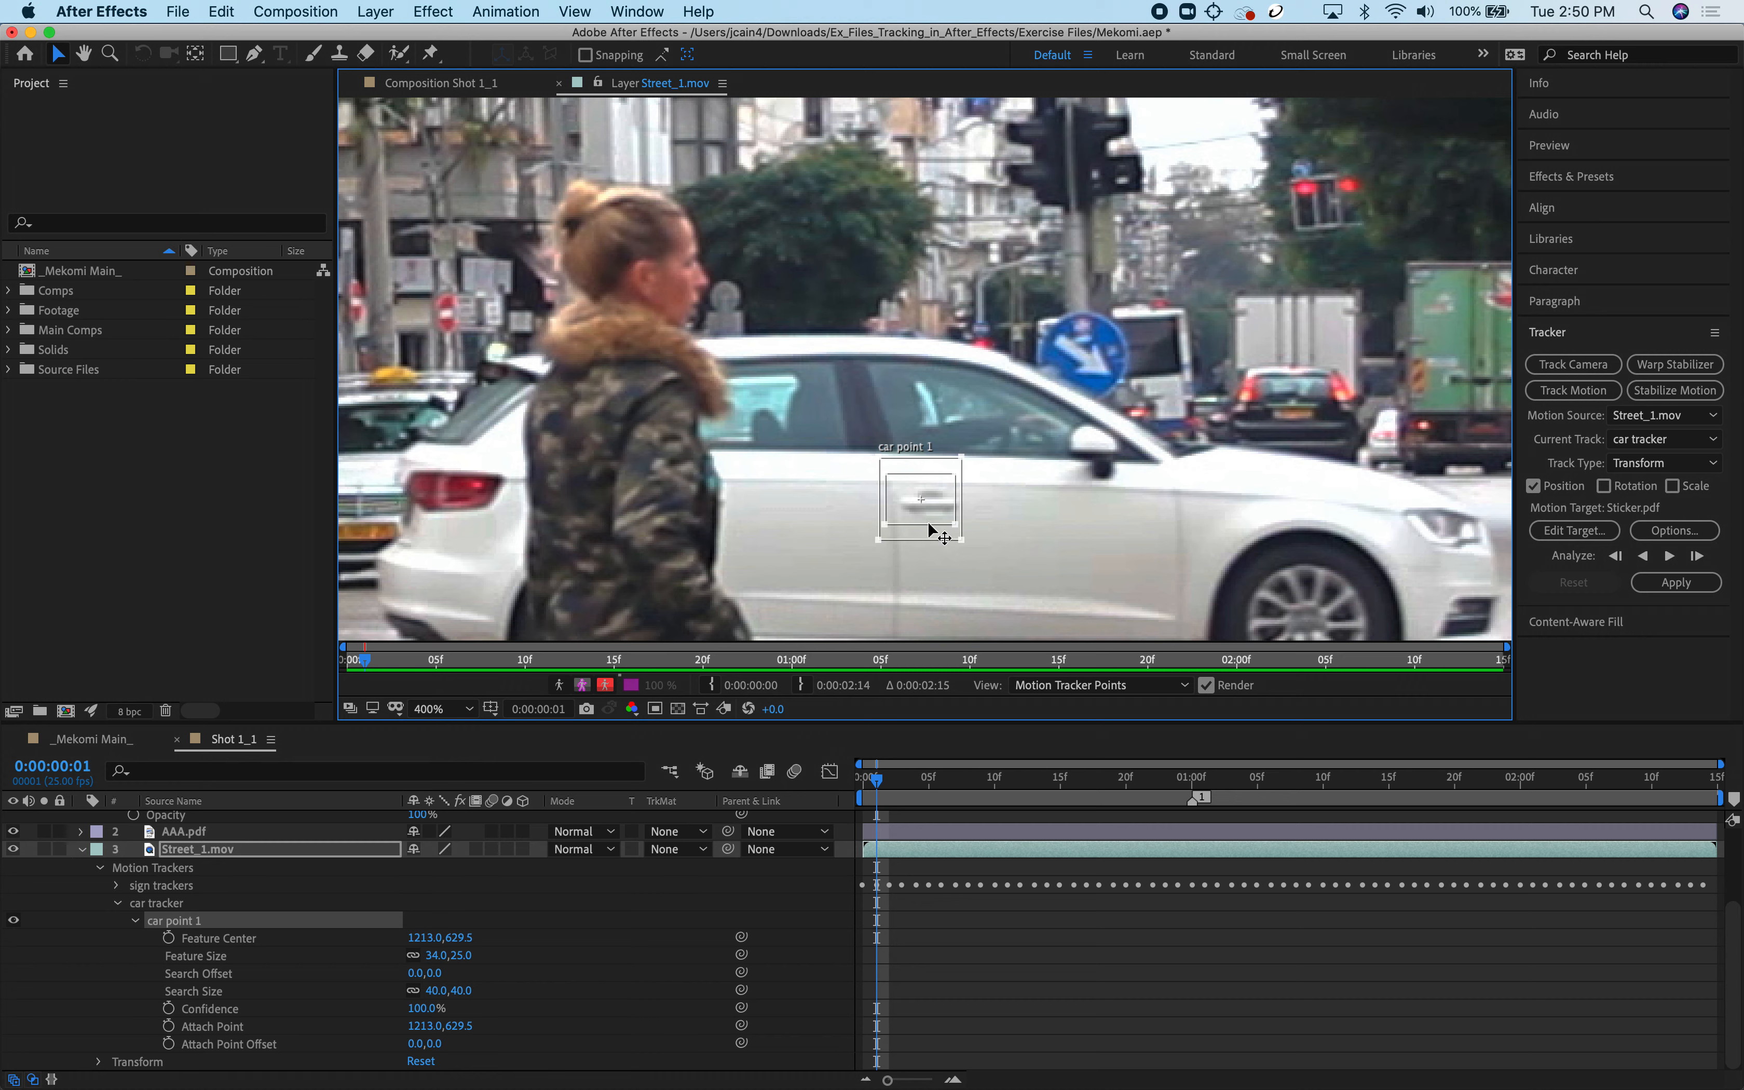
left_click_drag(957, 508, 961, 509)
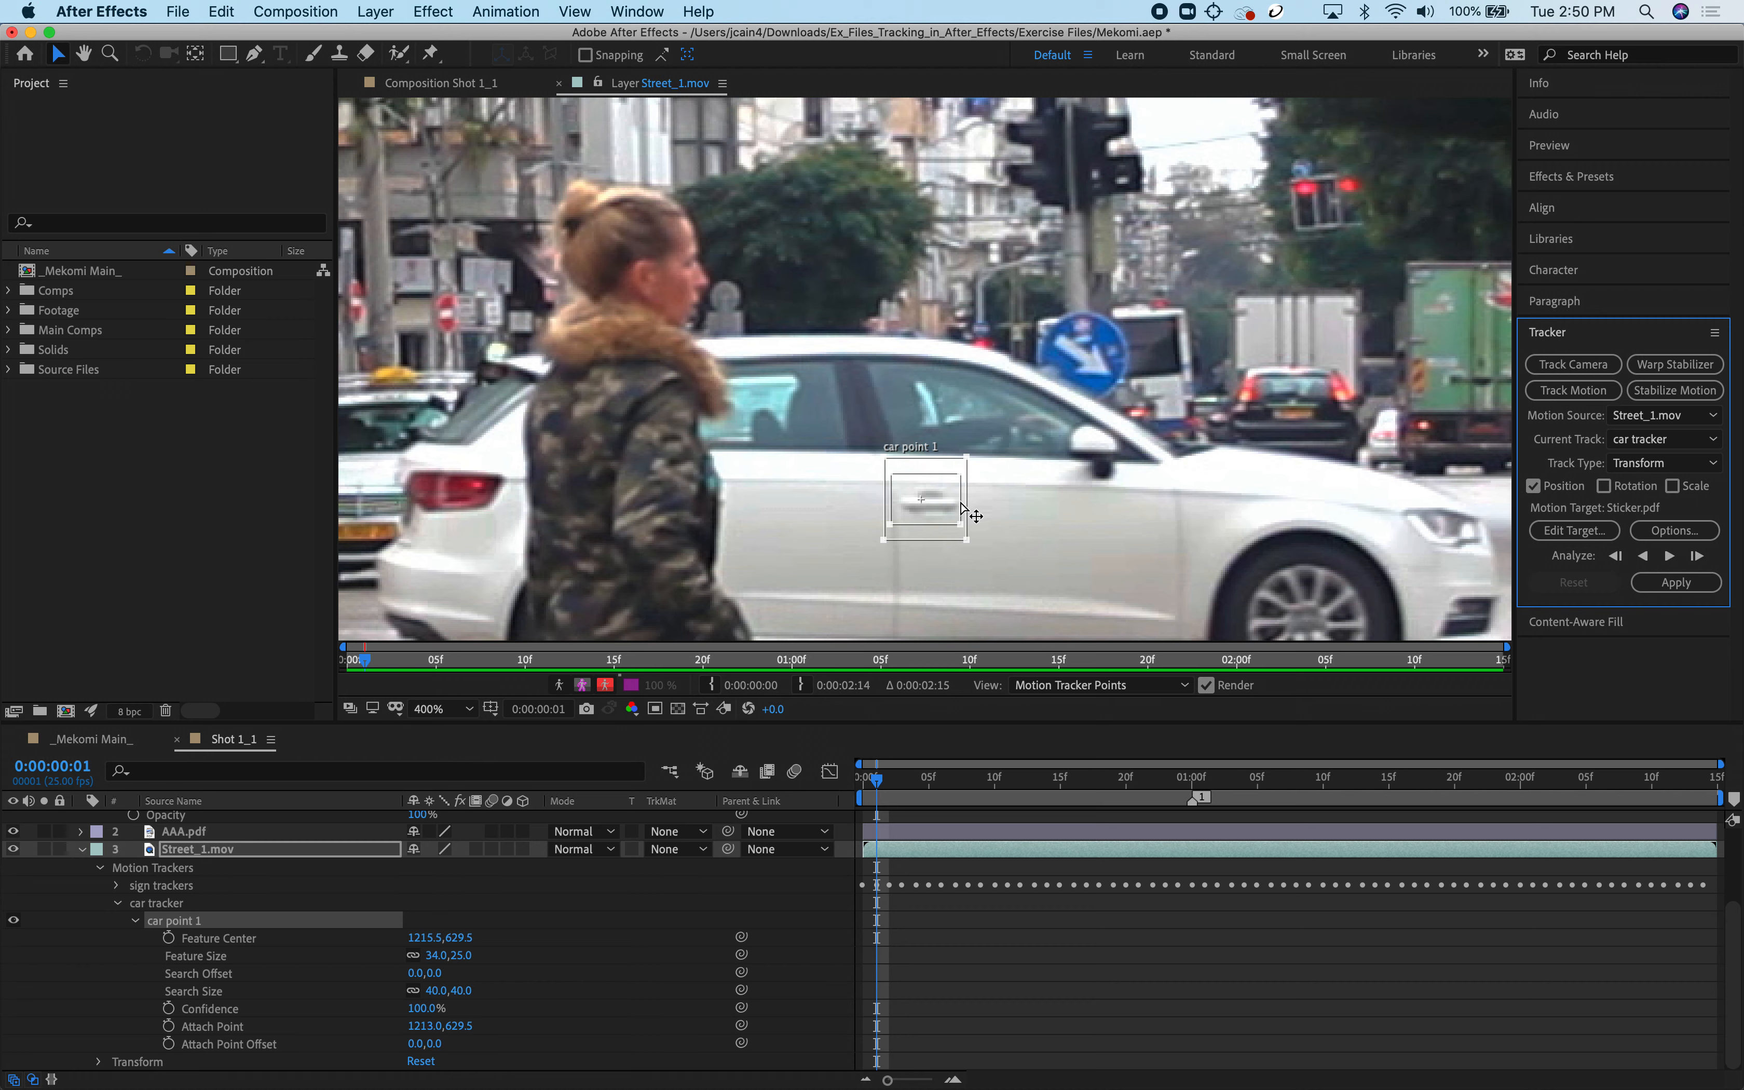
left_click_drag(960, 502, 967, 502)
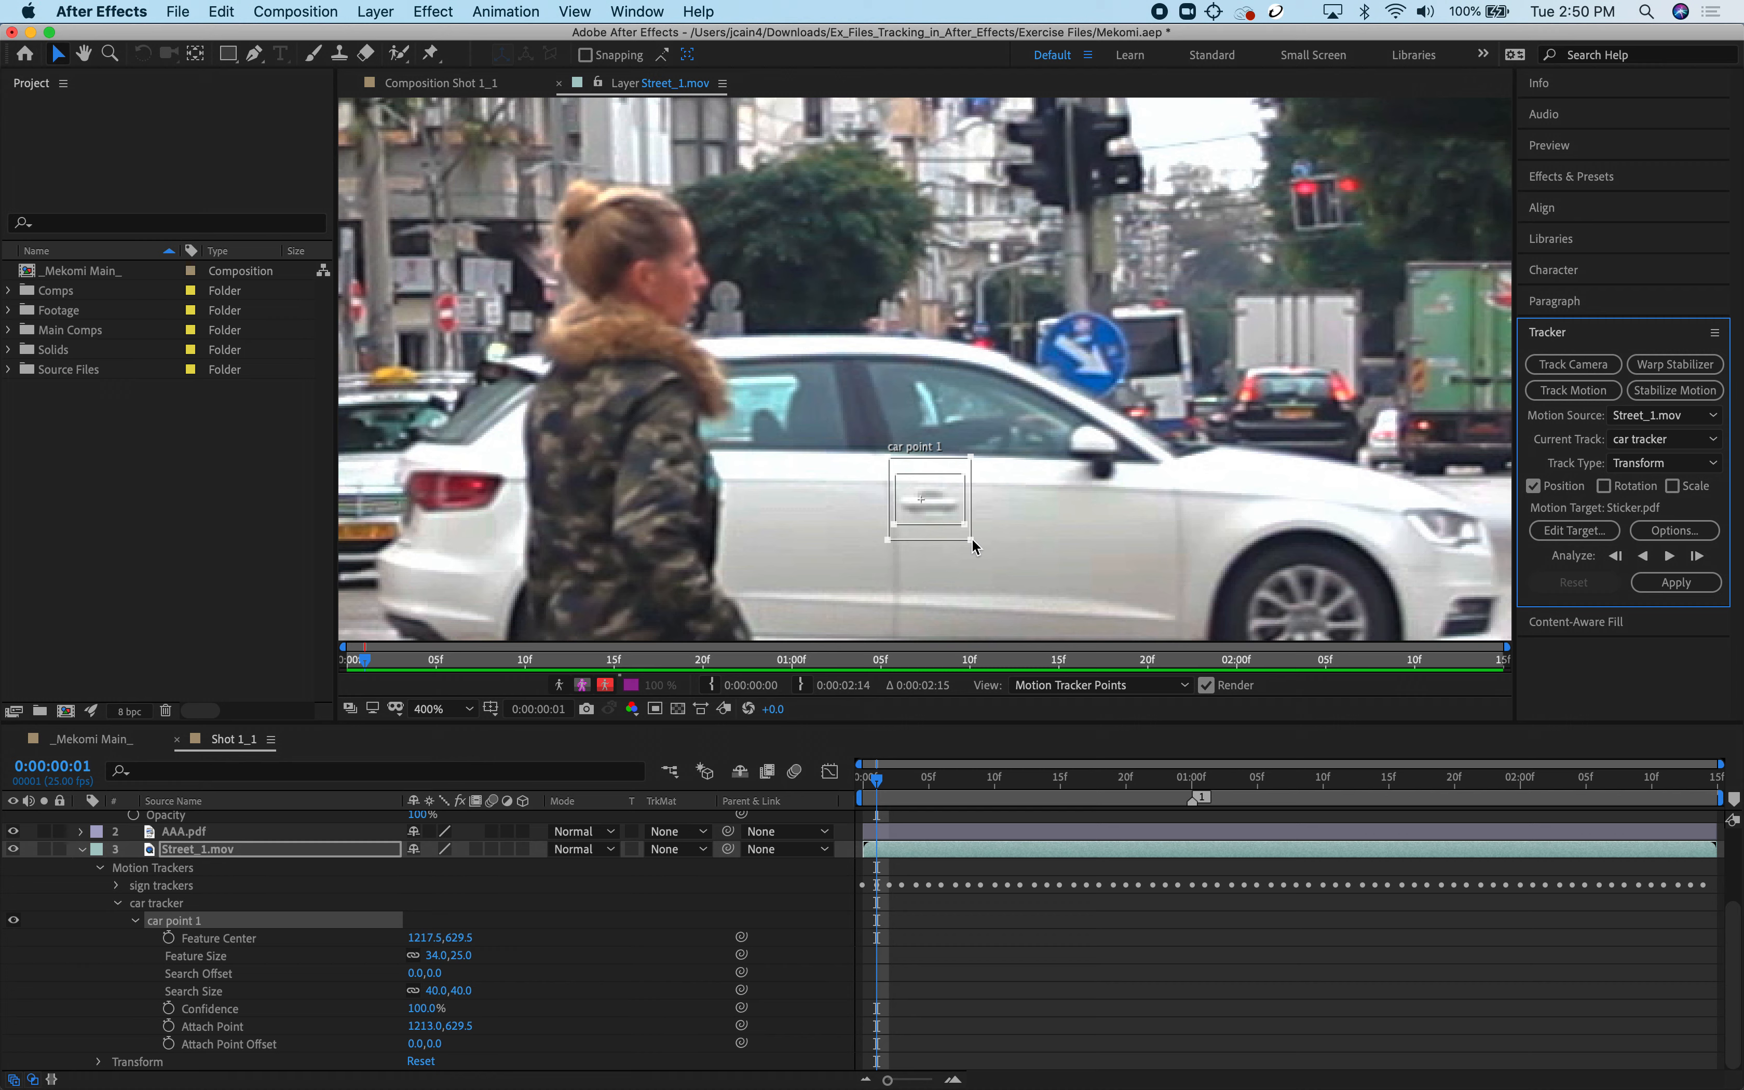
left_click_drag(972, 540, 1086, 536)
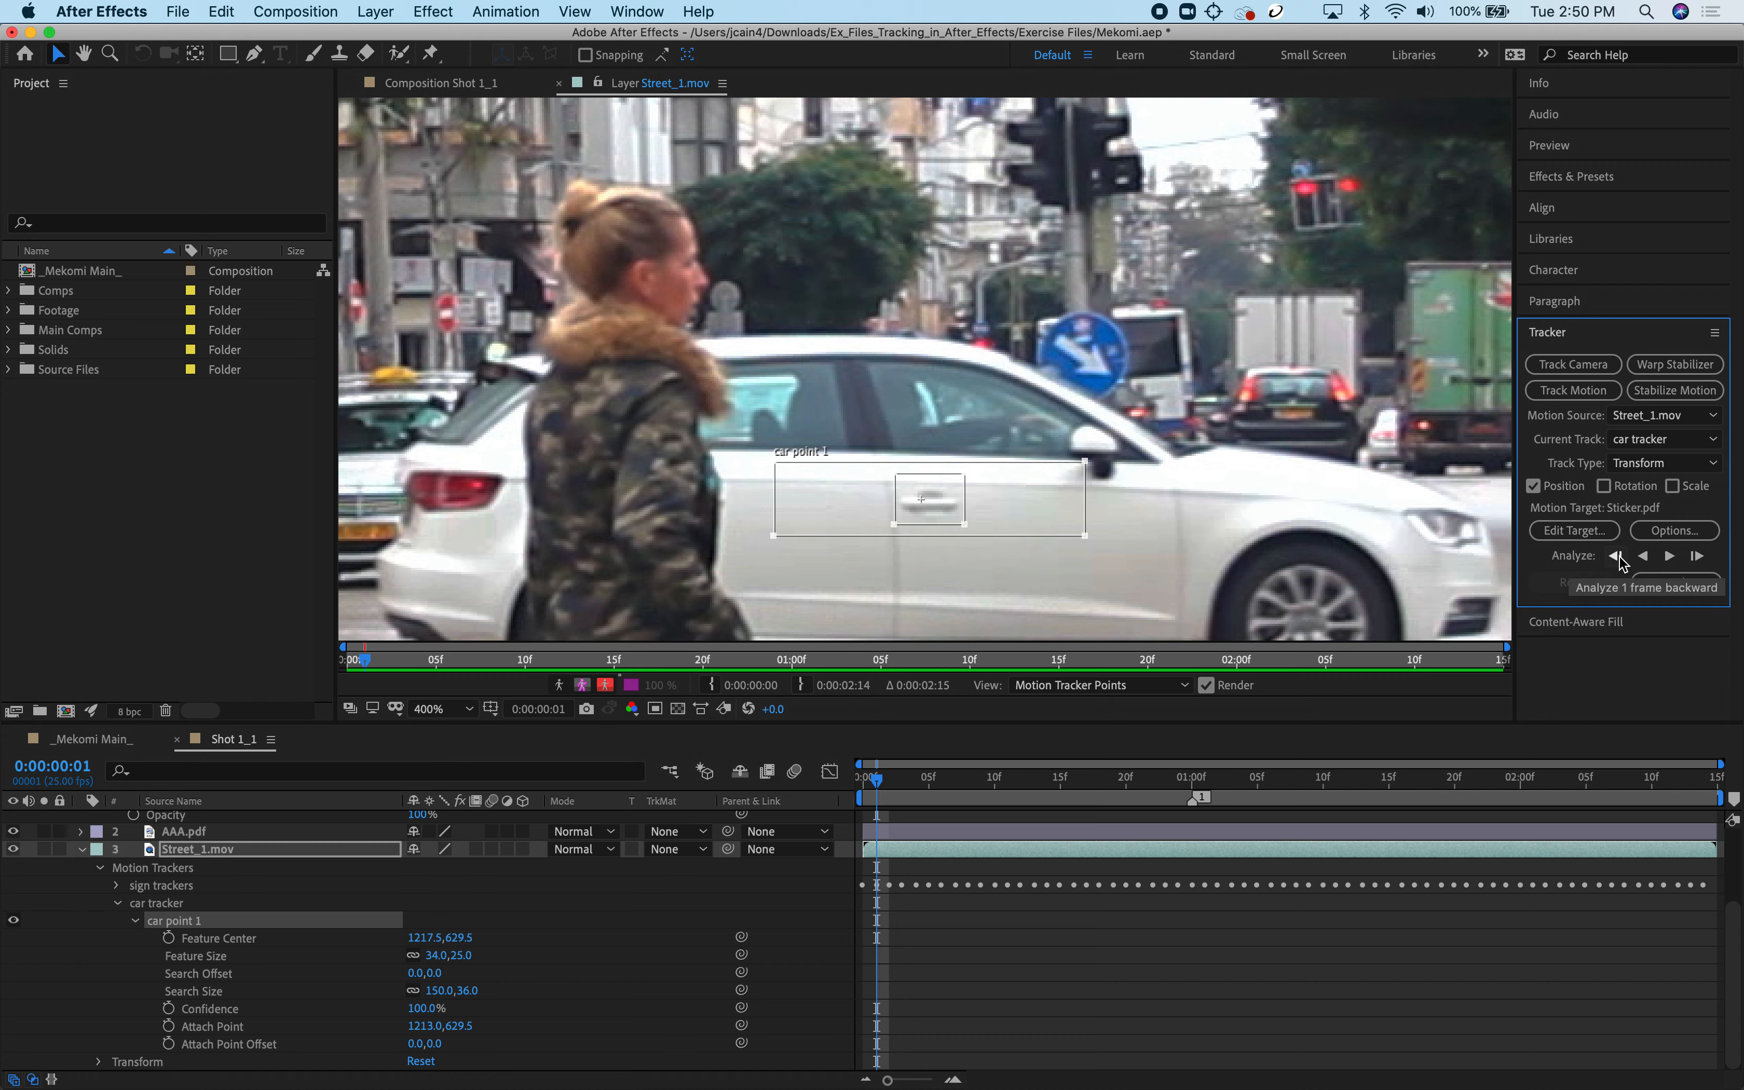
Analyze car point 1 one frame at a time forward to 0:00:00:04 and back to 0:00:00:00.
left_click(1697, 556)
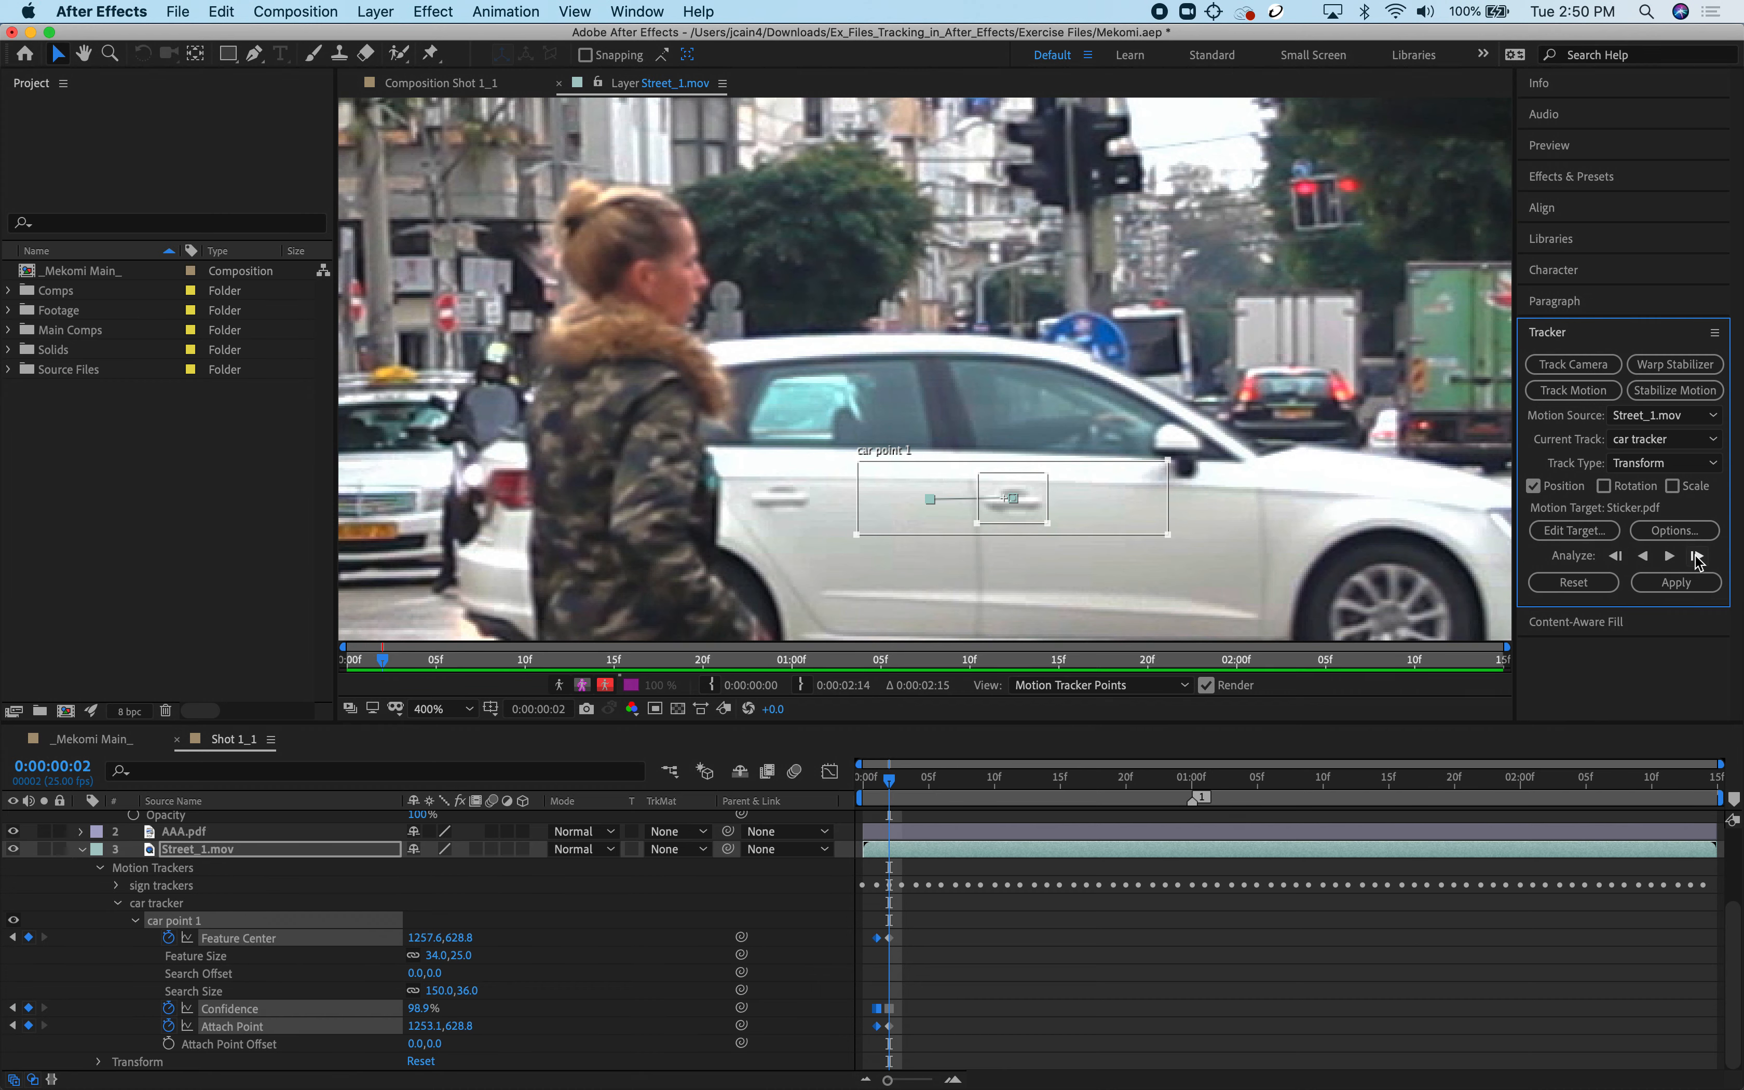
left_click(1697, 555)
left_click(1696, 556)
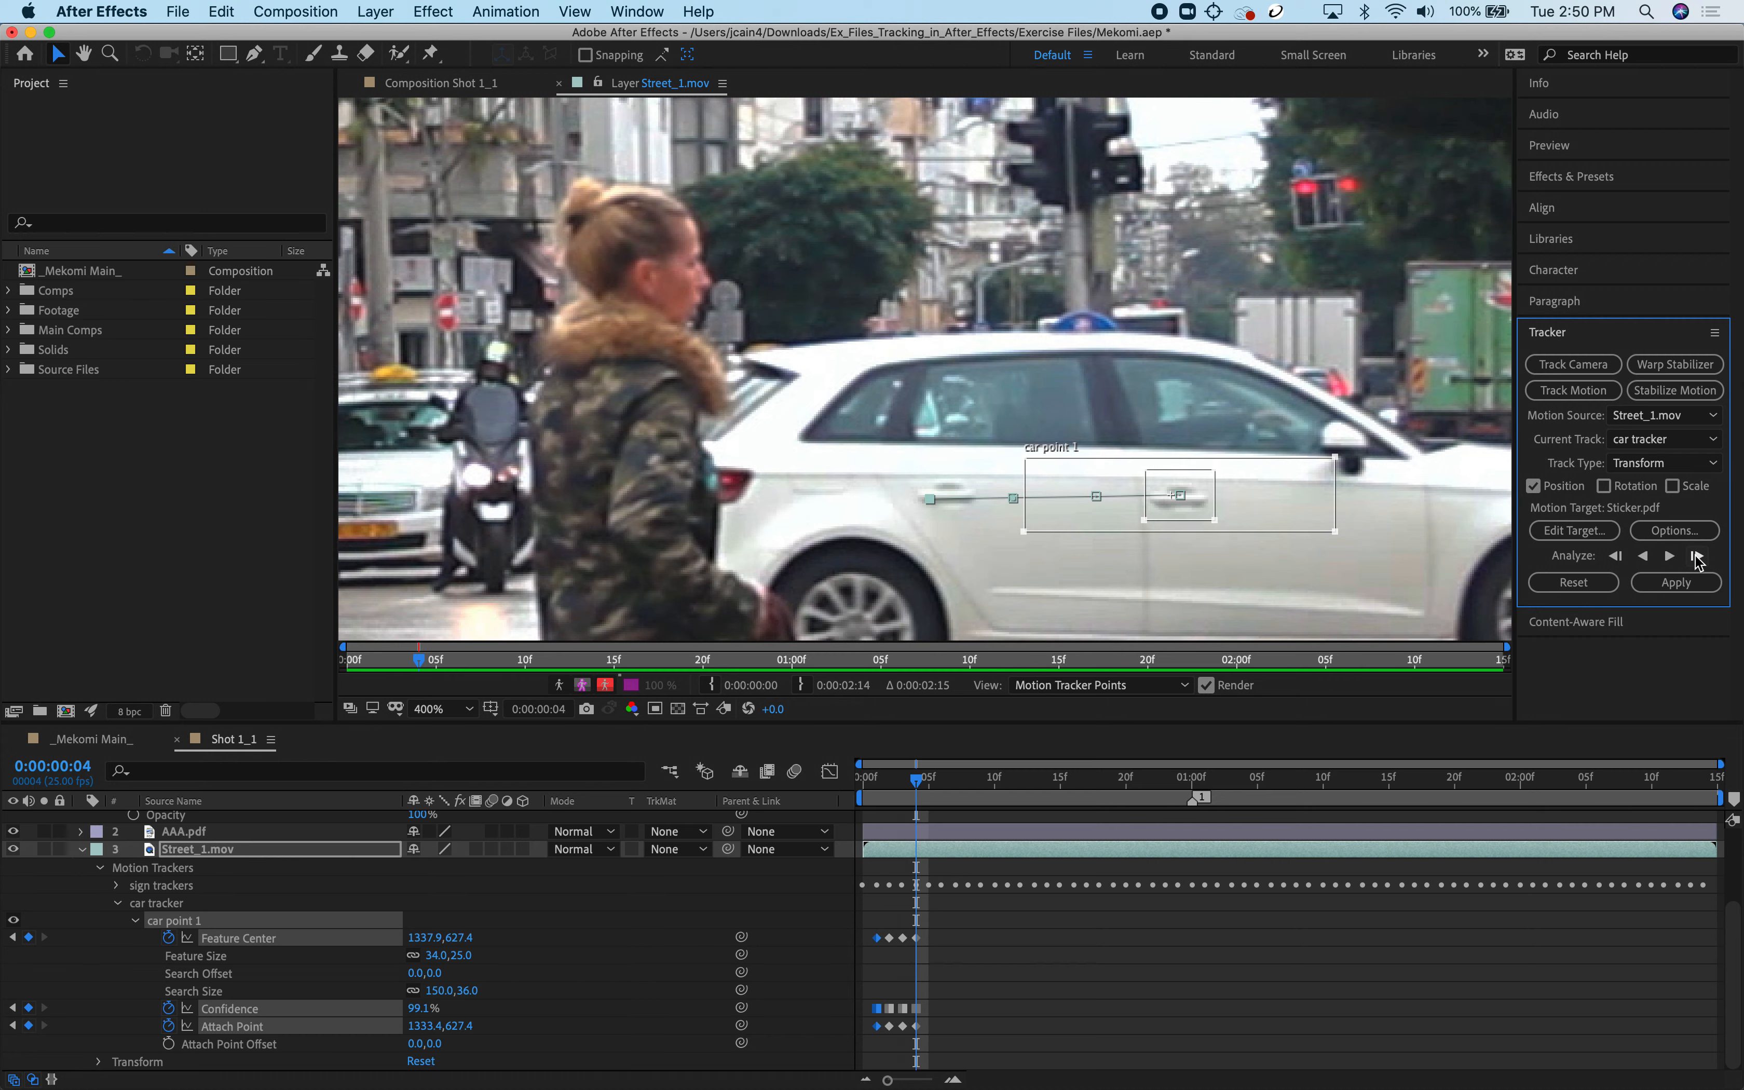
left_click(1615, 557)
left_click(1616, 556)
left_click(1615, 556)
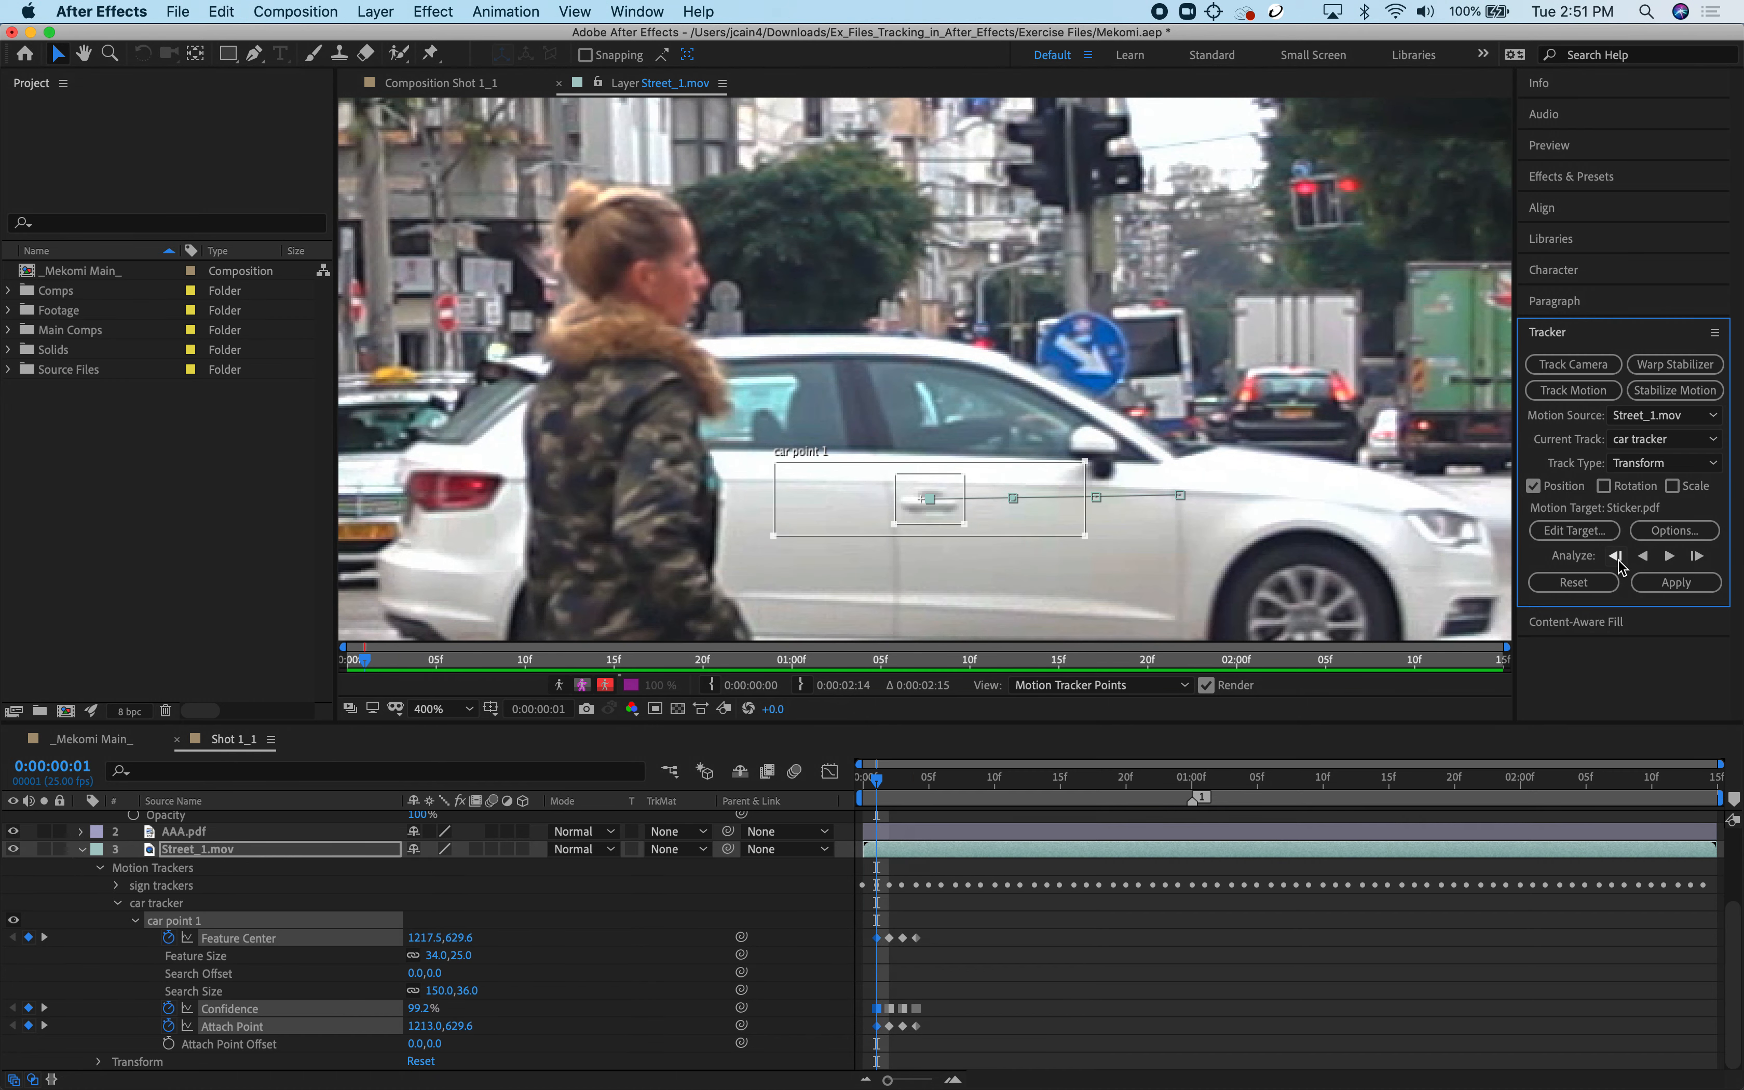
left_click(1615, 556)
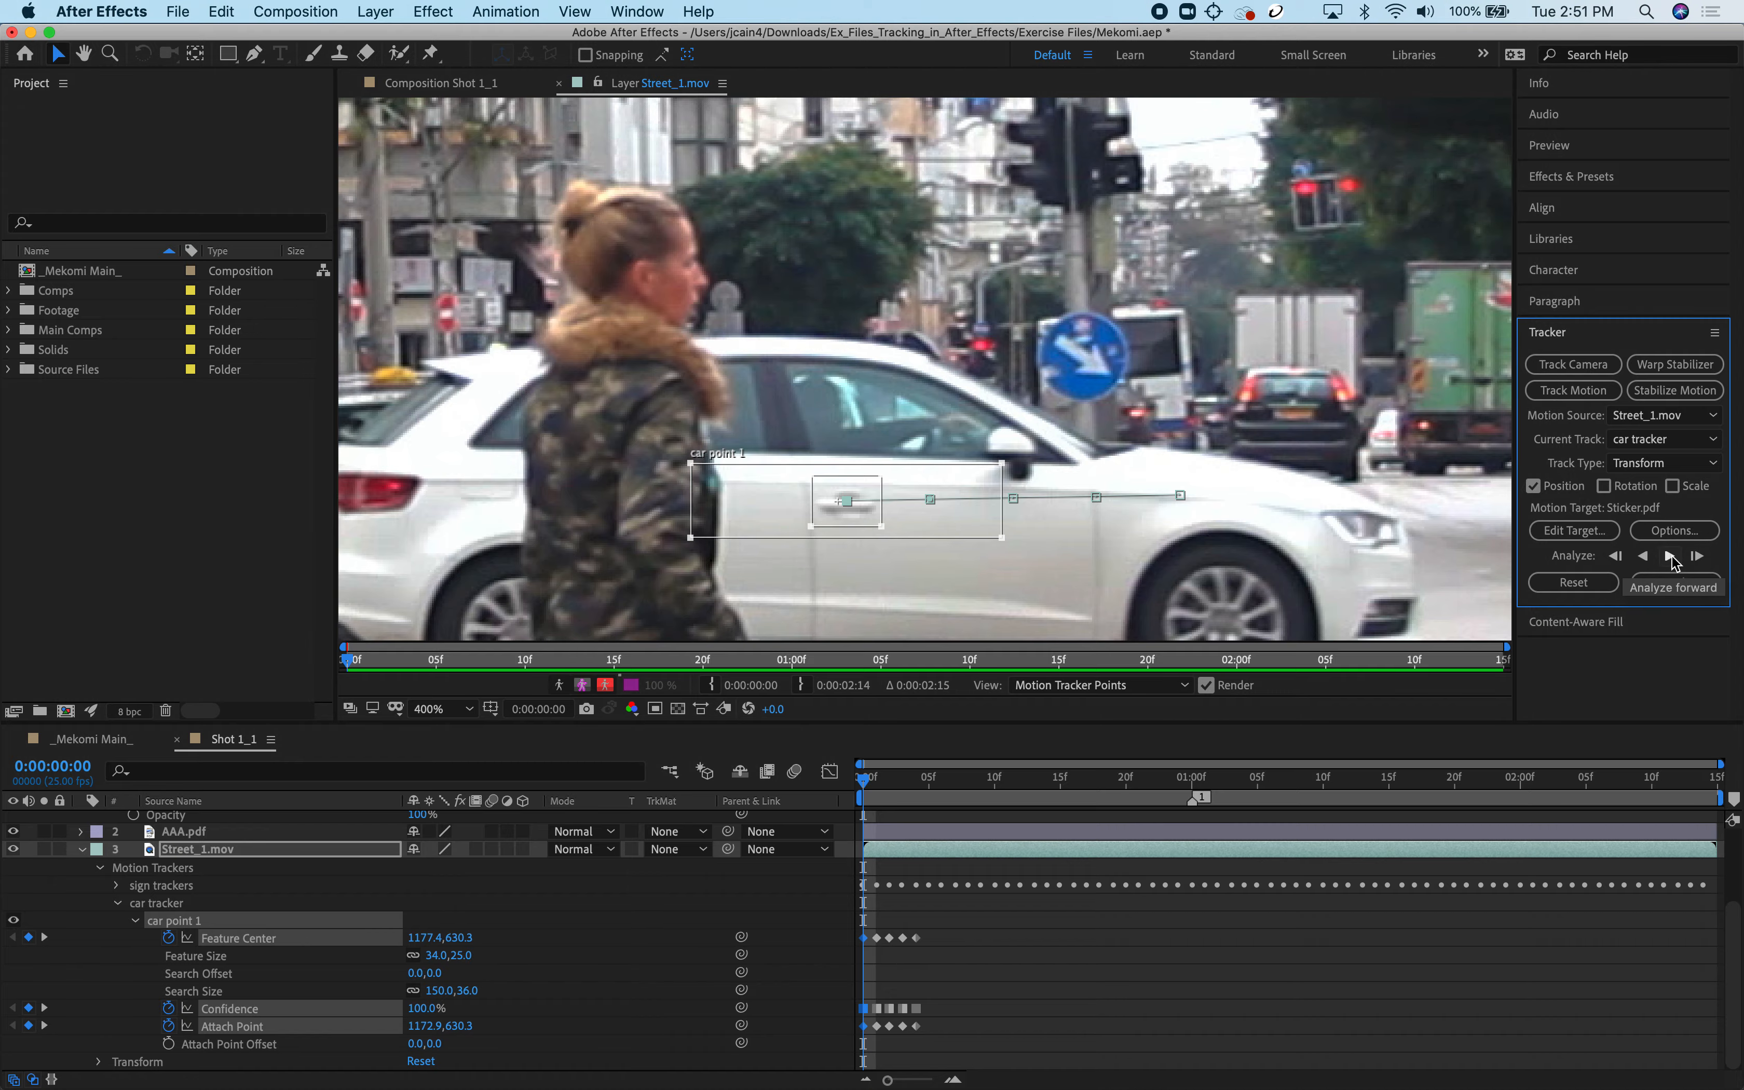
Analyze car point 1 forward from the first frame to the end of the clip at 0:00:02:14.
left_click(1669, 556)
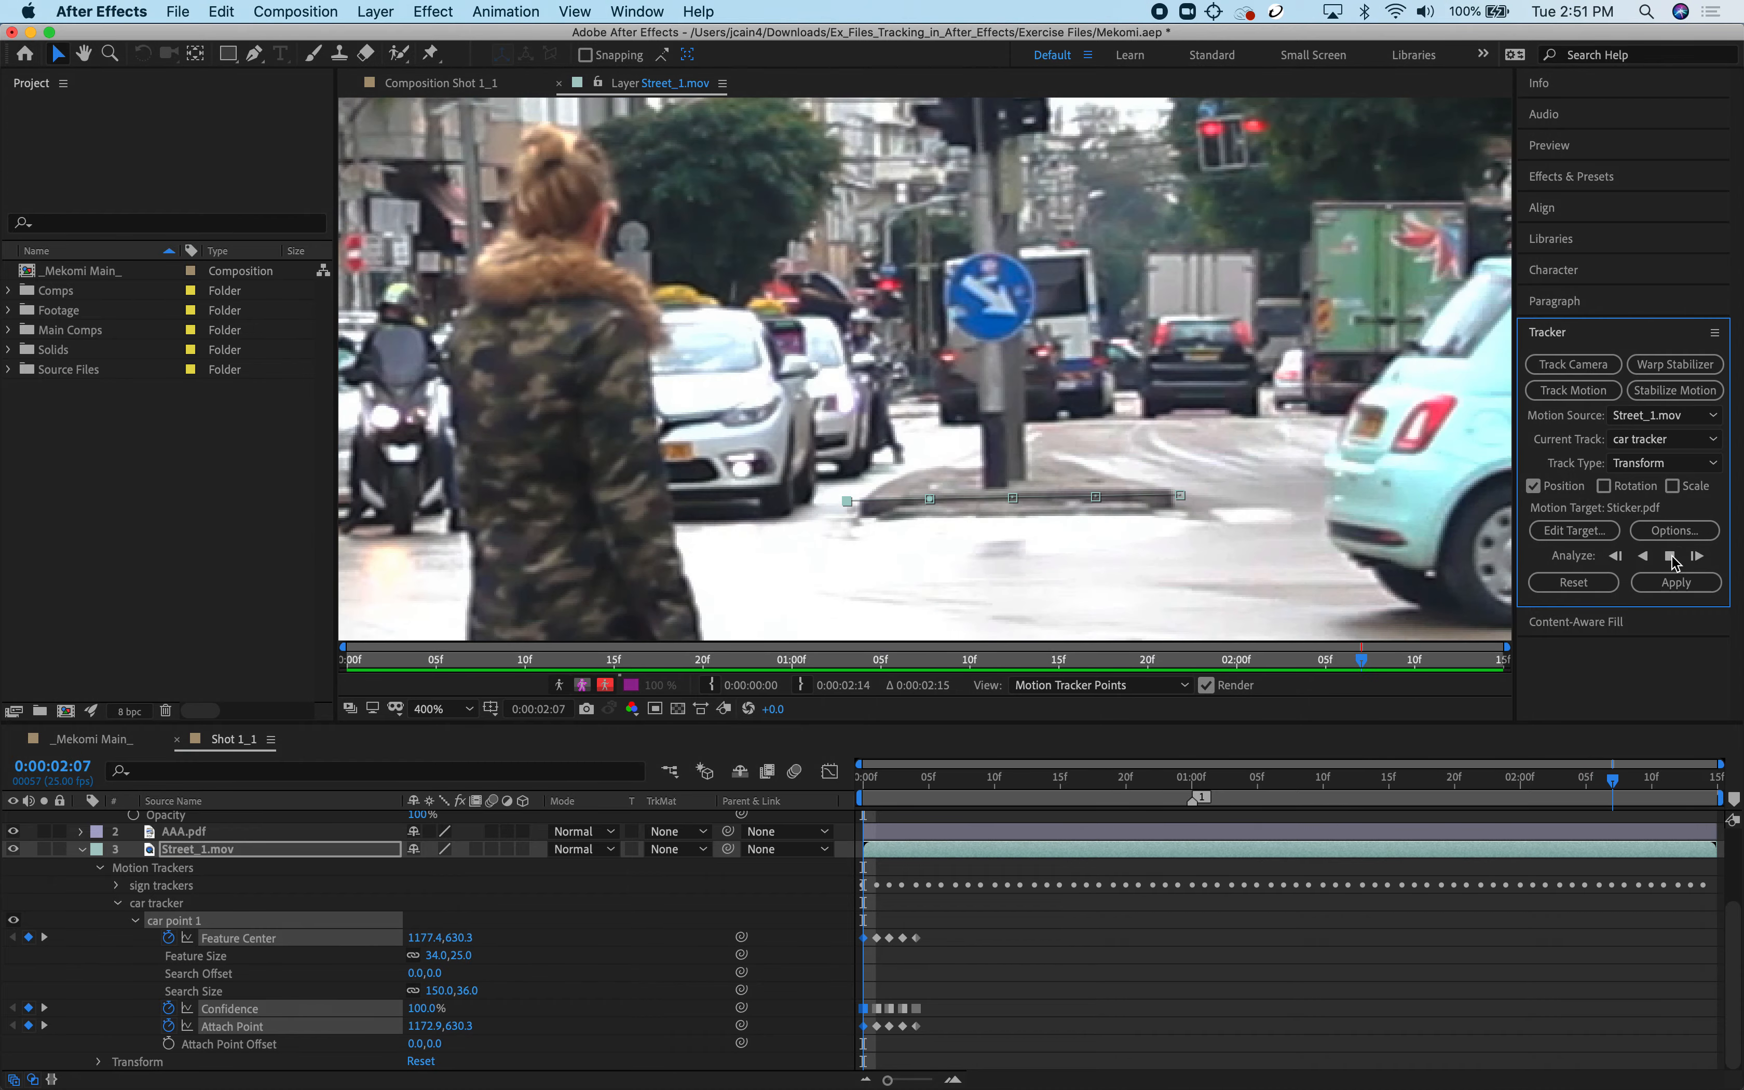
scroll(1358, 508, "down", 4)
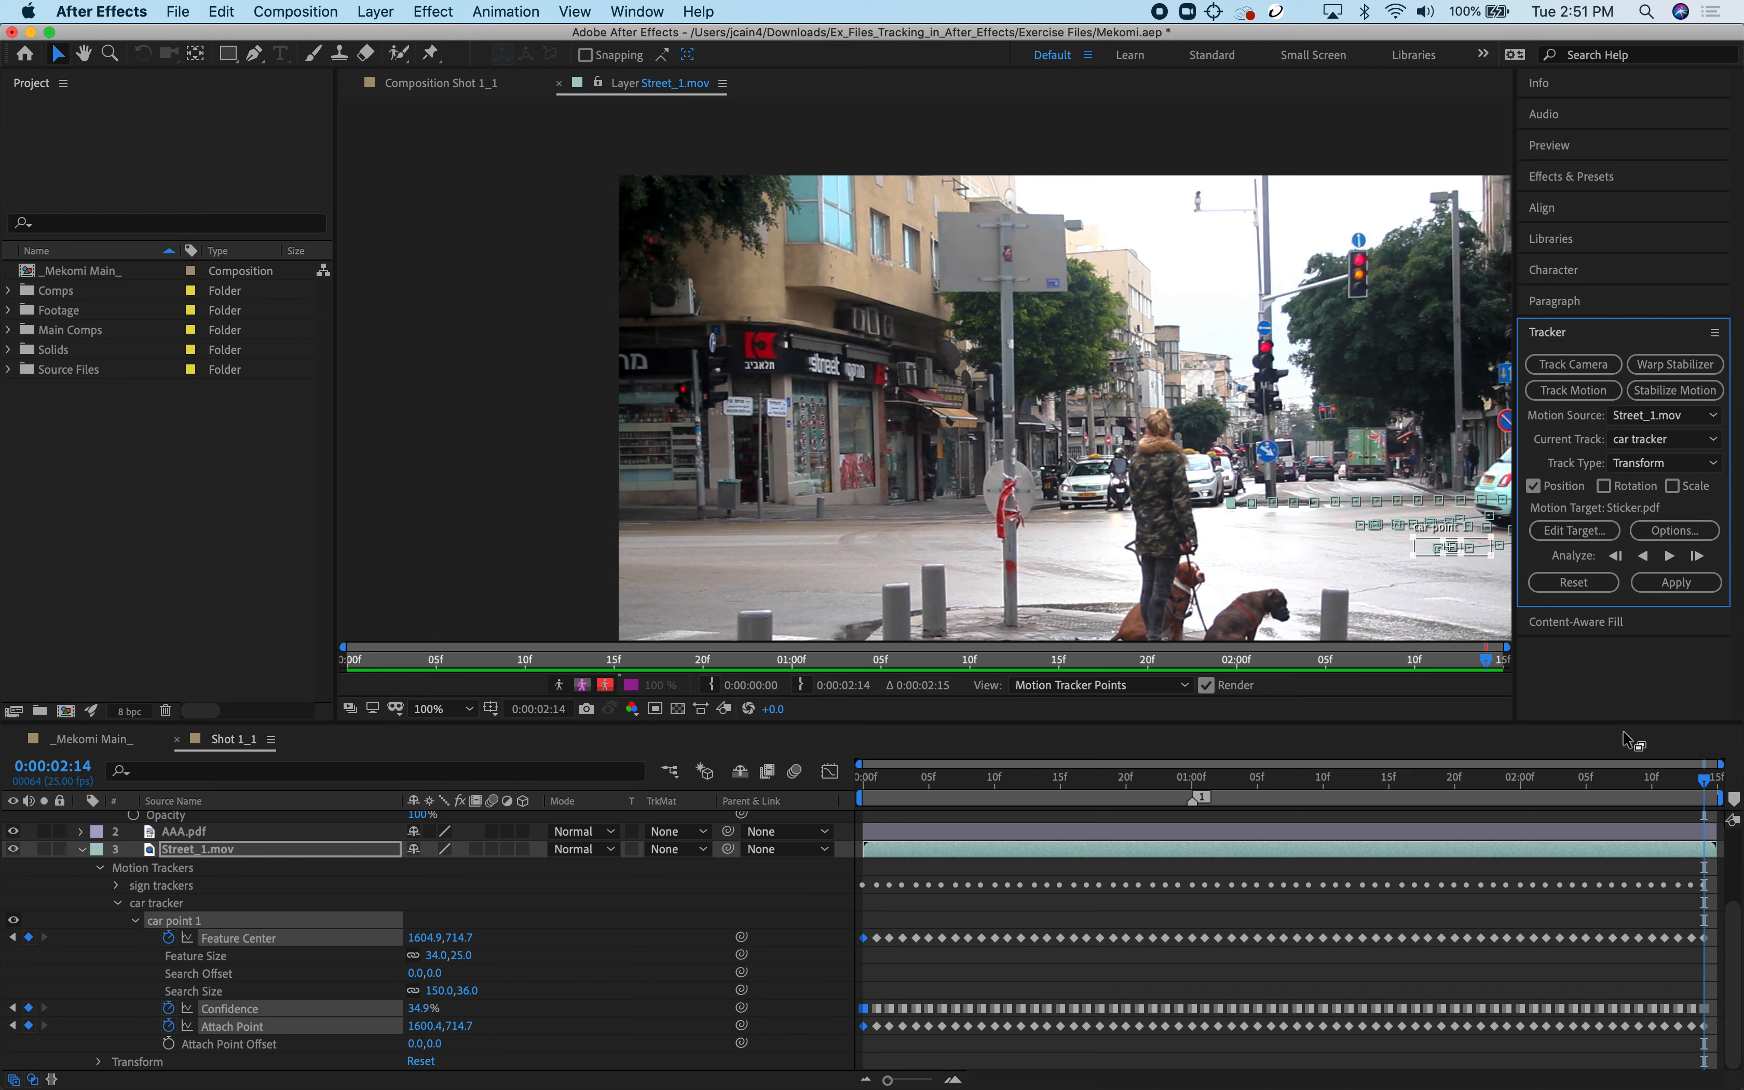
Delete car point 1's unusable keyframes shortly after 0:00:00:16, where the car exits the frame, and return to the first frame.
left_click_drag(1706, 785, 1032, 829)
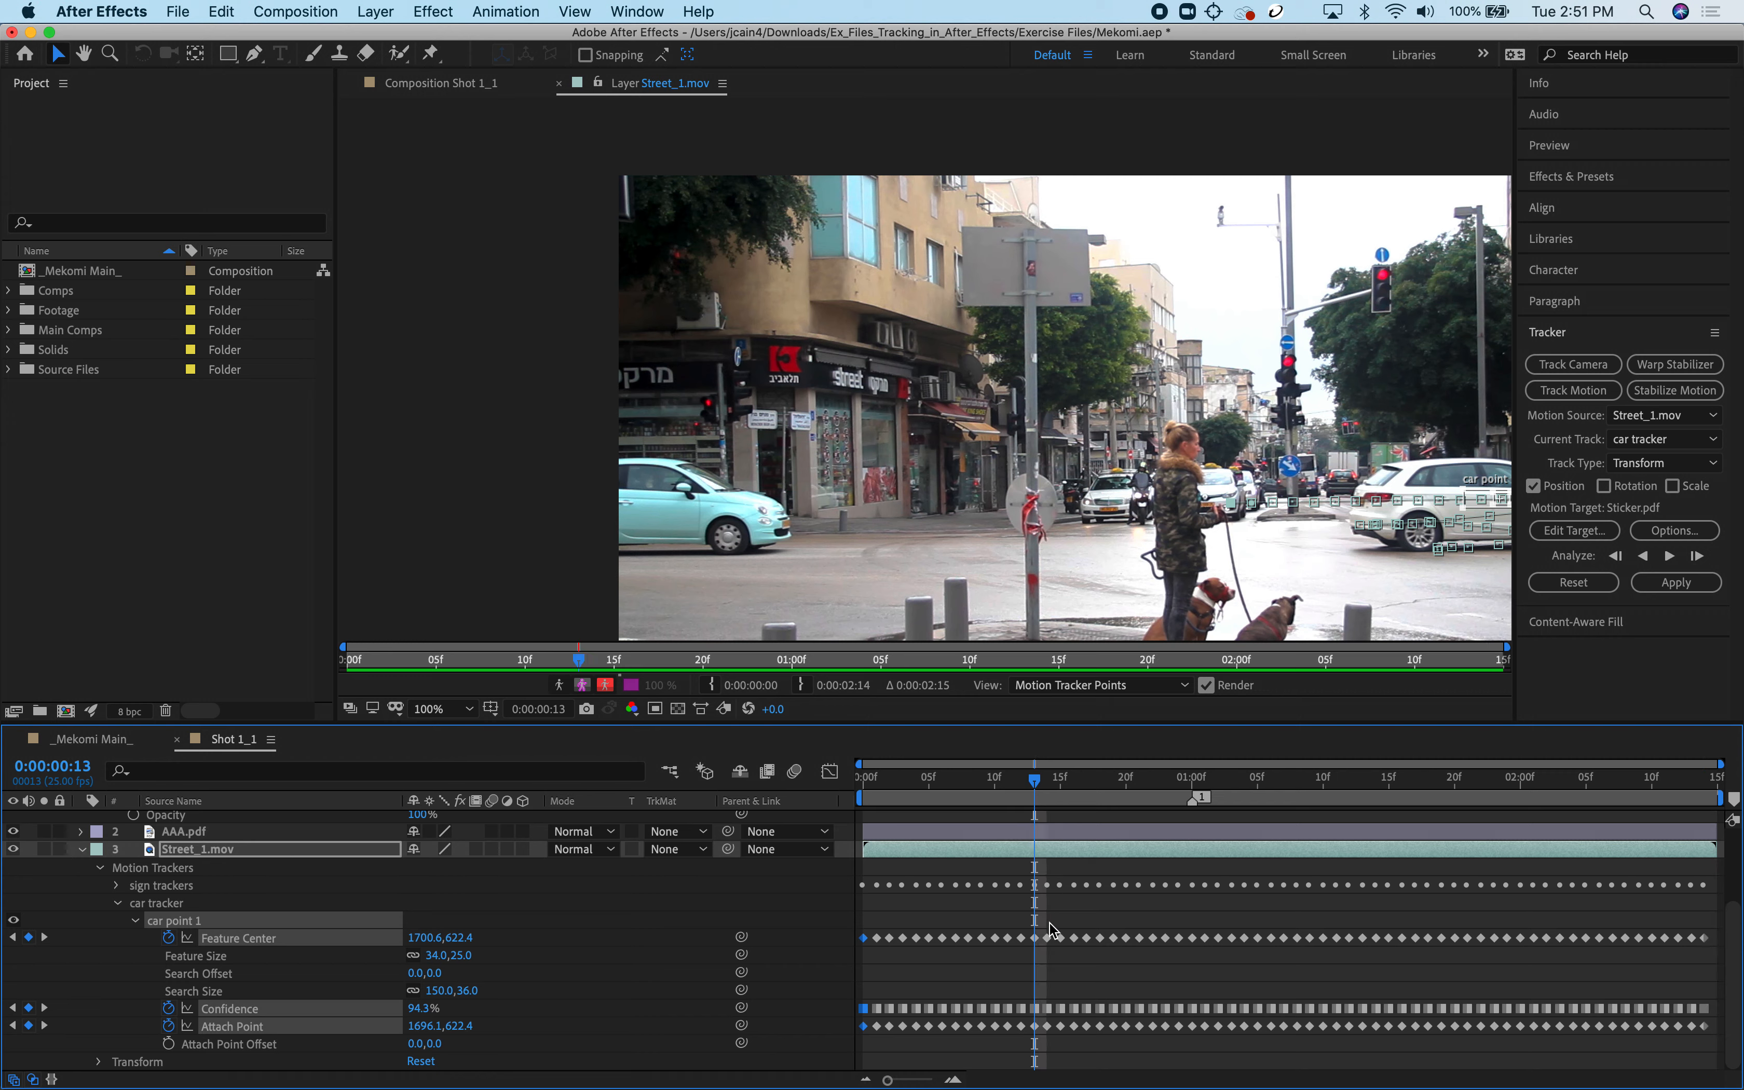
left_click(1046, 780)
left_click_drag(1046, 780, 1072, 780)
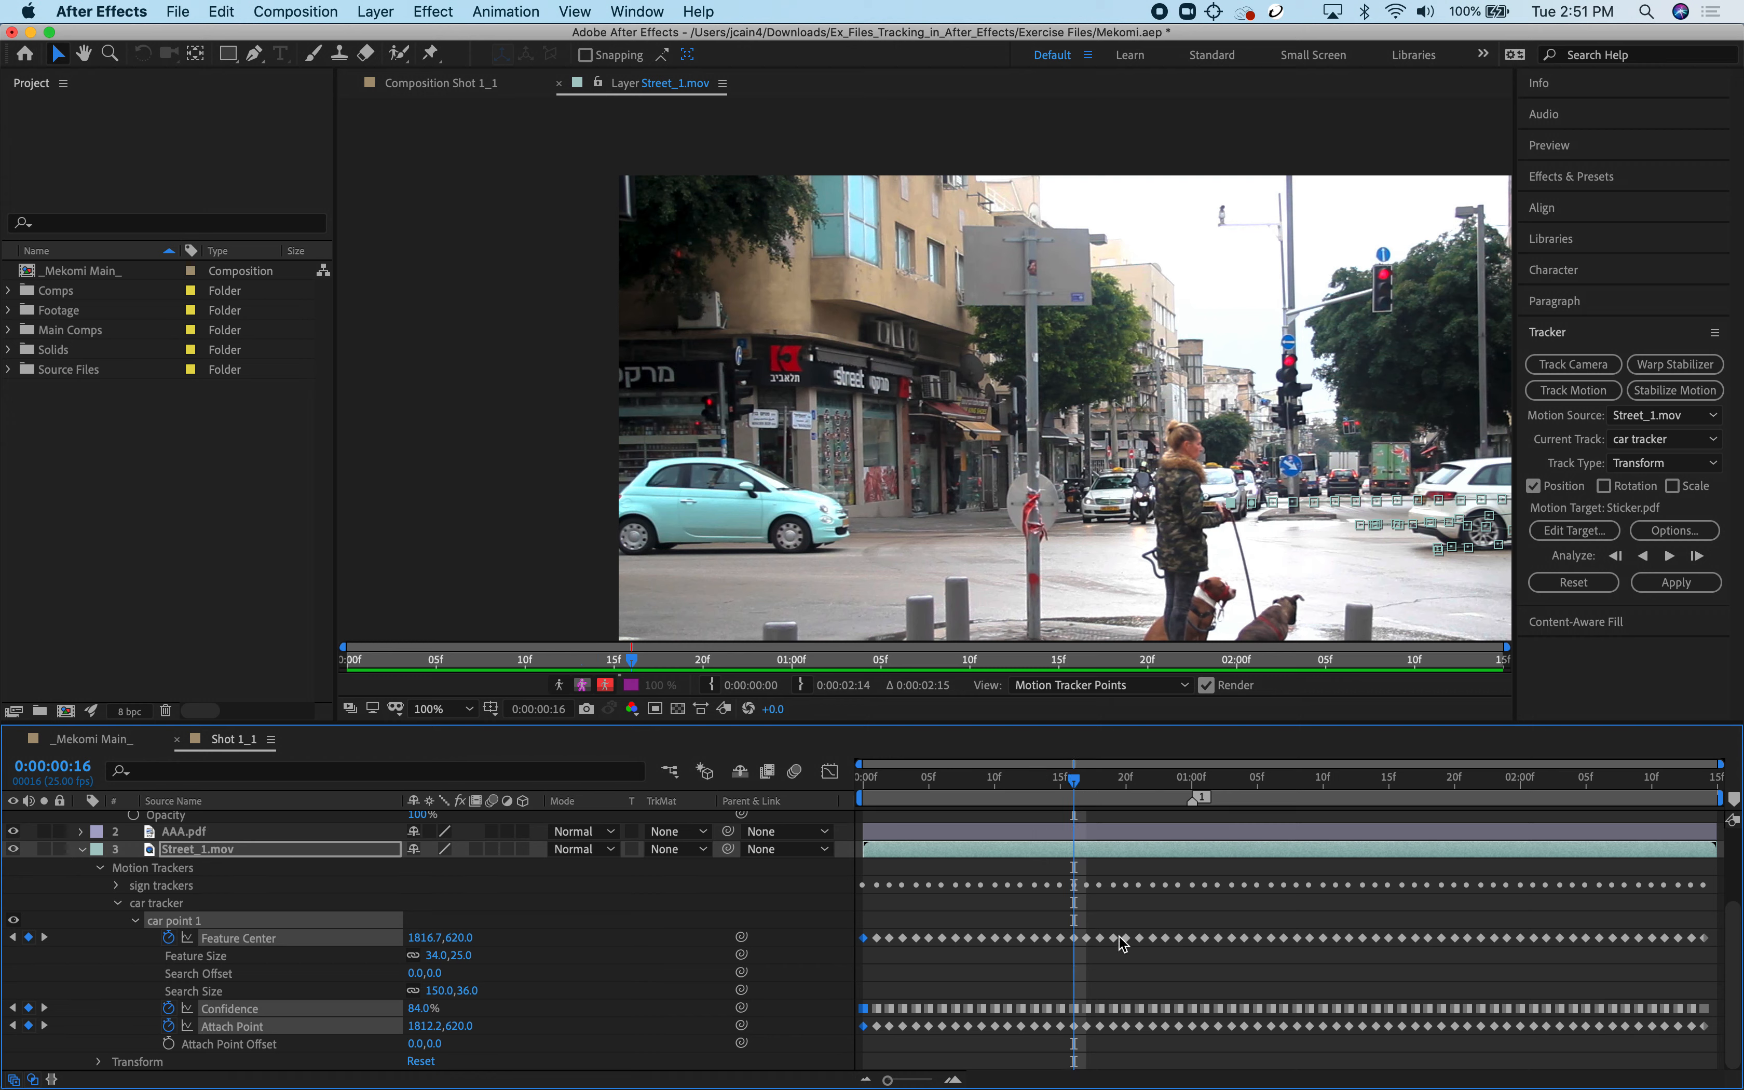
left_click_drag(1088, 923, 1738, 1051)
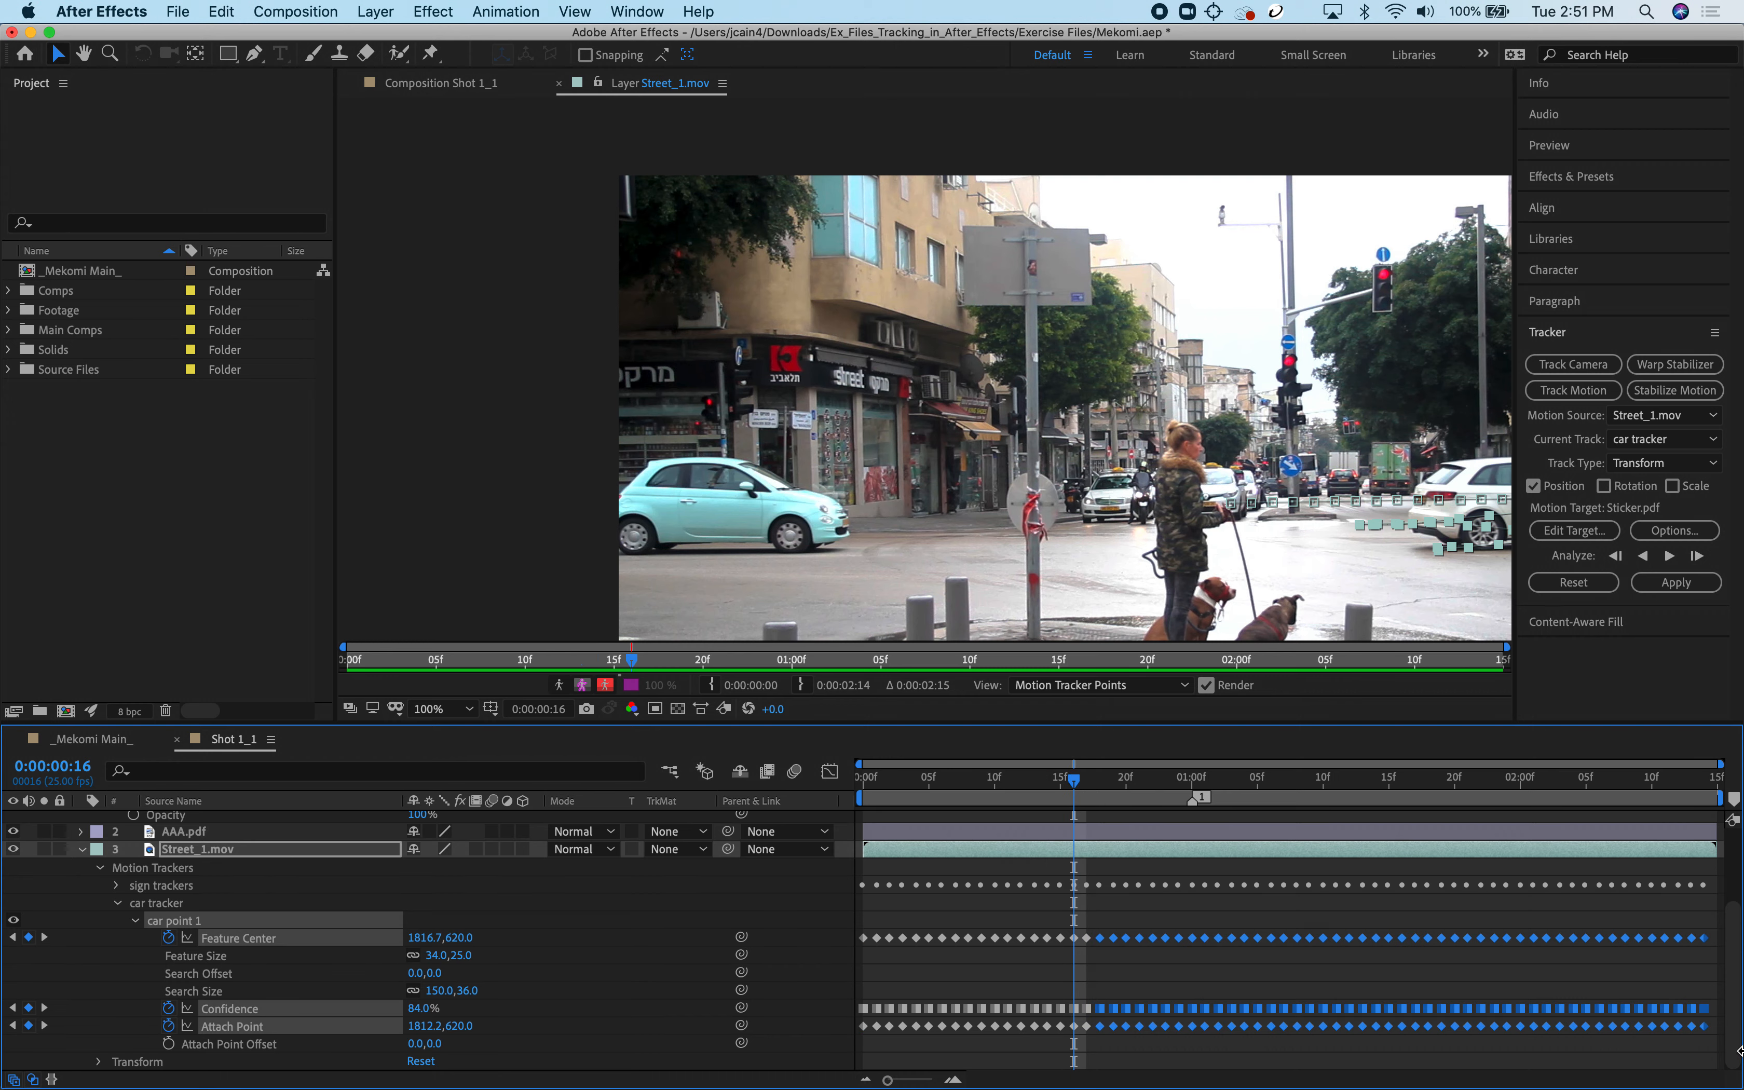
key("Delete")
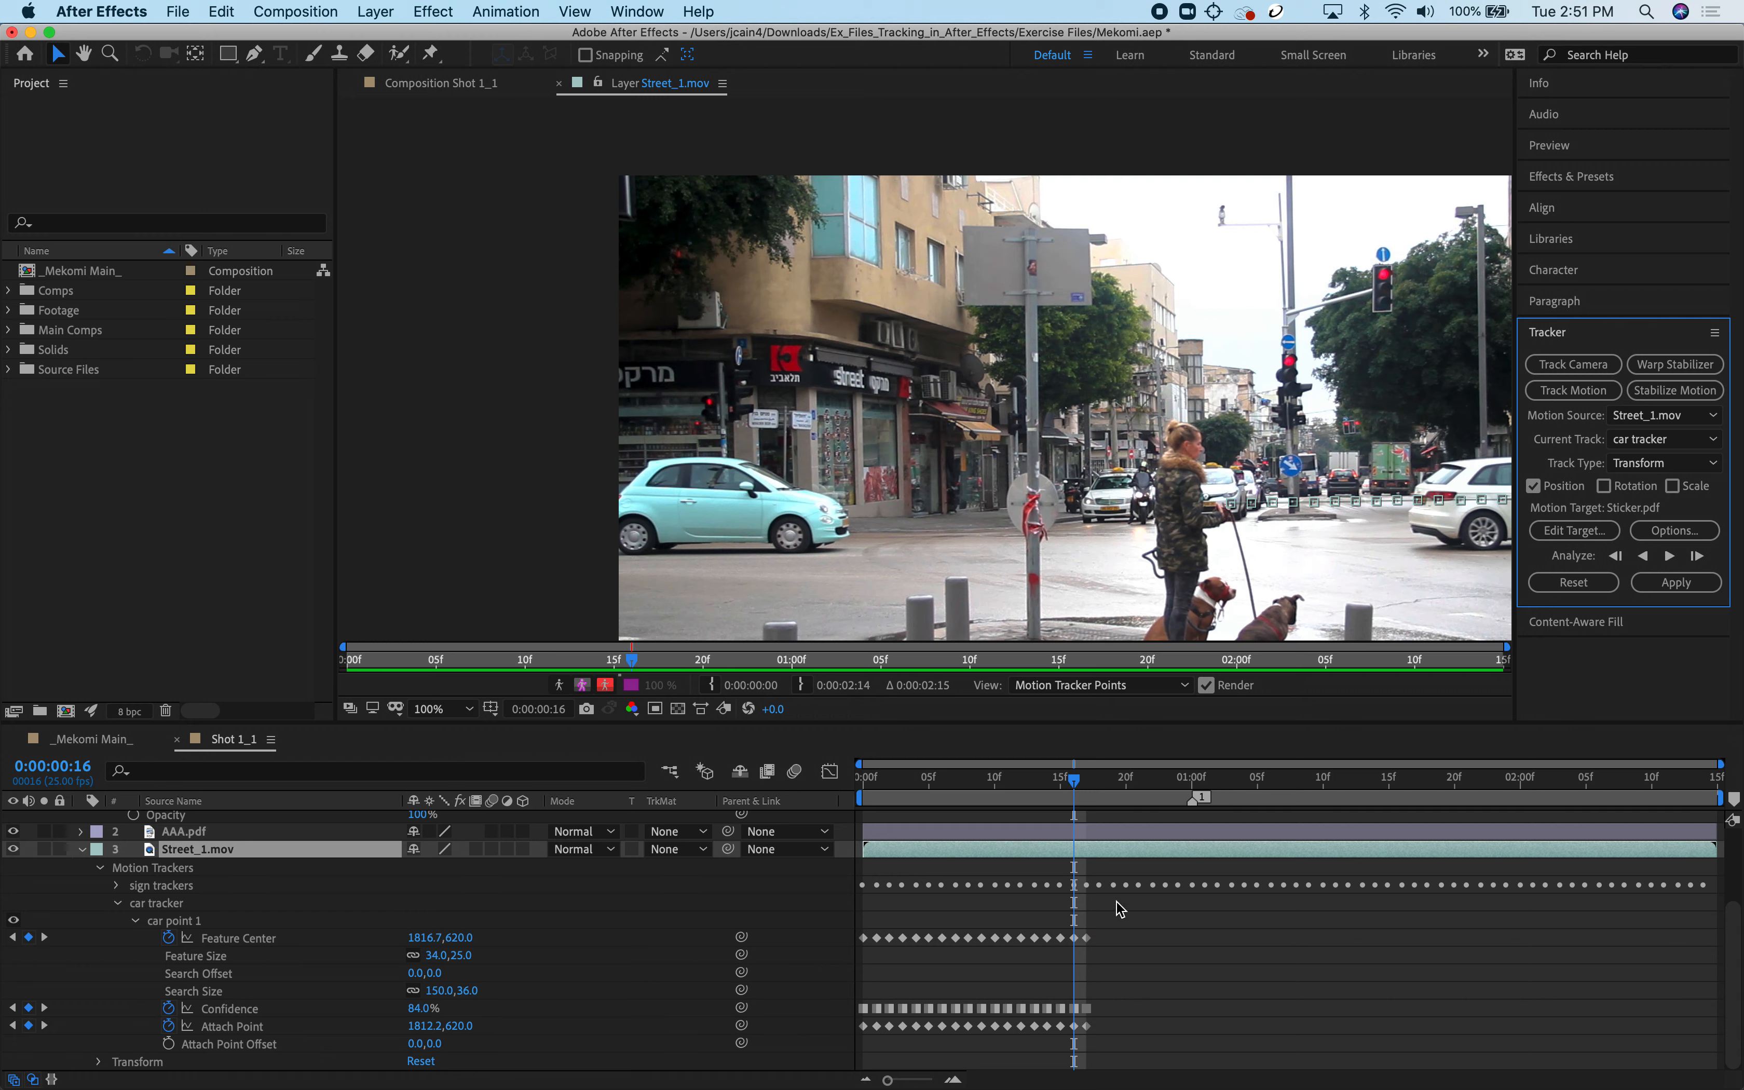
left_click_drag(1074, 780, 760, 785)
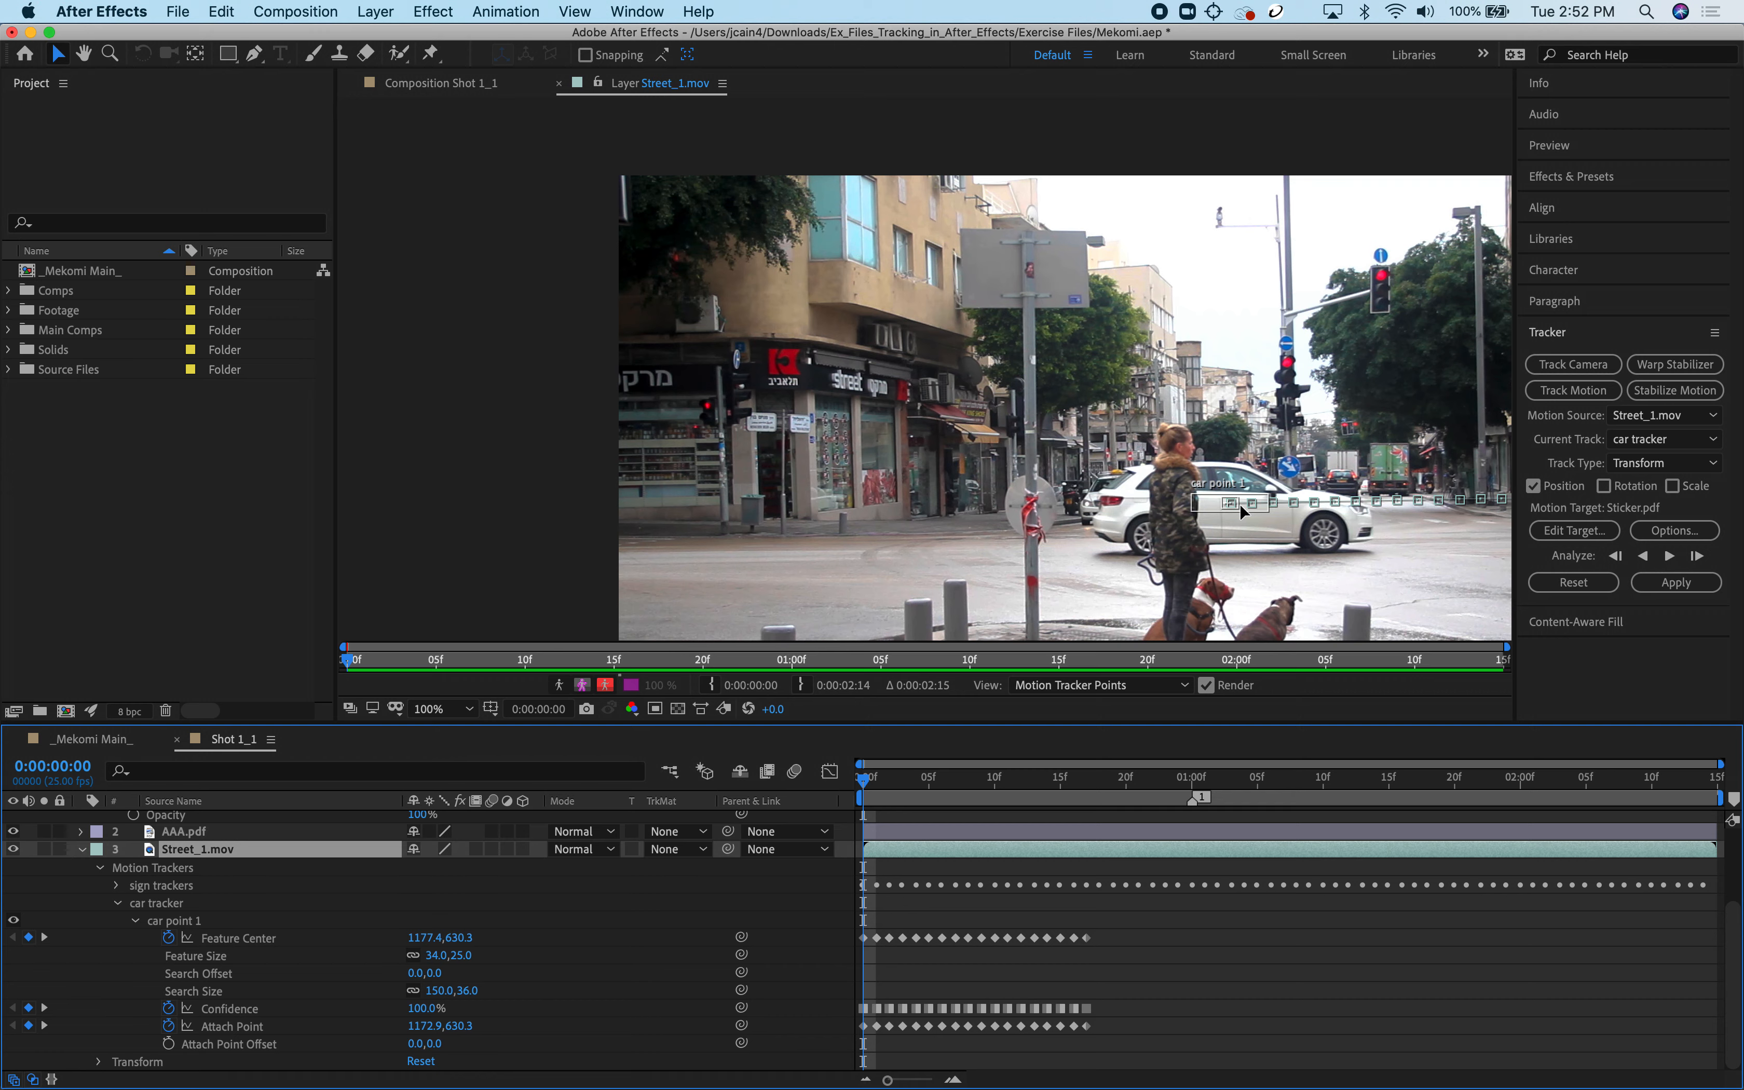
Review the car tracker's options for plug-in, channel, enhancement before matching and low-confidence behaviour against a close-up of the door handle.
left_click(1678, 531)
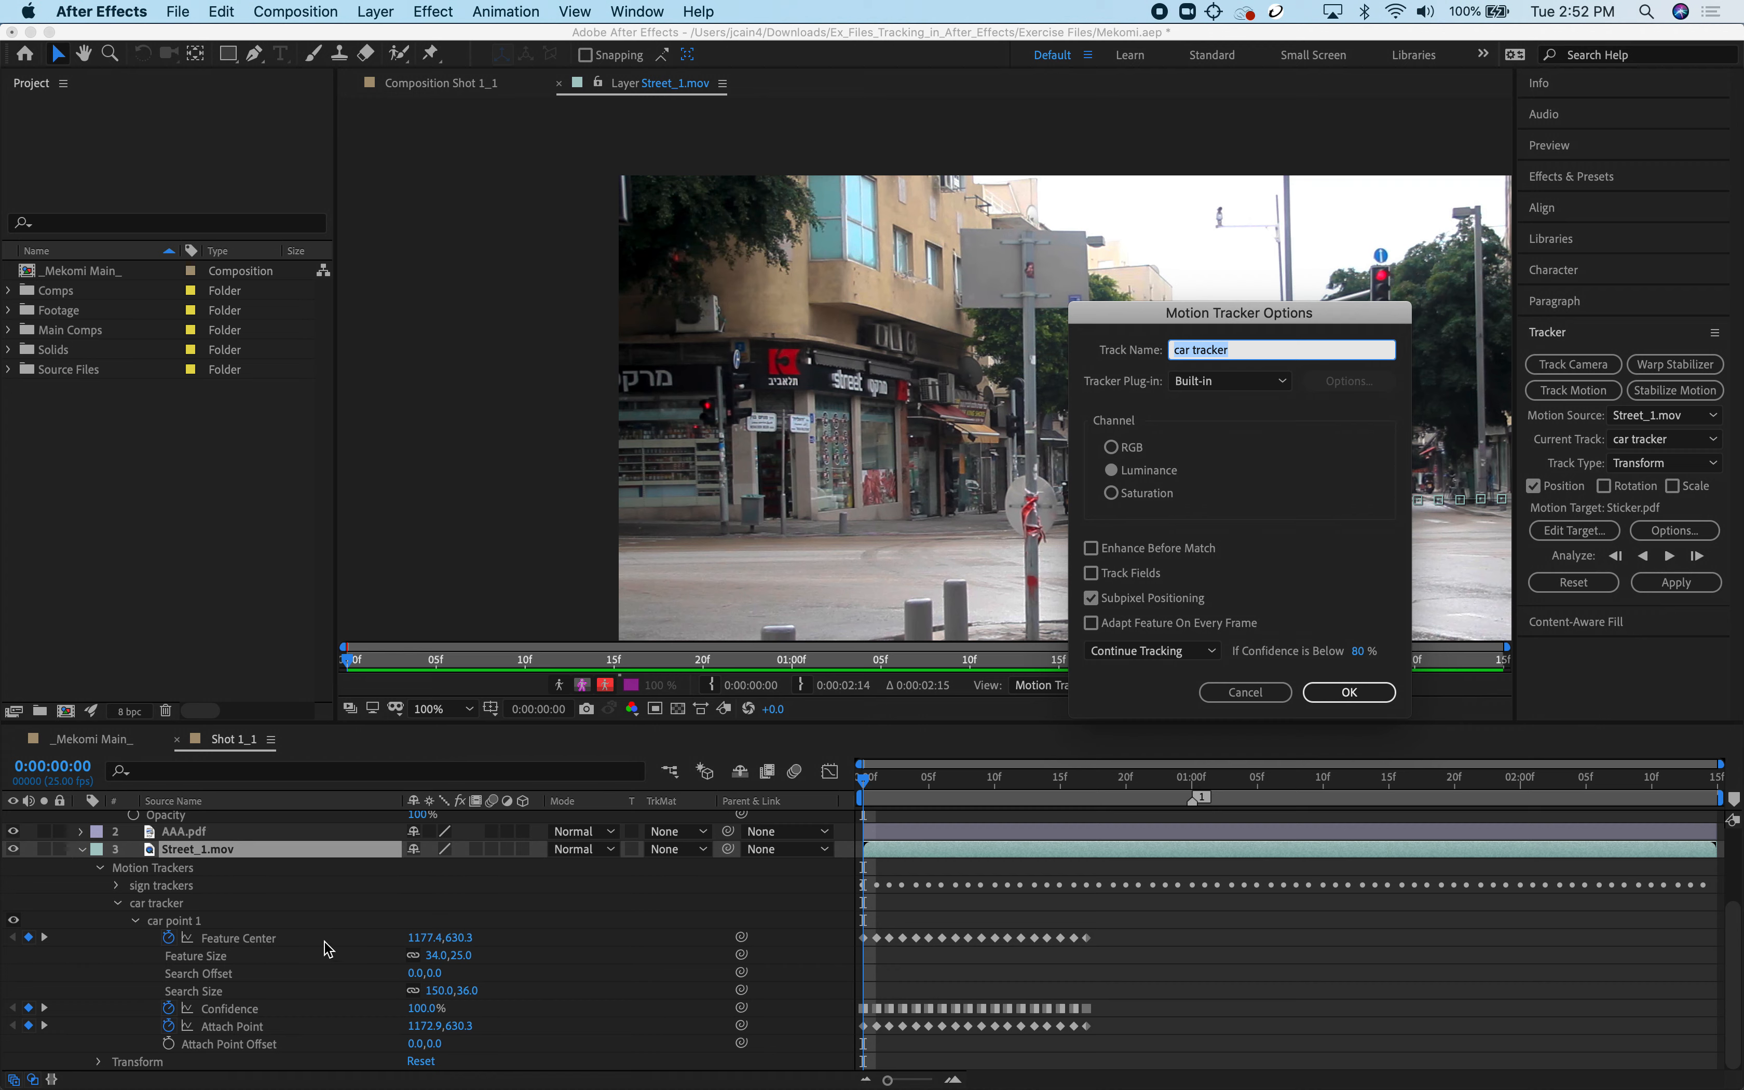
left_click(1282, 381)
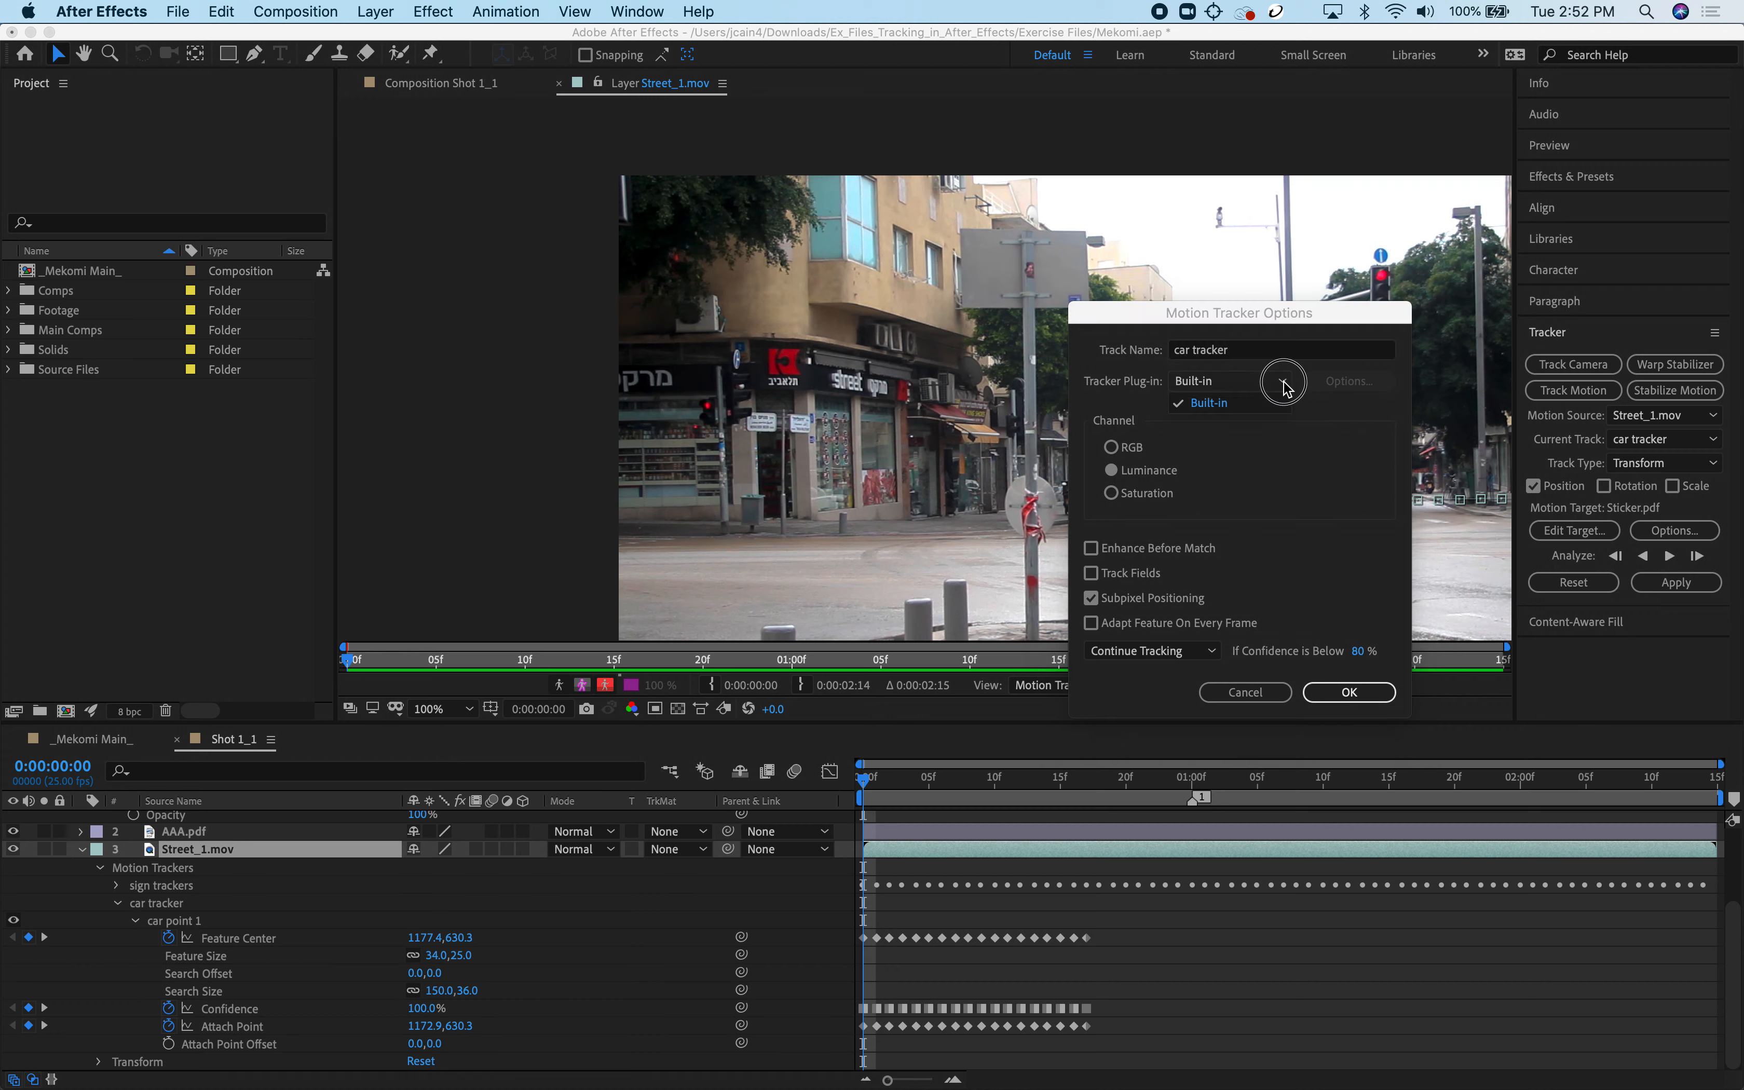
left_click(1237, 402)
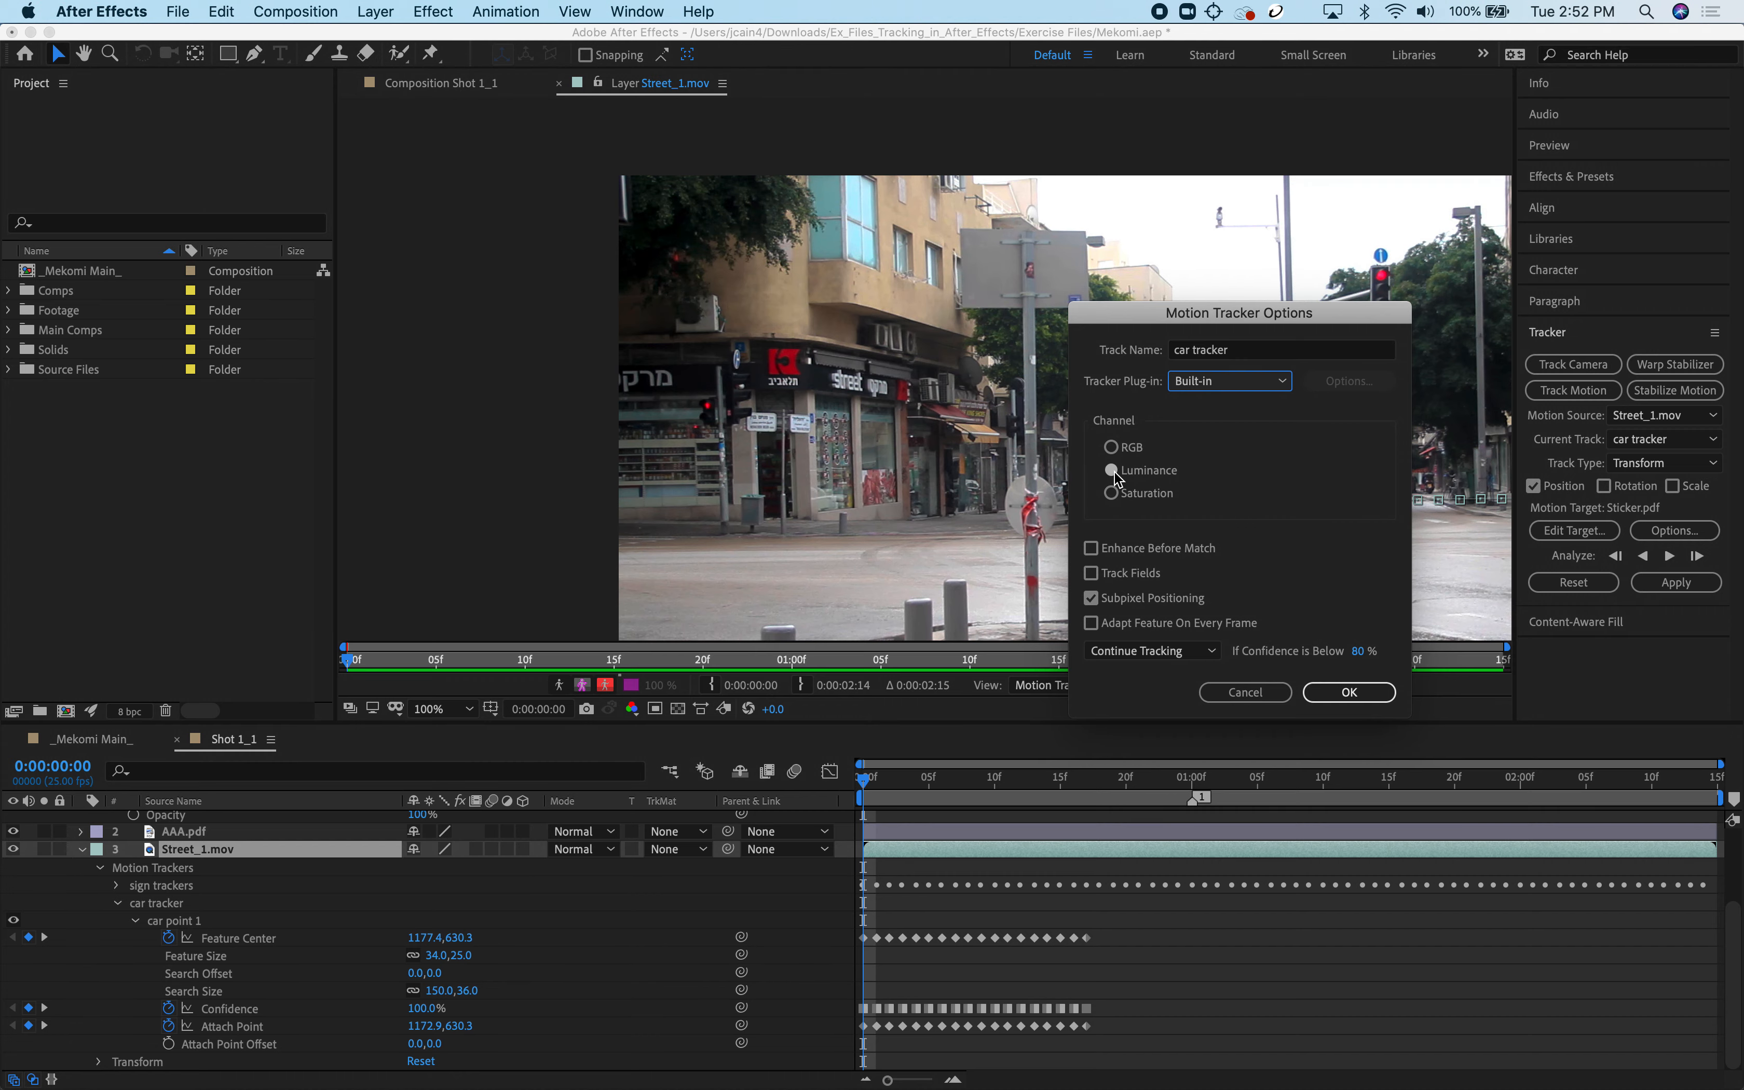
left_click(1125, 309)
left_click_drag(1125, 309, 722, 286)
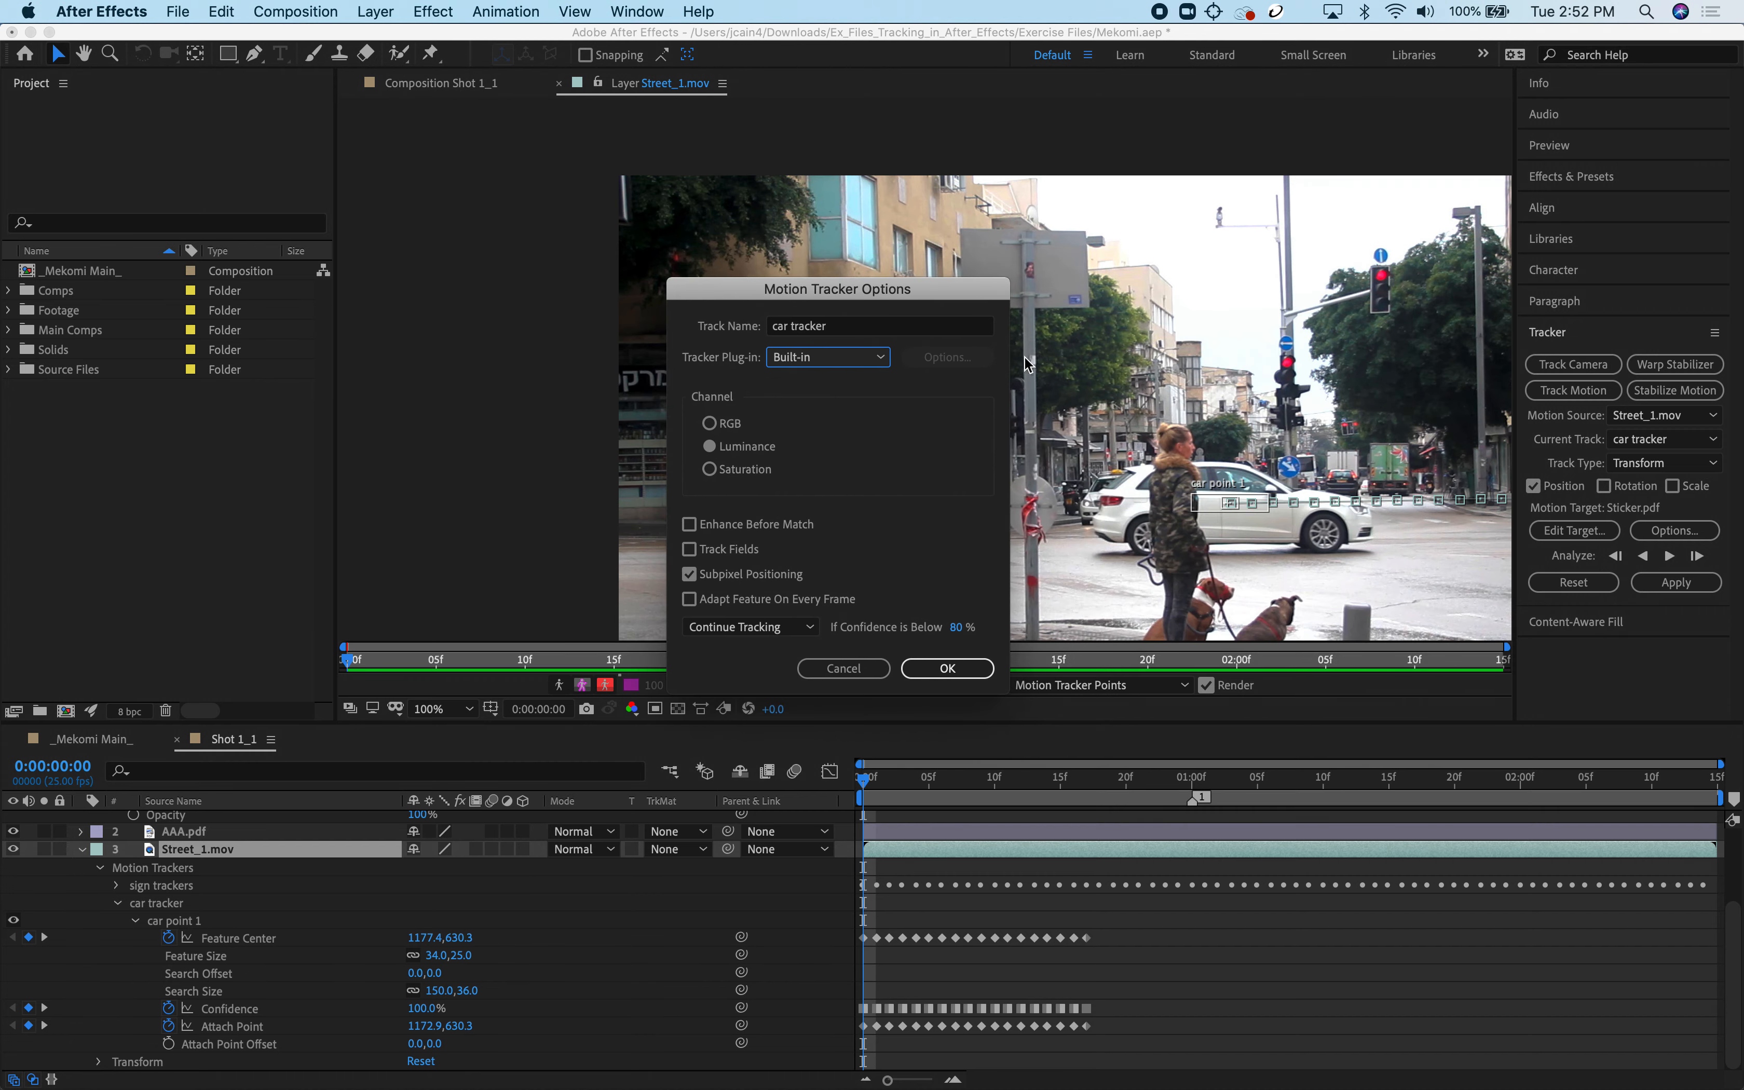
scroll(1201, 418, "up", 5)
scroll(1201, 417, "down", 6)
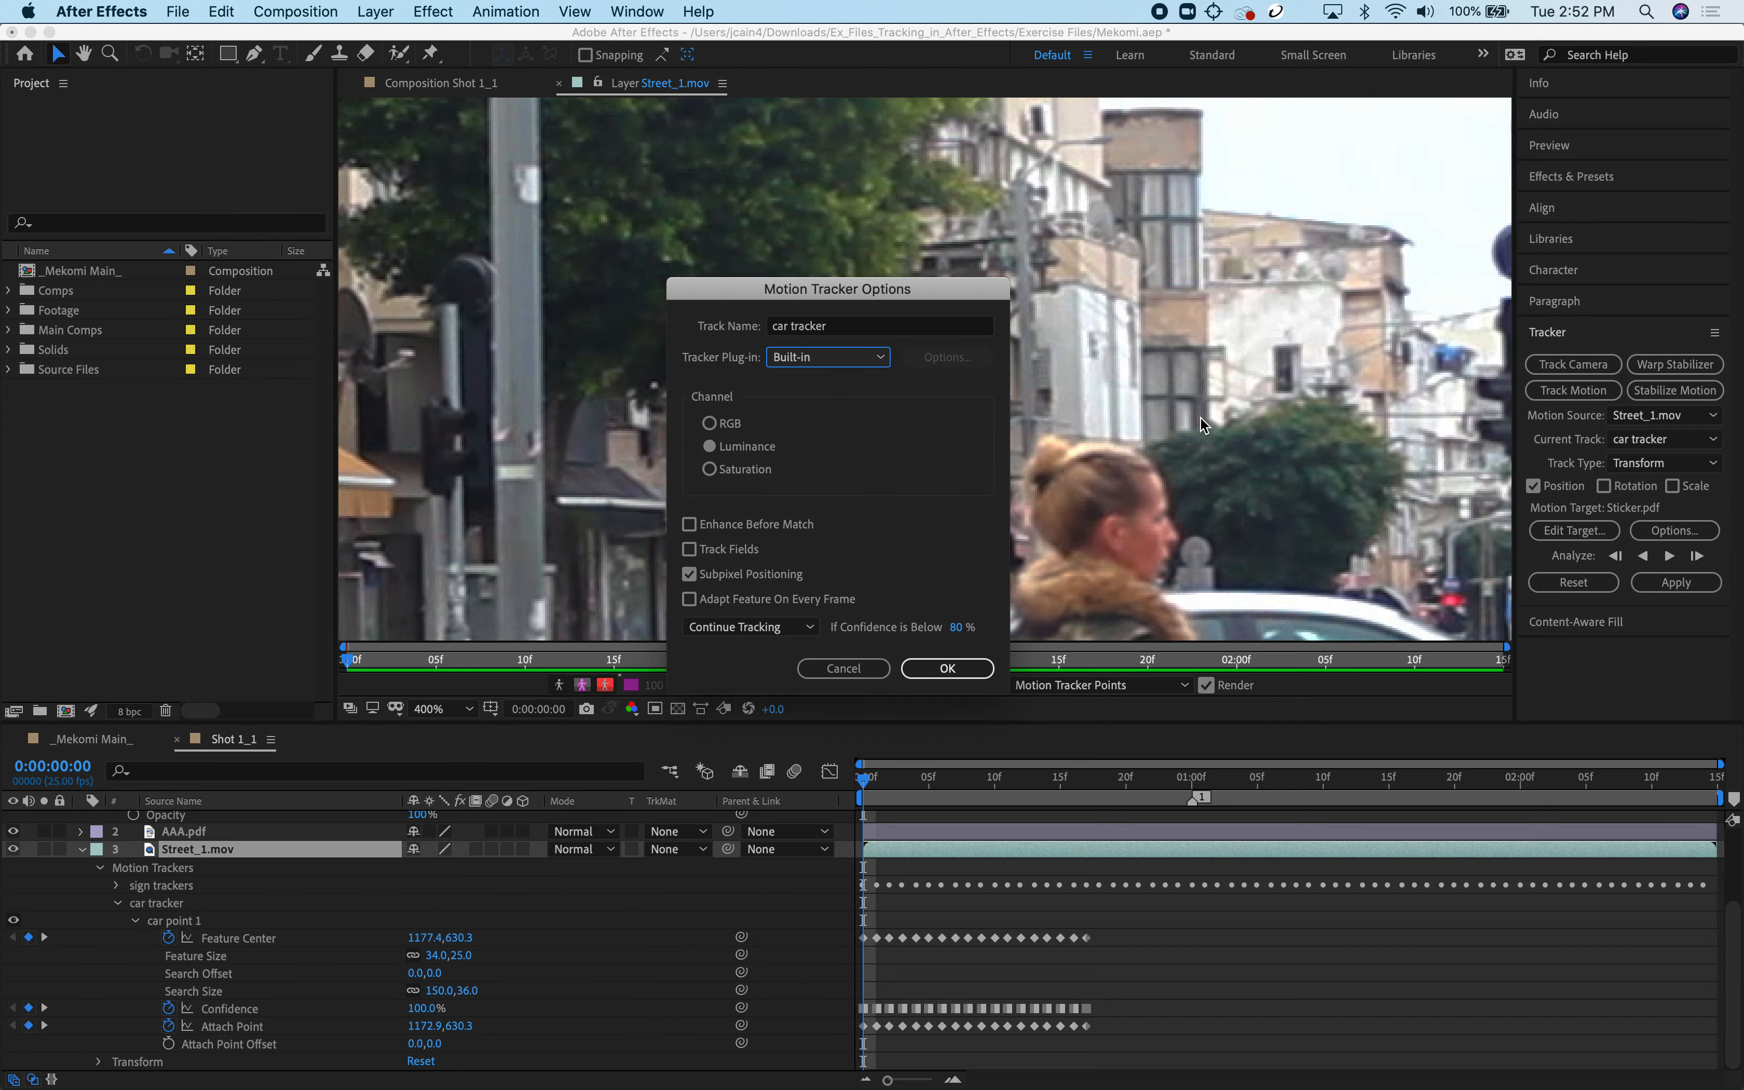
scroll(1217, 470, "up", 5)
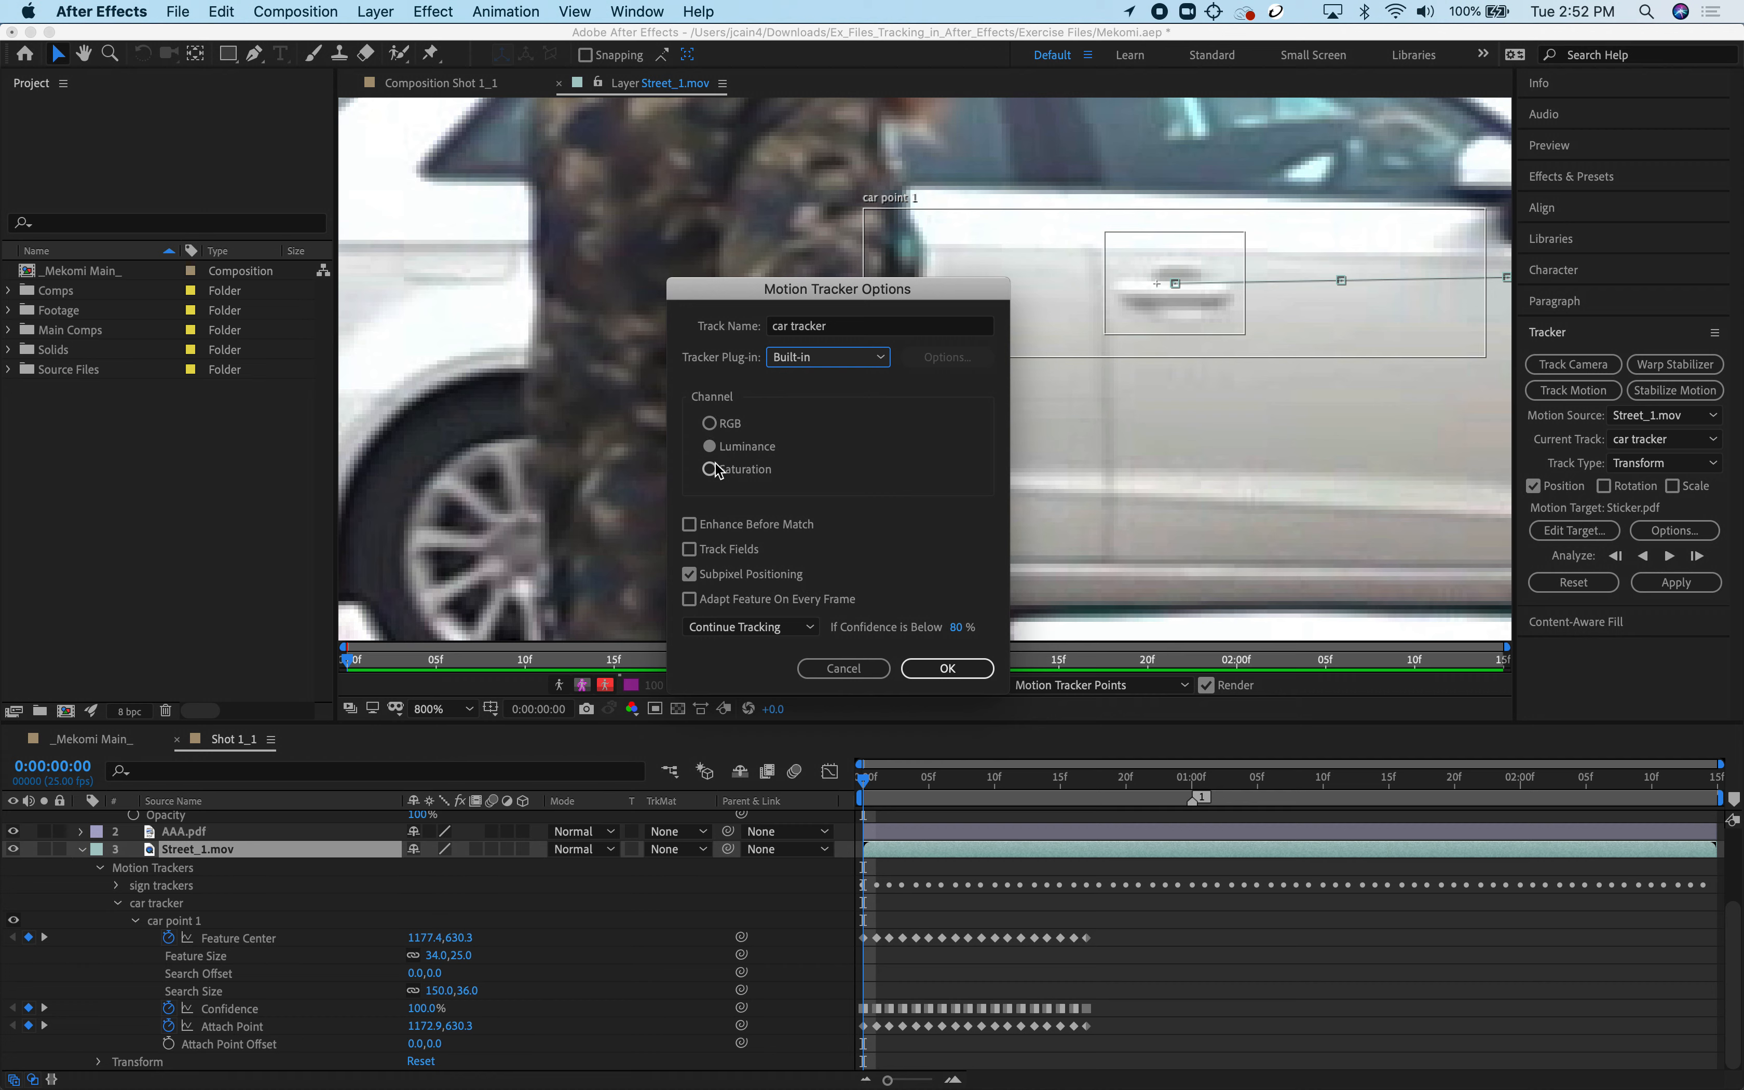
left_click(689, 526)
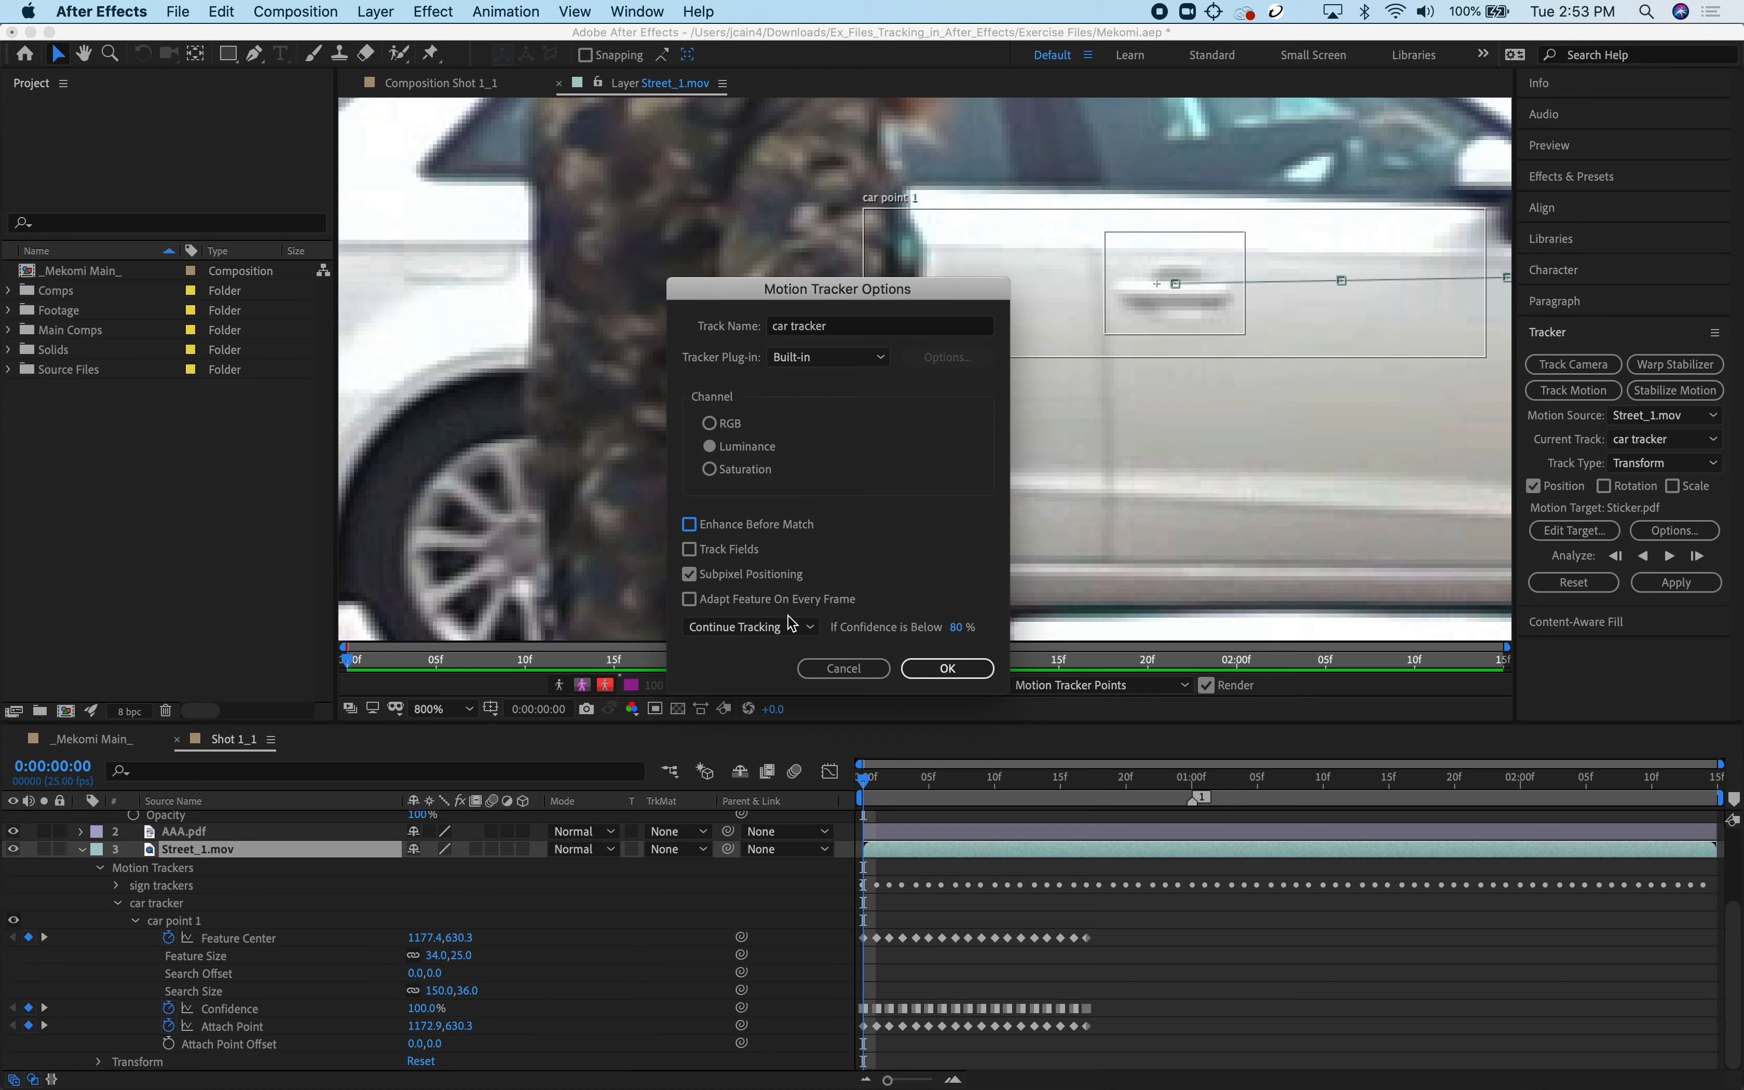
left_click(811, 628)
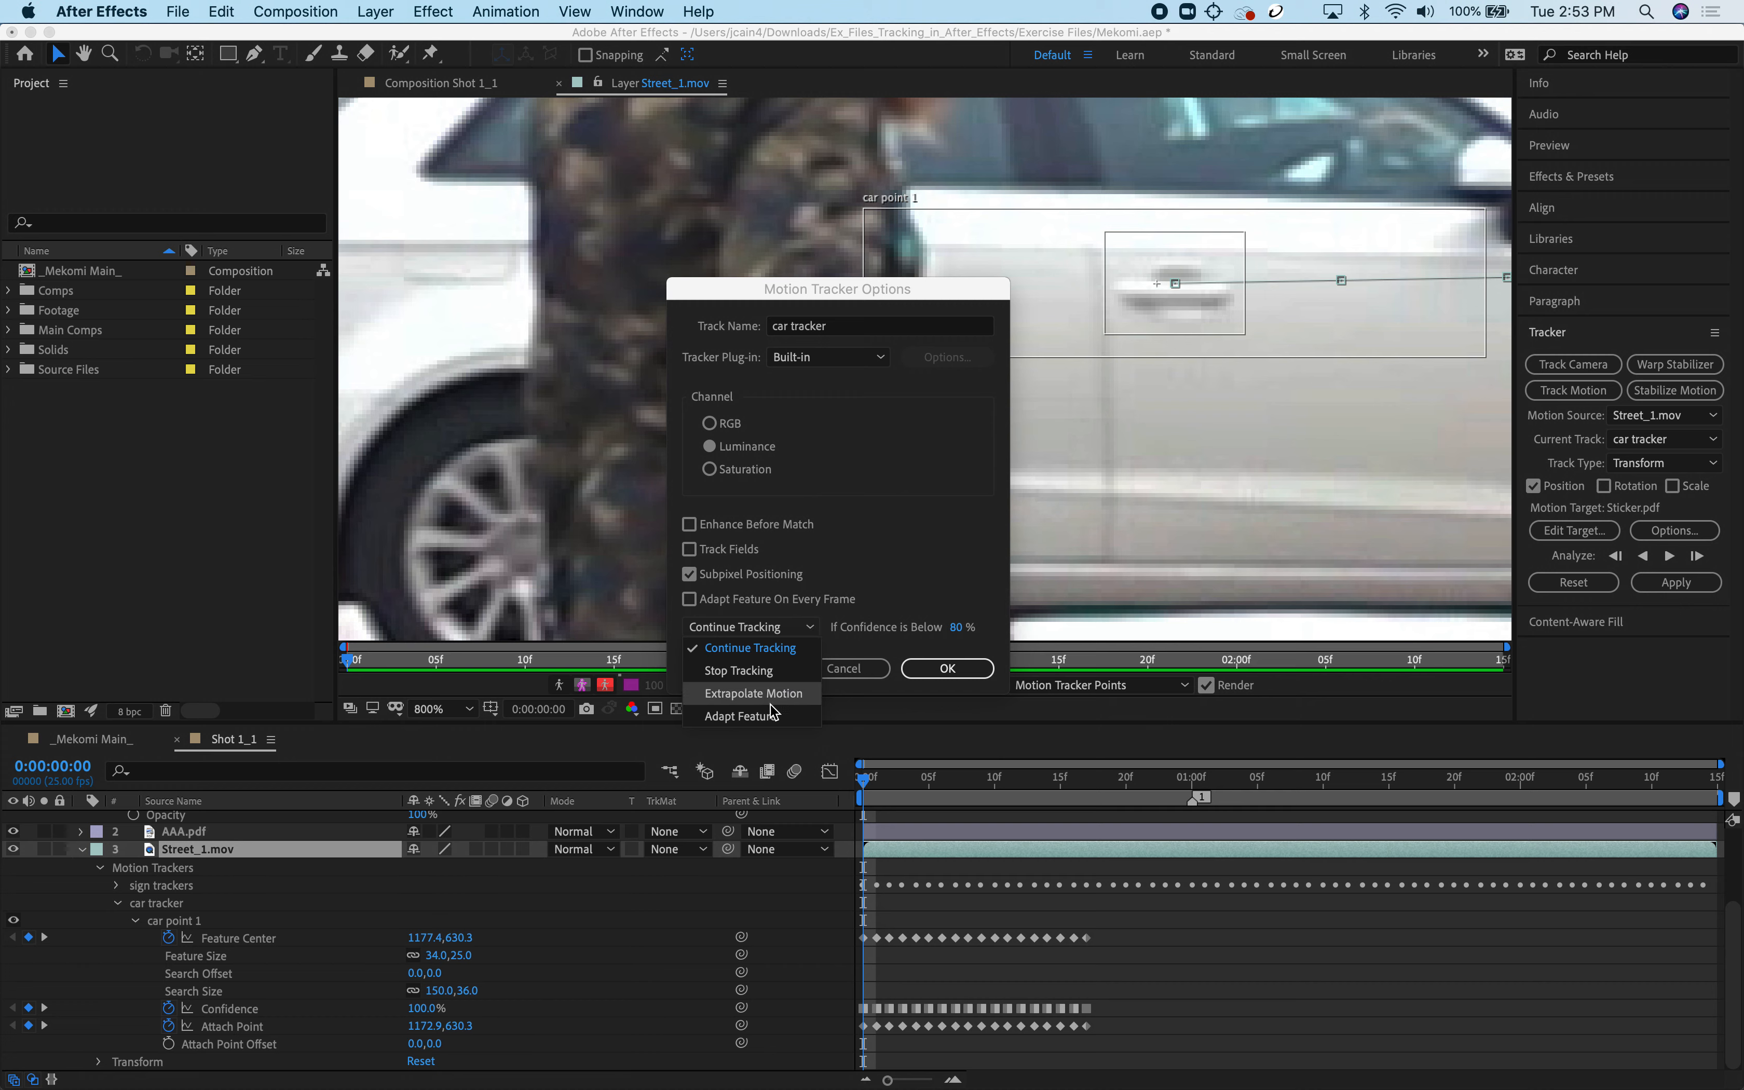
left_click(834, 631)
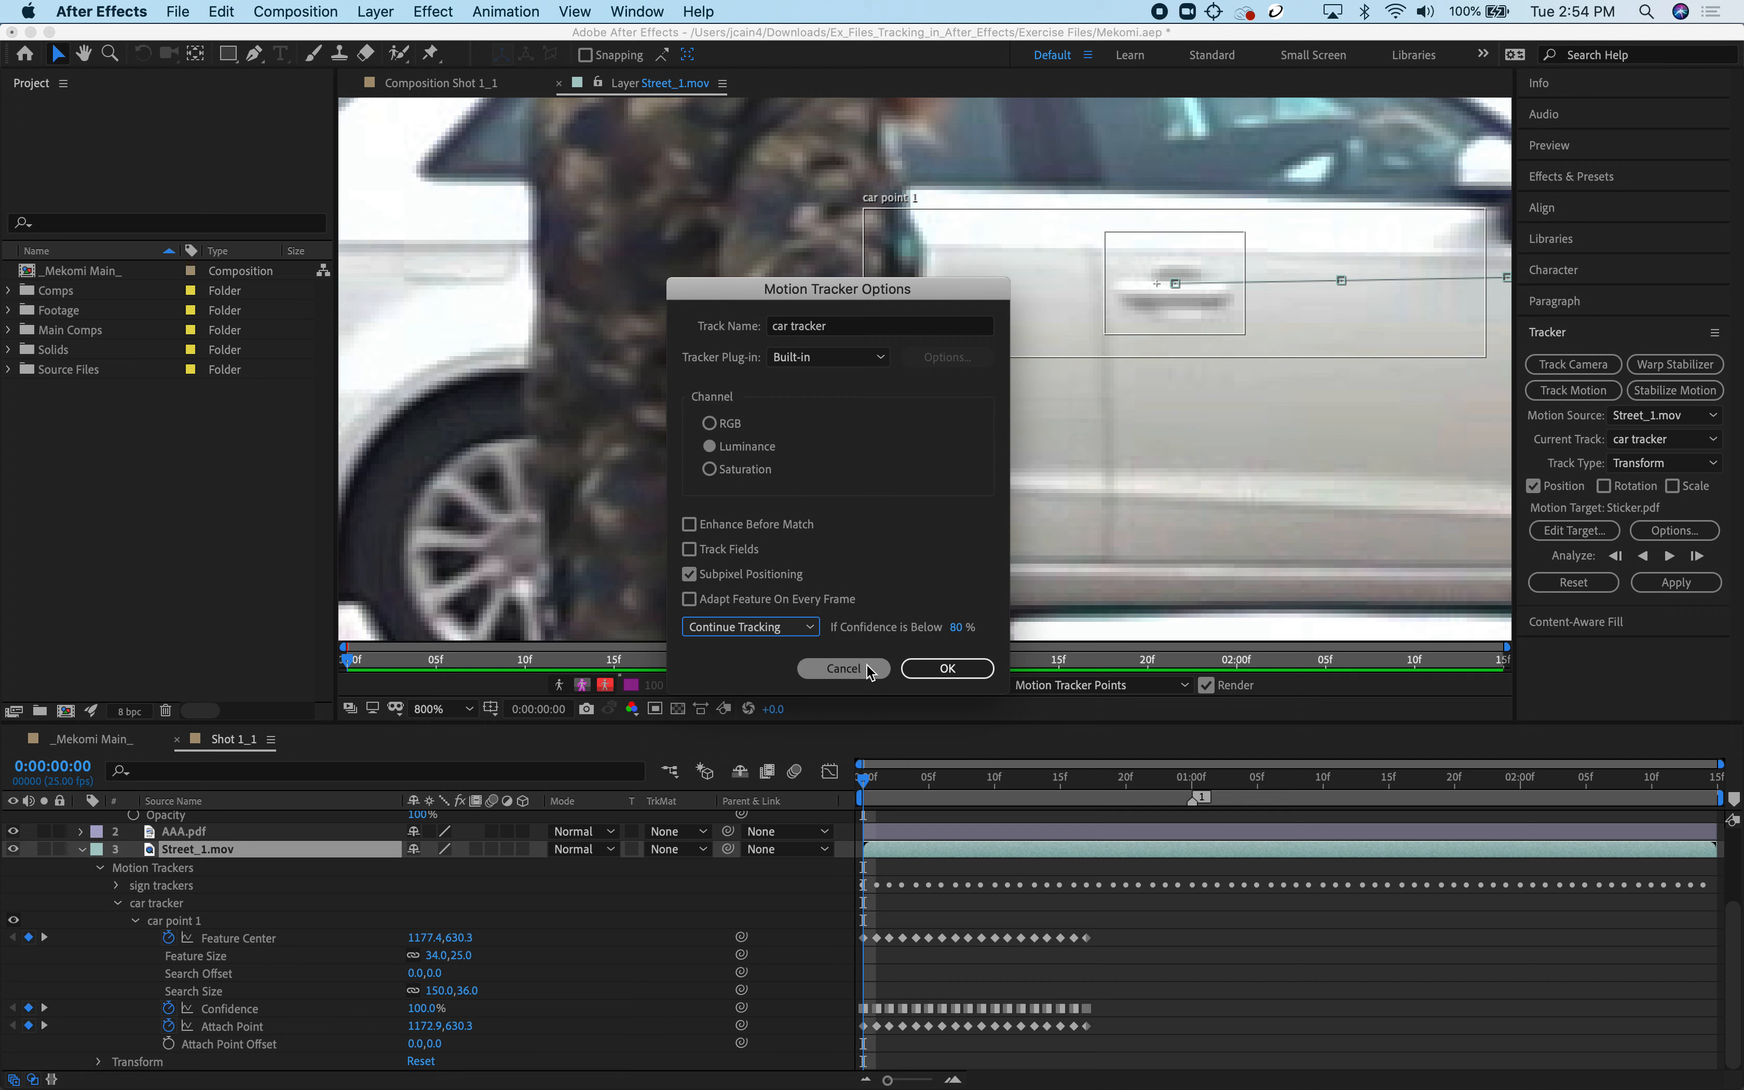
left_click(929, 675)
Scrub from the first frame to the last car point 1 keyframe at 0:00:00:17 and back to examine the track.
mouse_move(866, 783)
left_mouse_down()
mouse_move(1081, 800)
mouse_move(864, 793)
left_mouse_up()
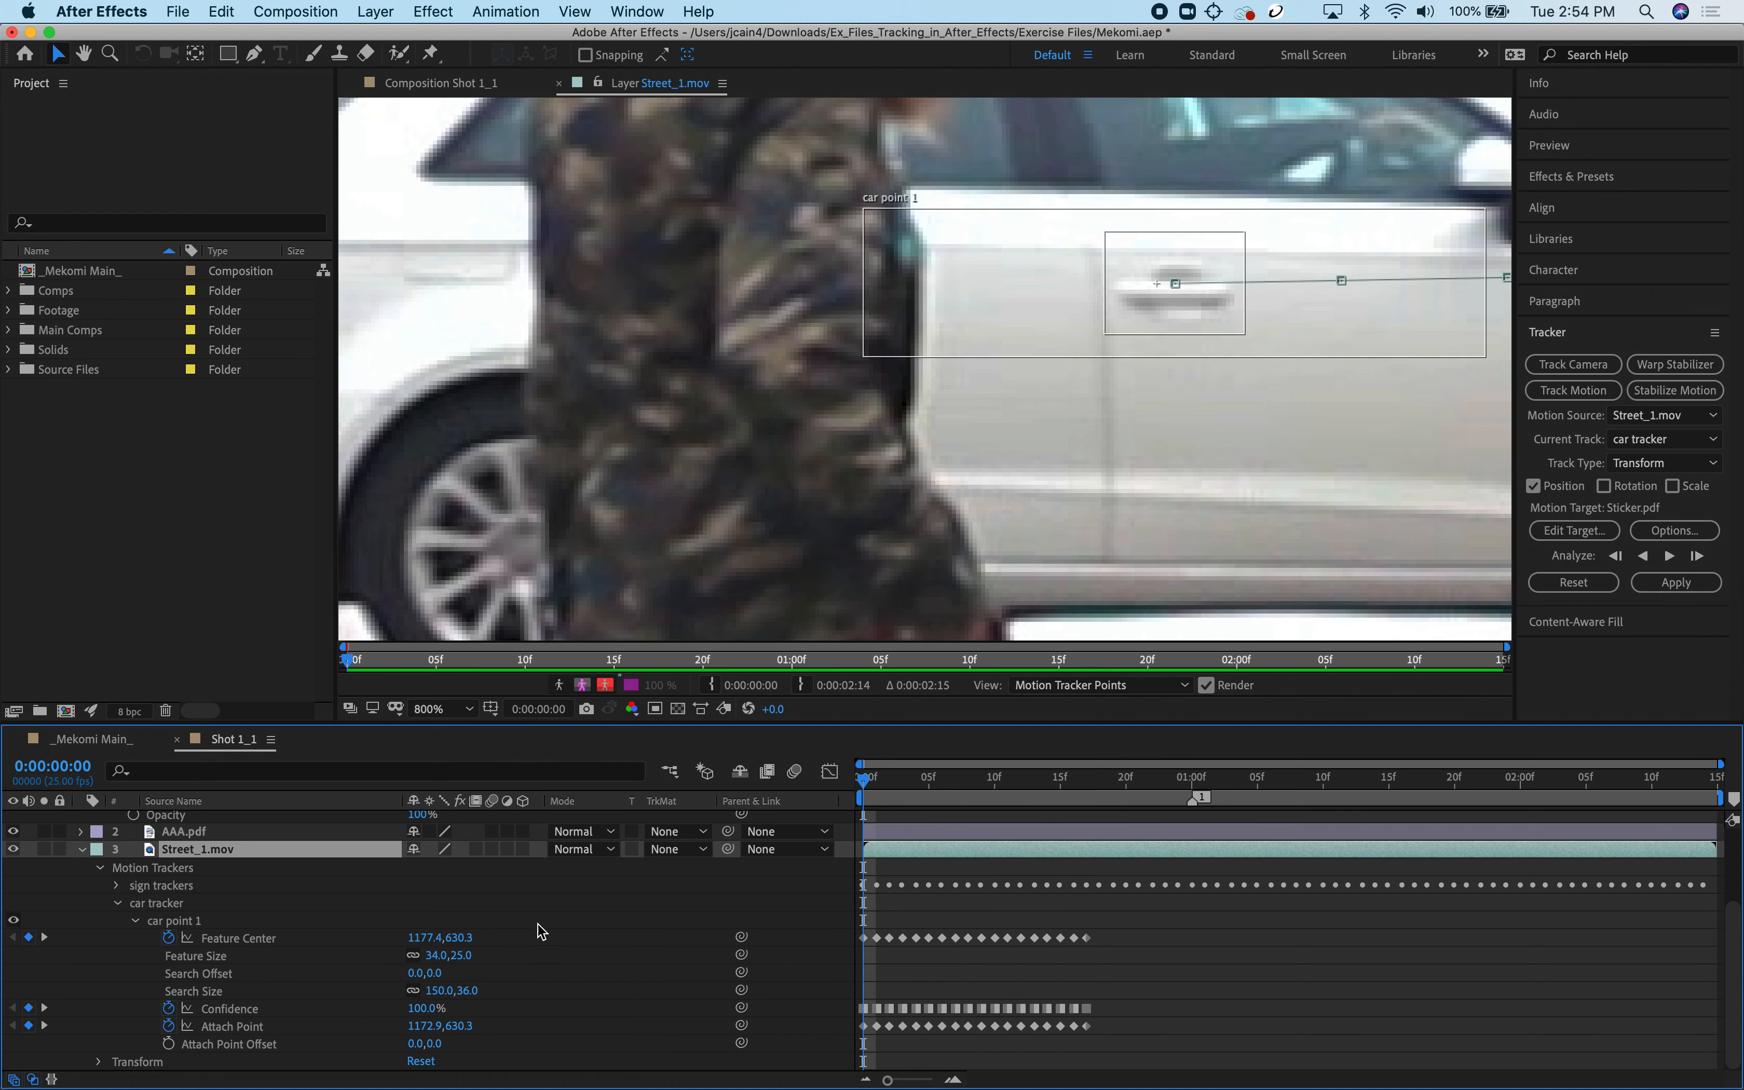
left_click_drag(865, 775, 1092, 797)
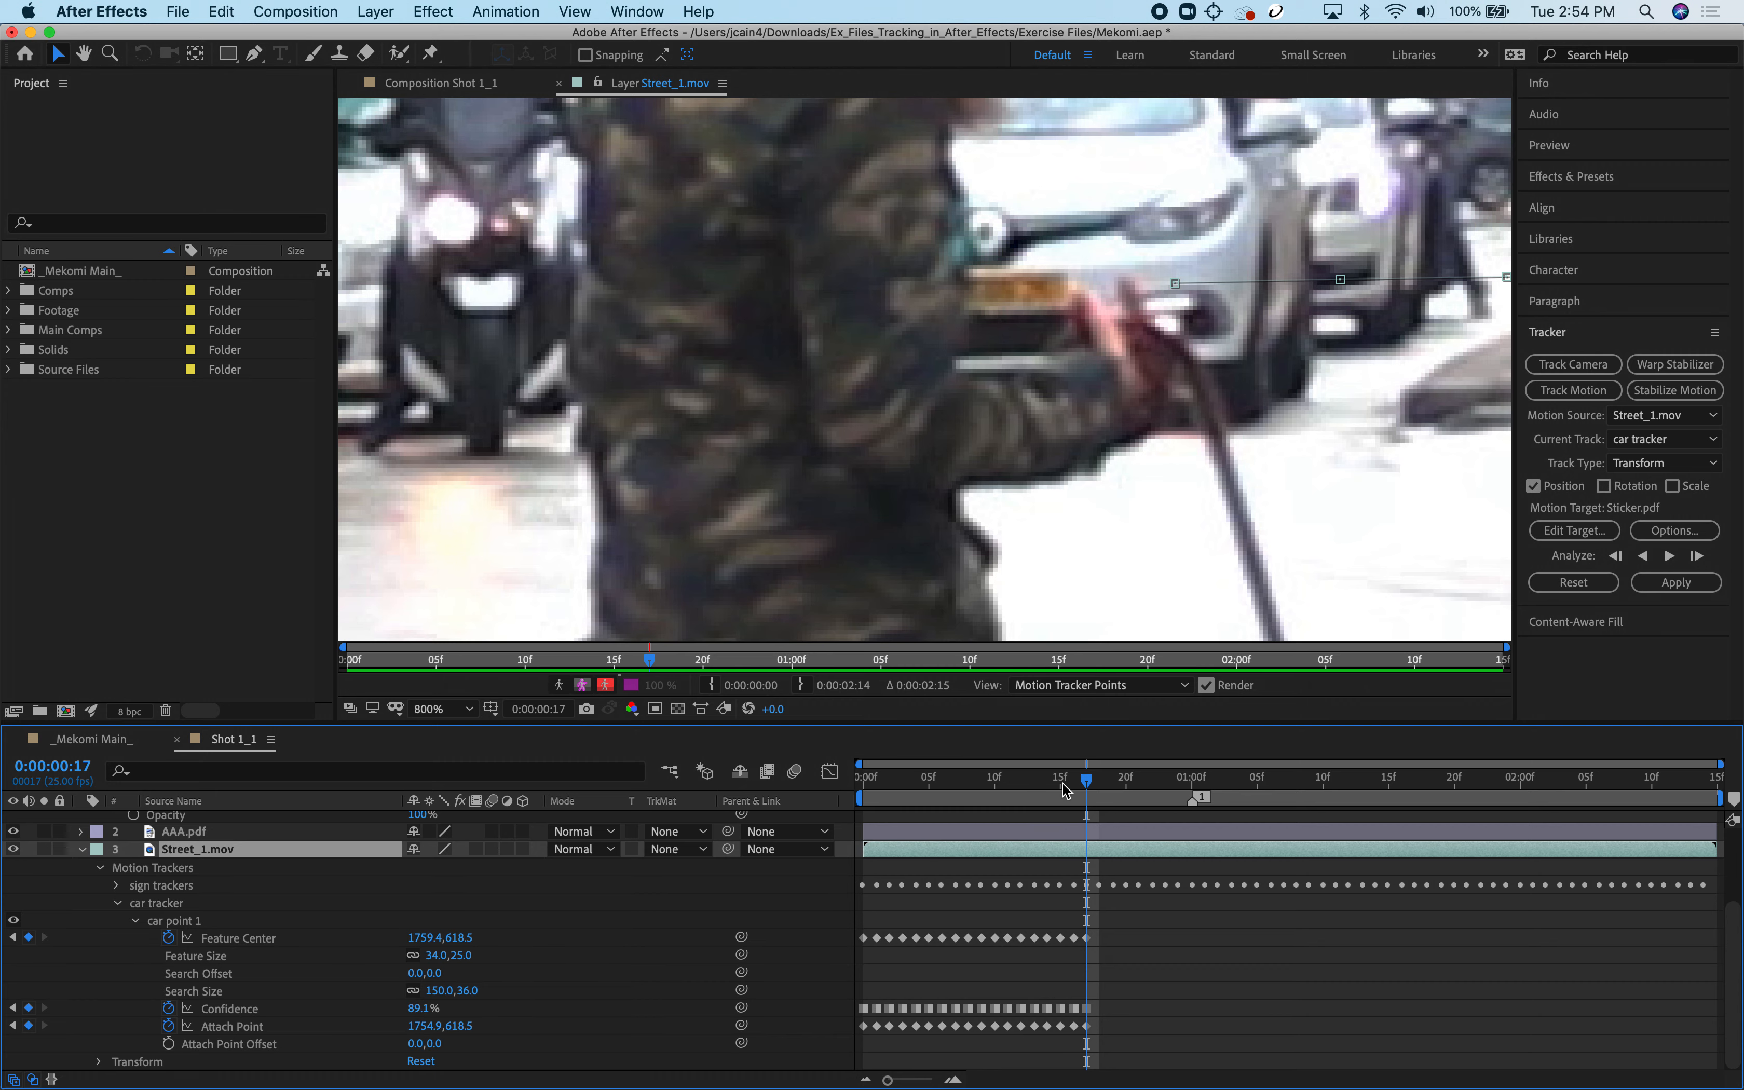
left_click_drag(1087, 776, 826, 786)
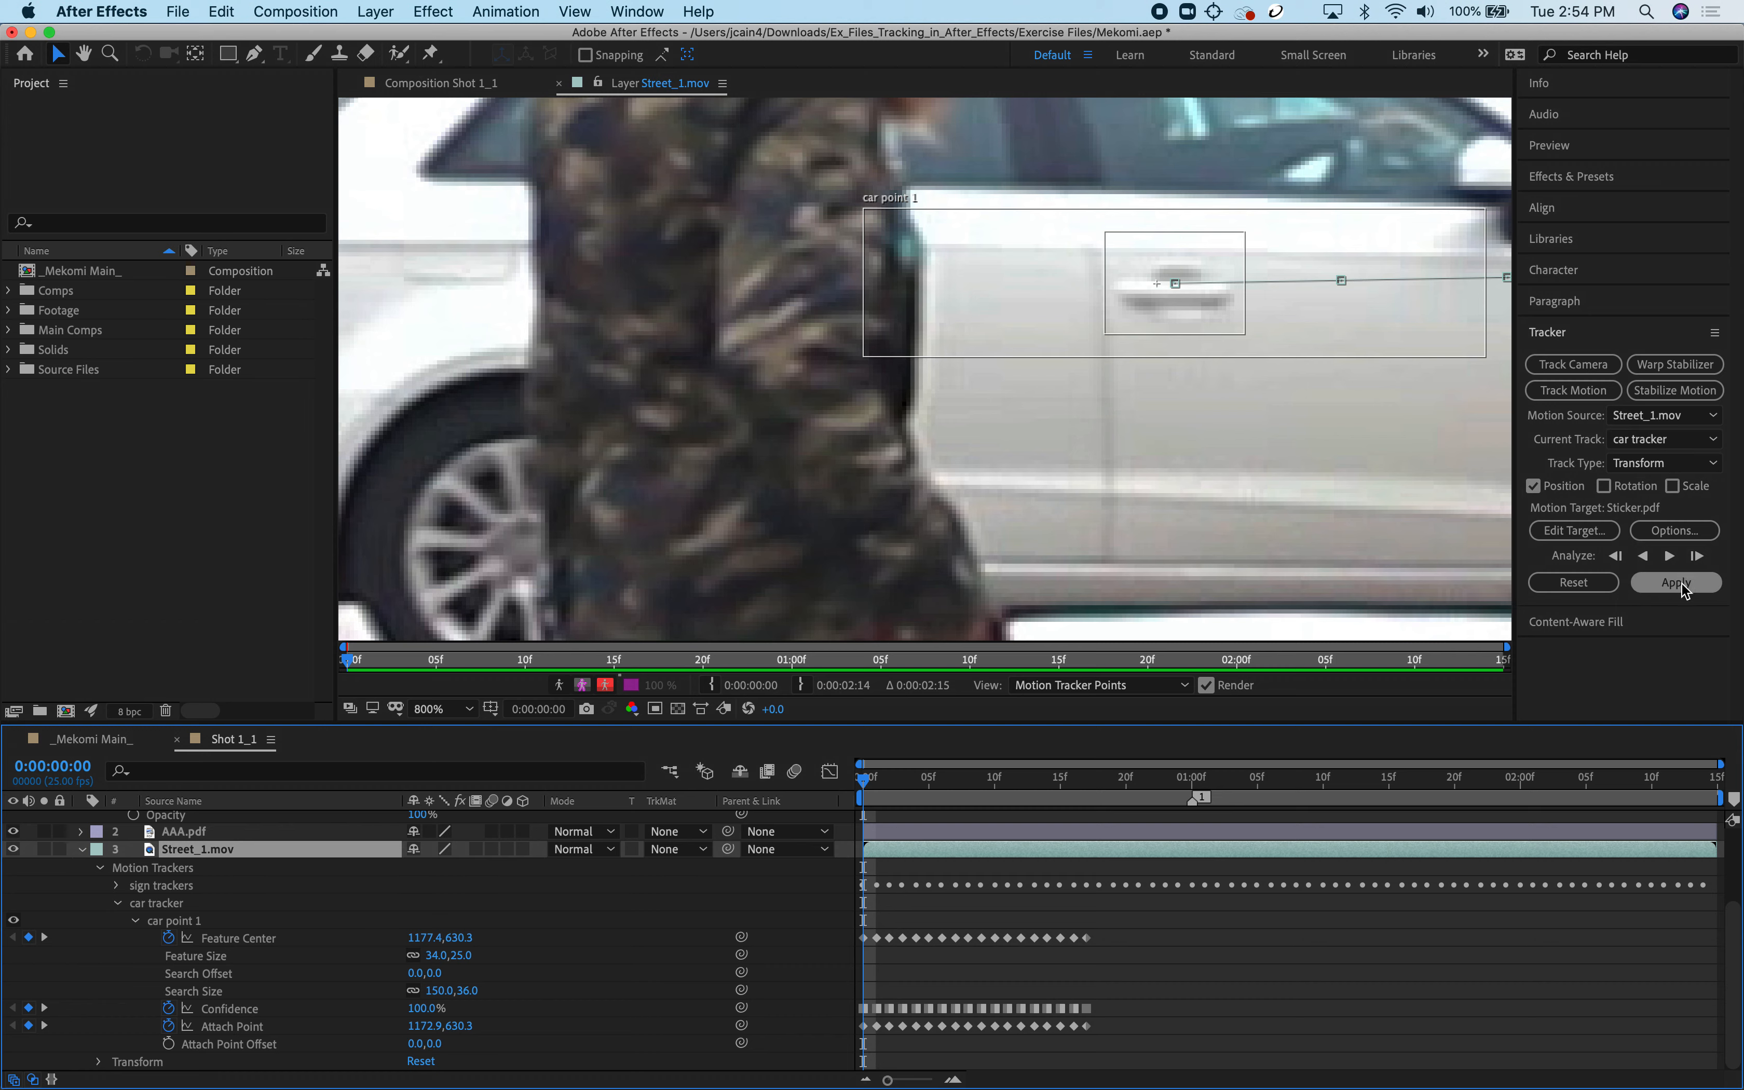
Examine the car tracker's confidence threshold and its choices for low confidence, keeping Continue Tracking below 80%.
left_click(1674, 530)
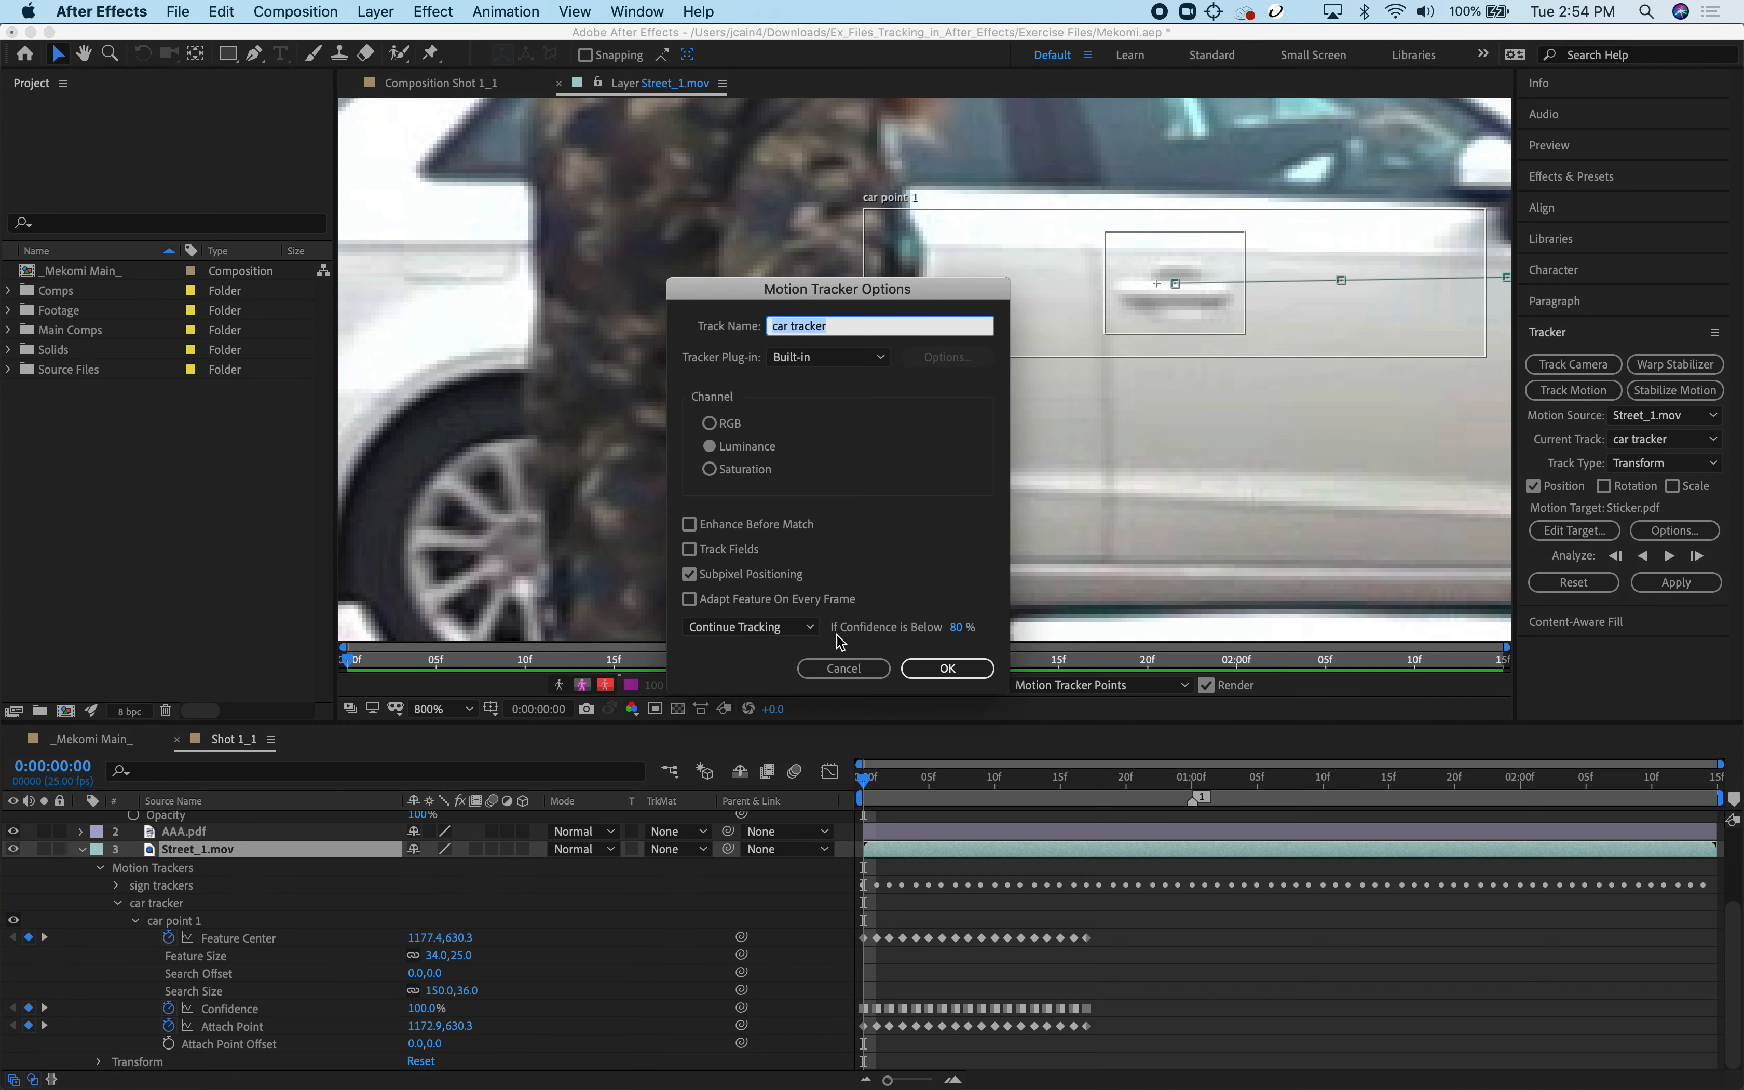
left_click(810, 629)
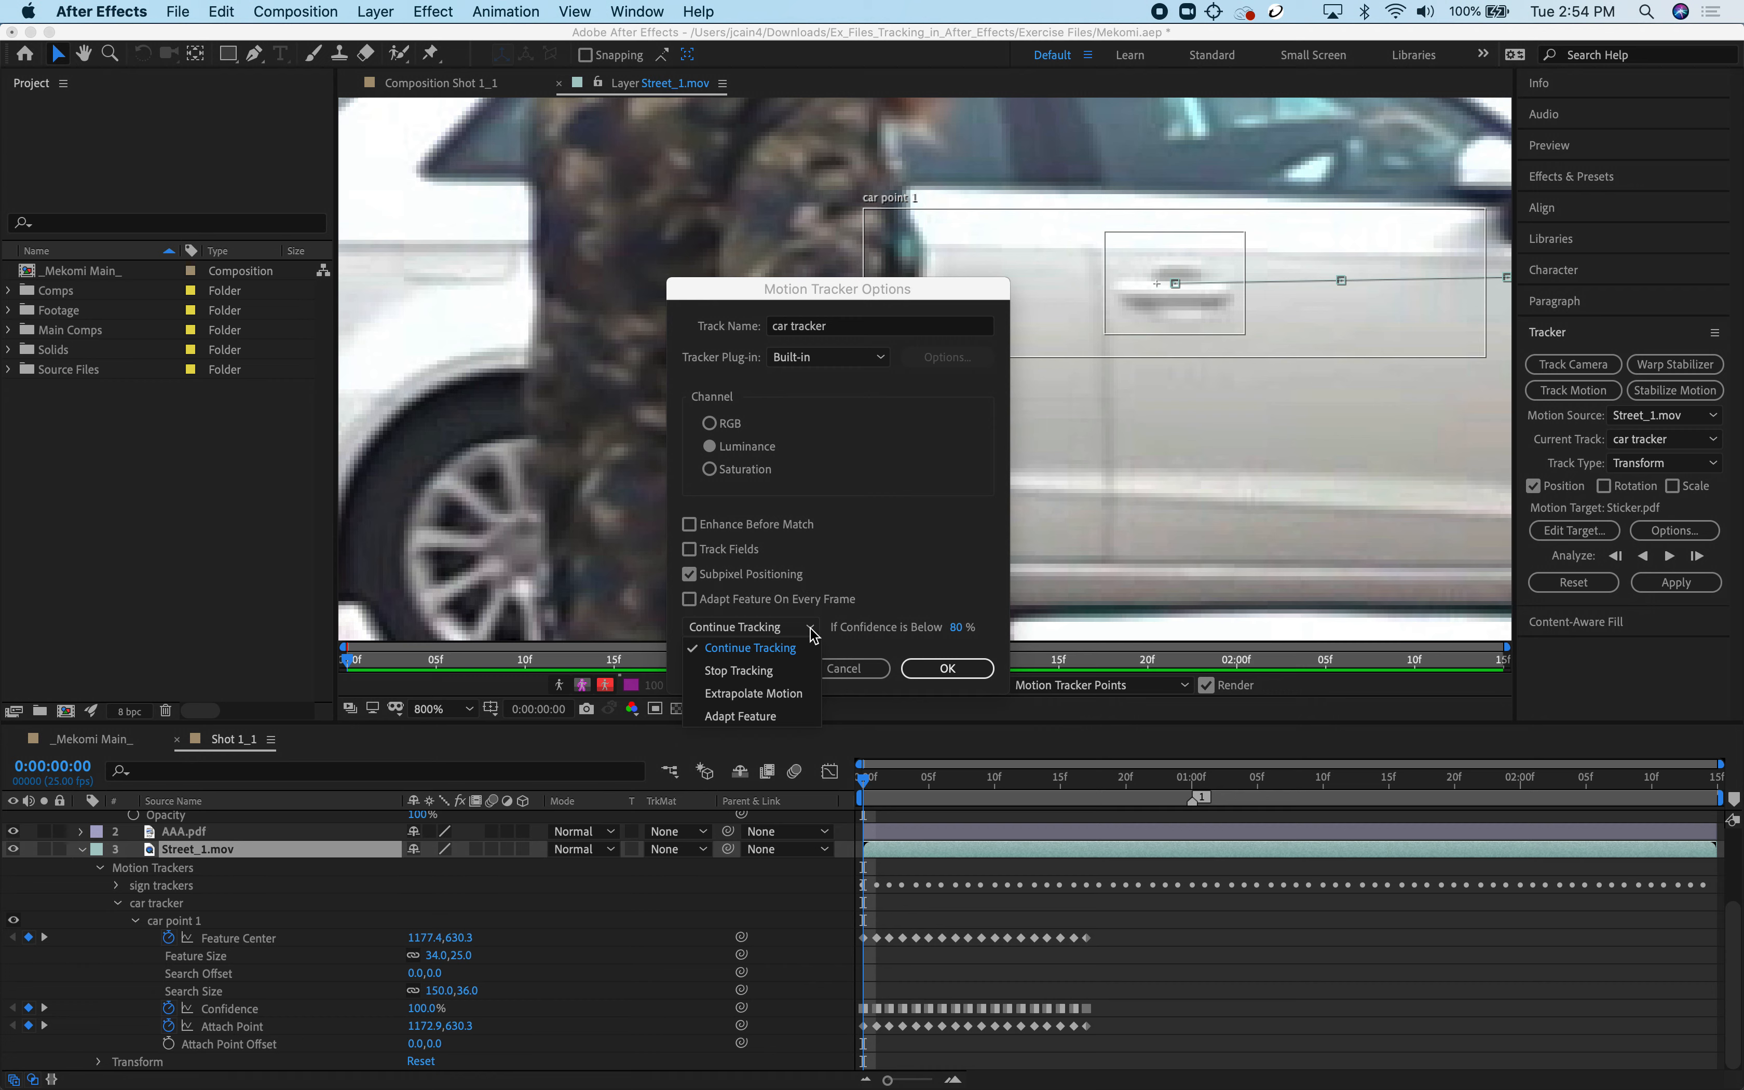
left_click(959, 626)
mouse_move(959, 627)
left_mouse_down()
mouse_move(942, 629)
mouse_move(964, 633)
left_mouse_up()
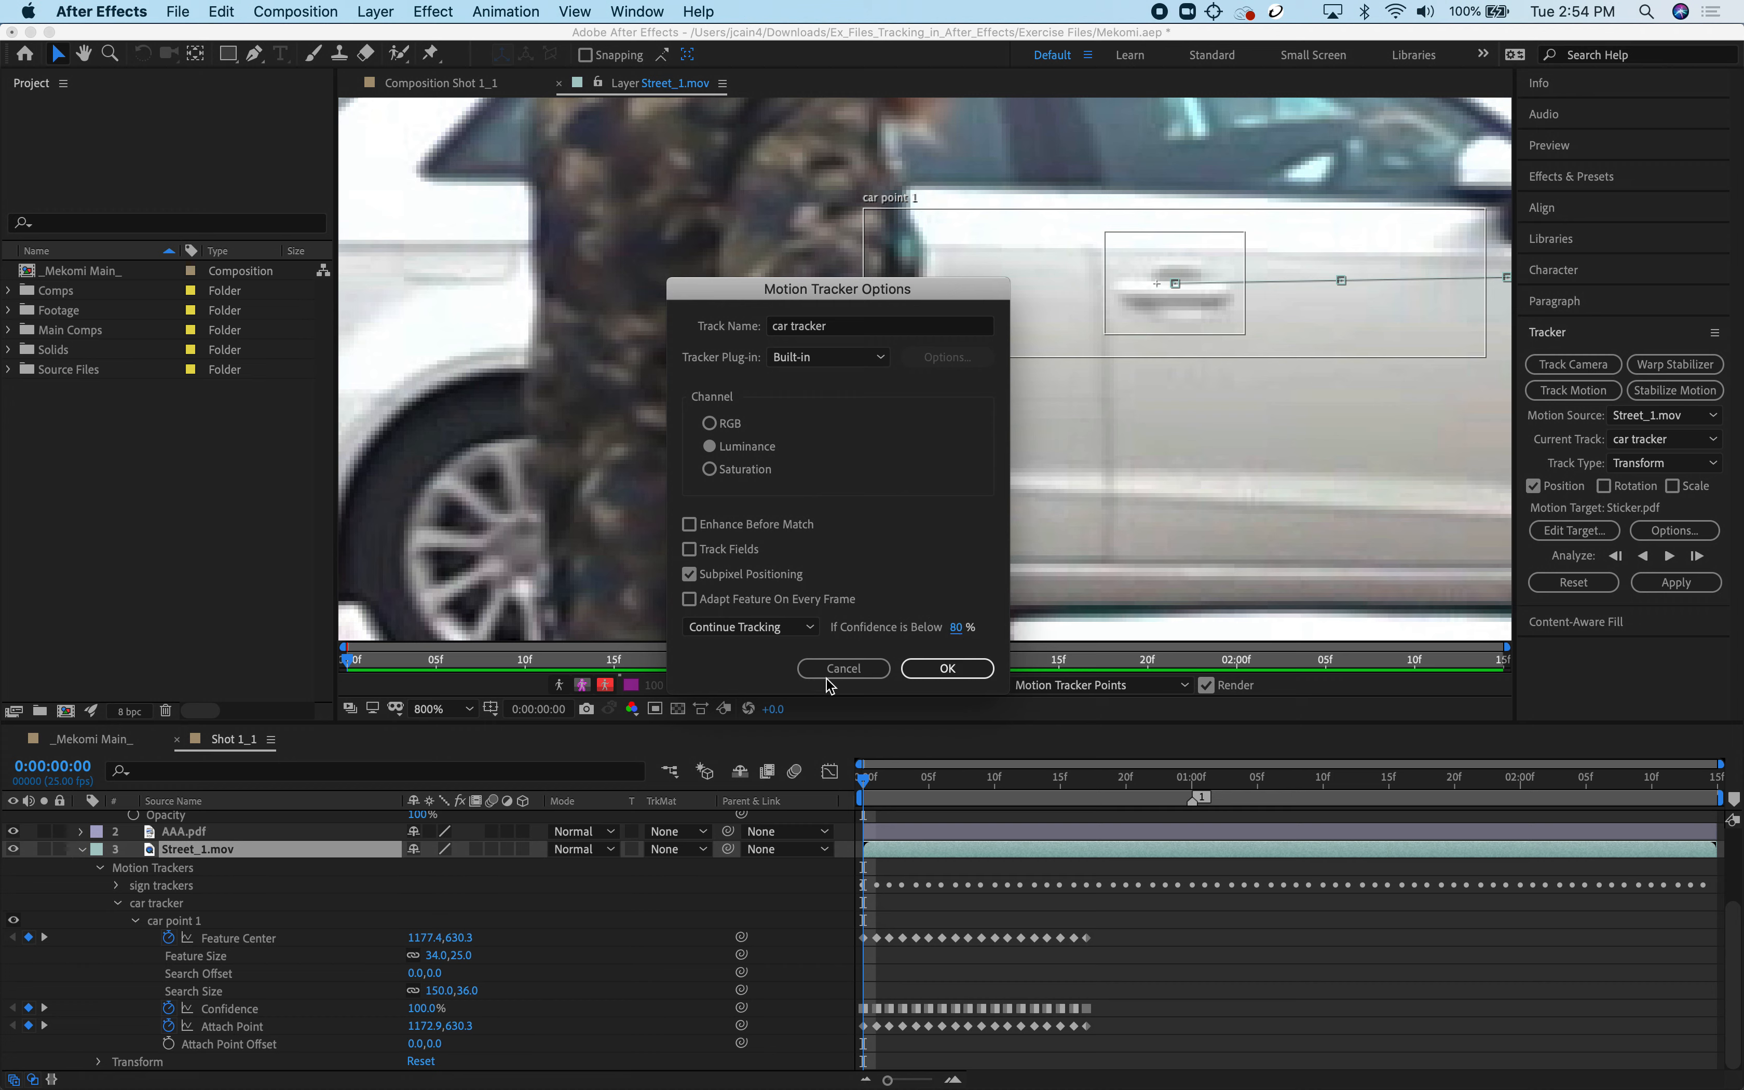
left_click(811, 628)
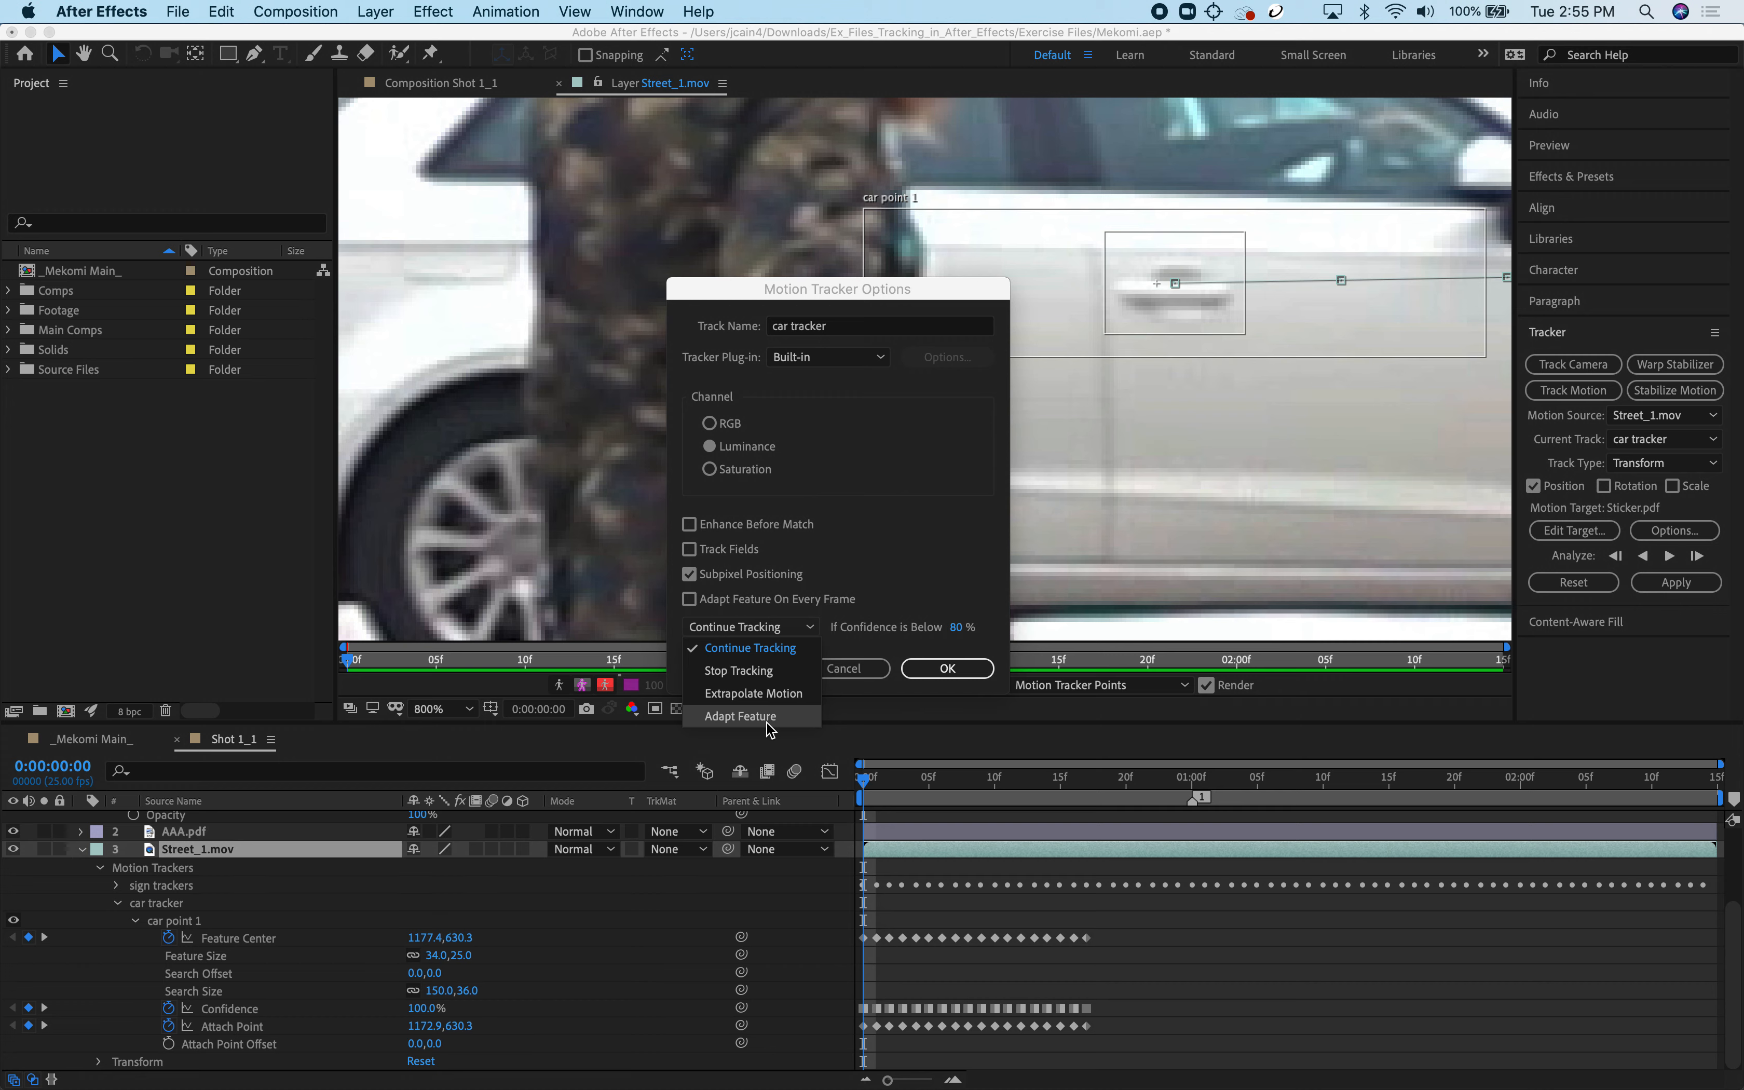
left_click(922, 506)
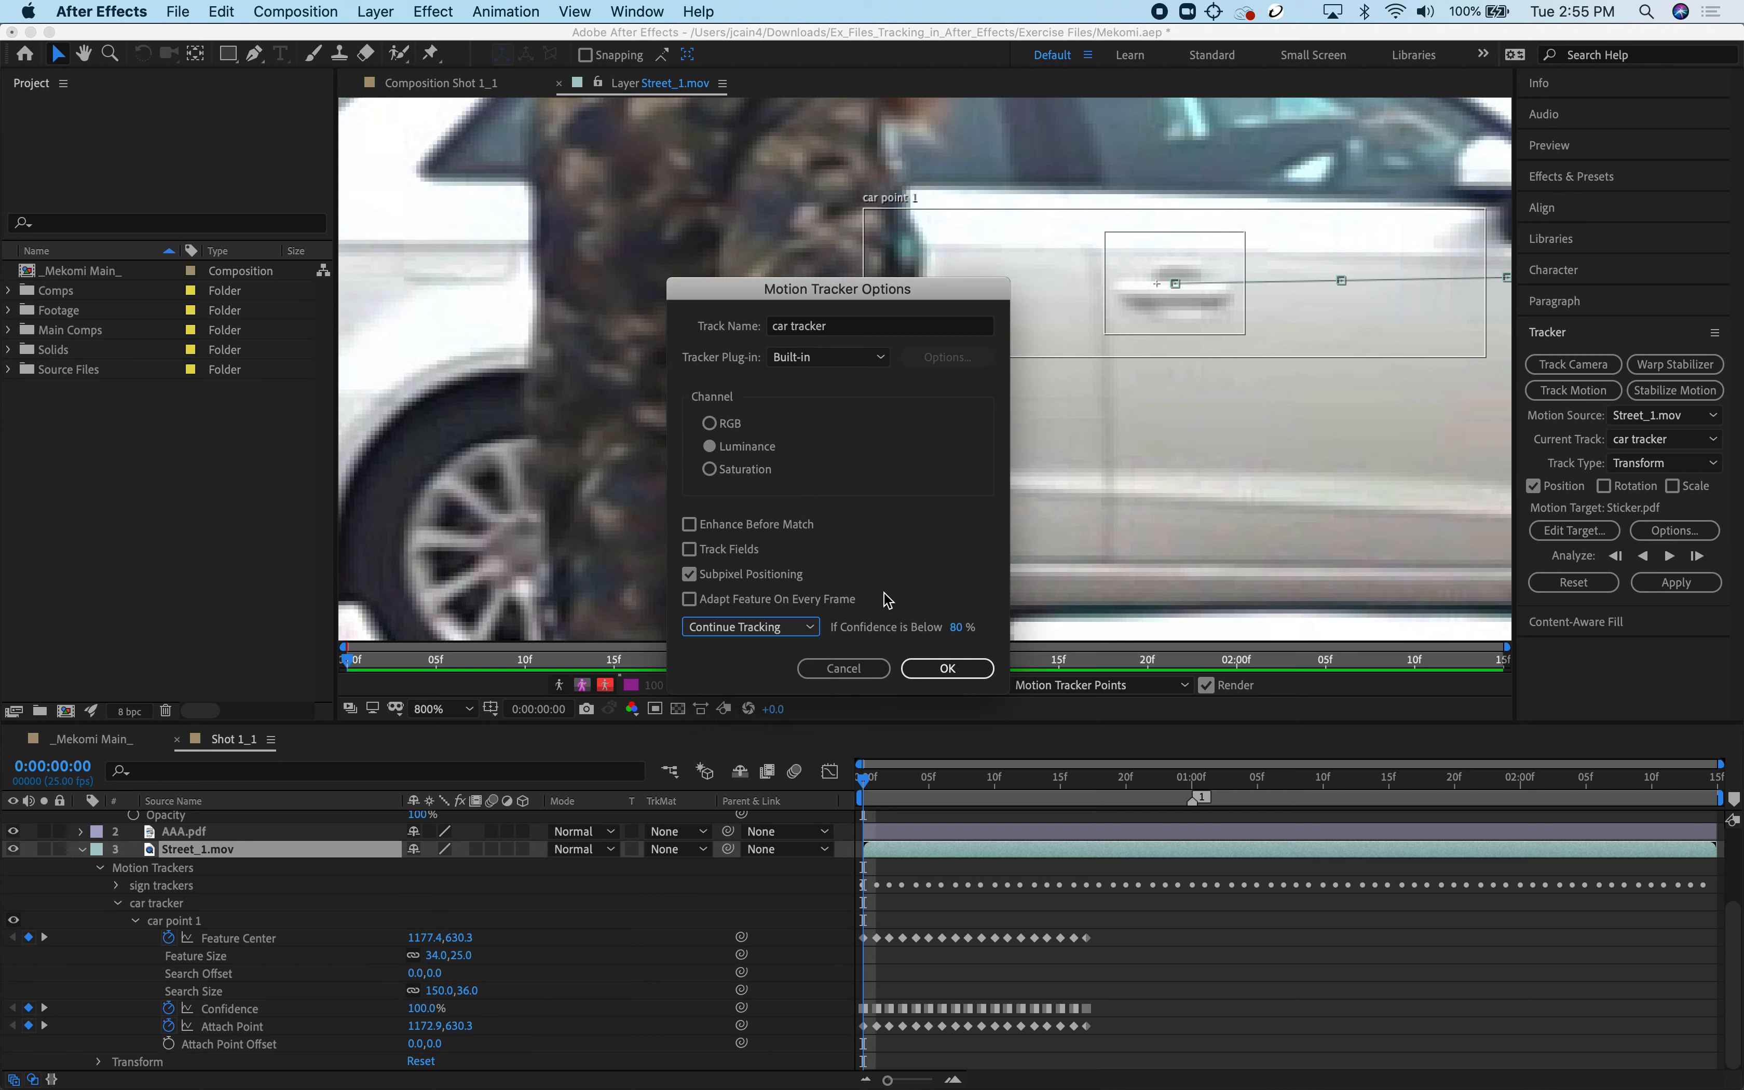
left_click(949, 669)
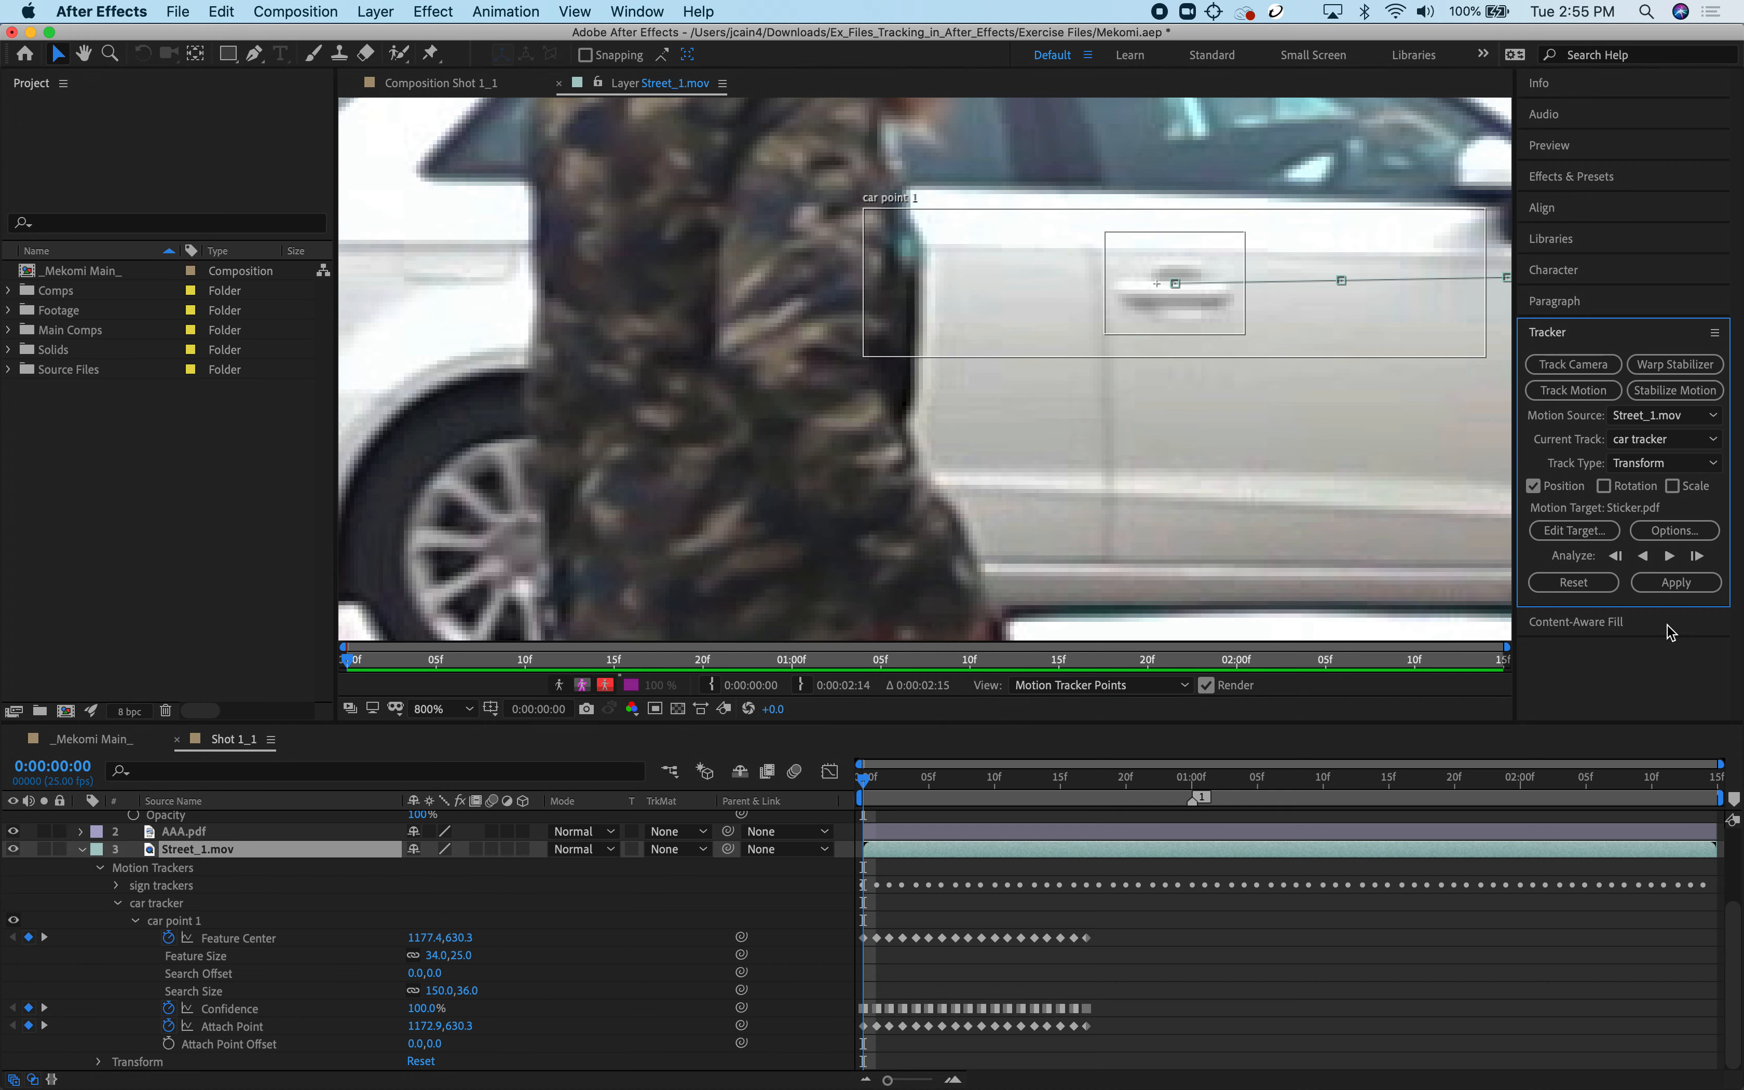
Confirm Sticker.pdf as the motion target and apply the car tracker's motion to it in X and Y.
scroll(1227, 492, "down", 2)
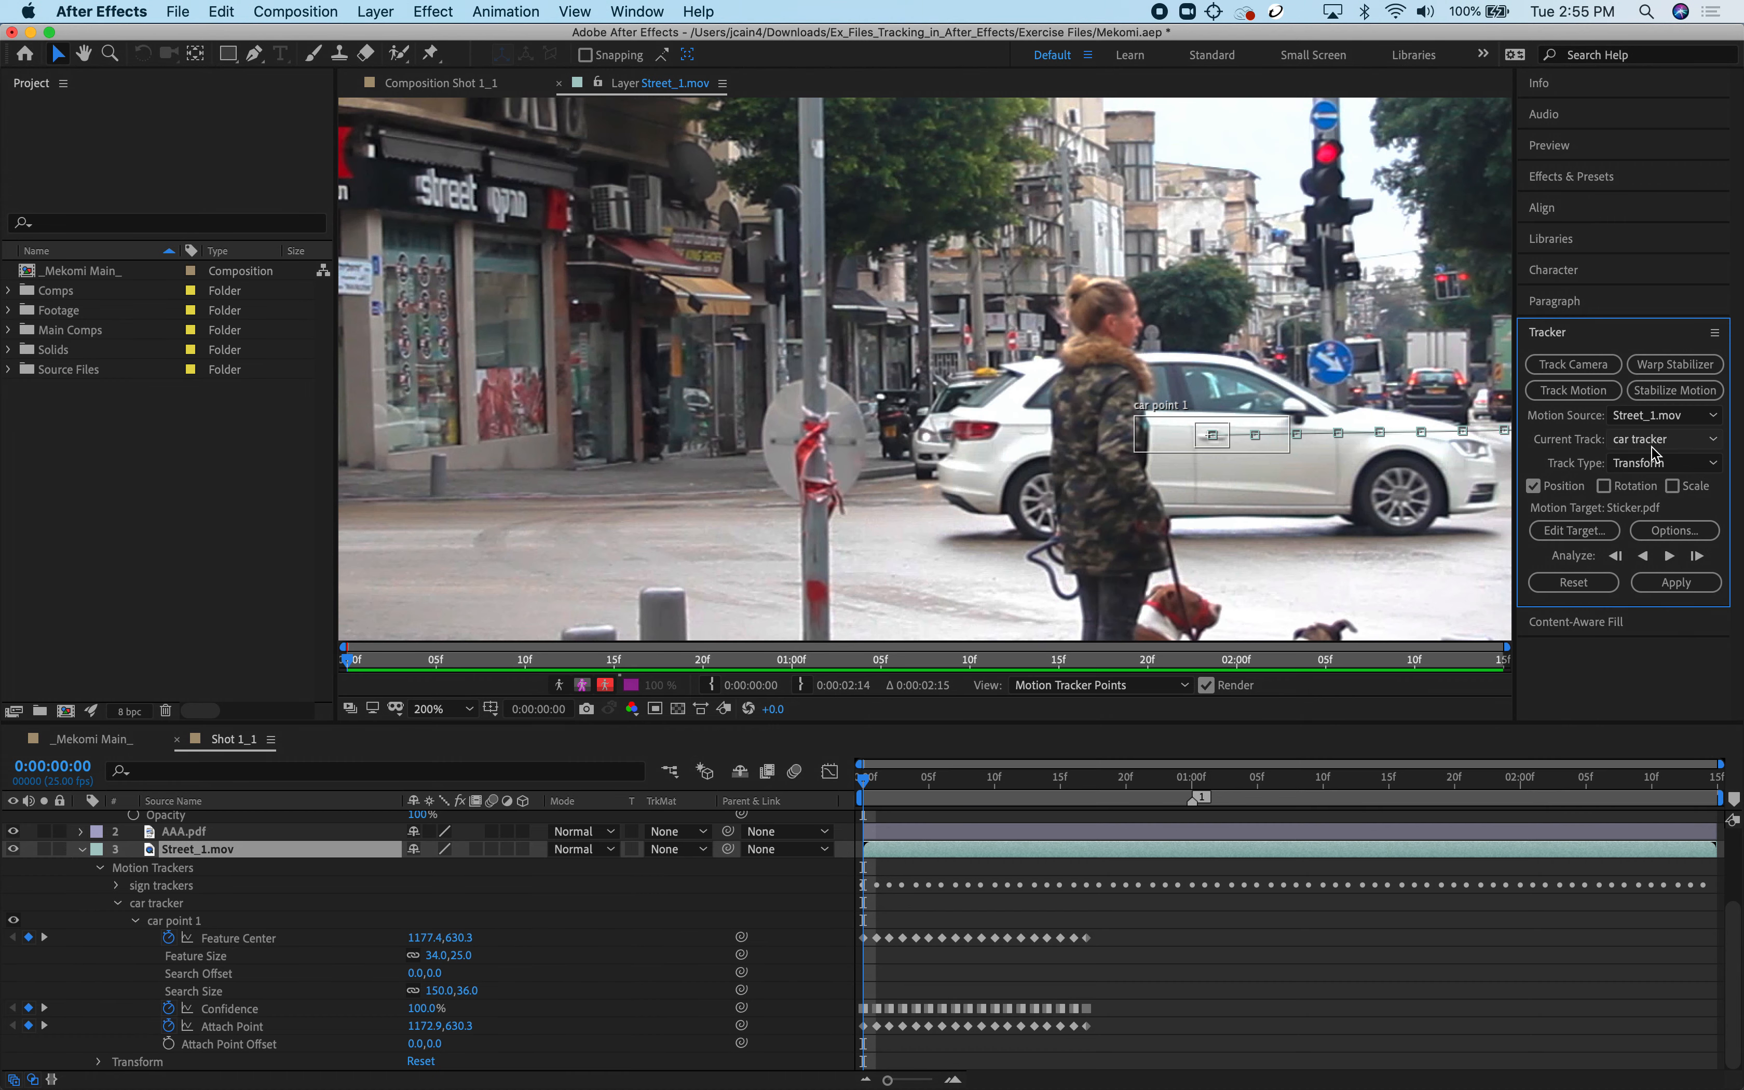
left_click(1591, 532)
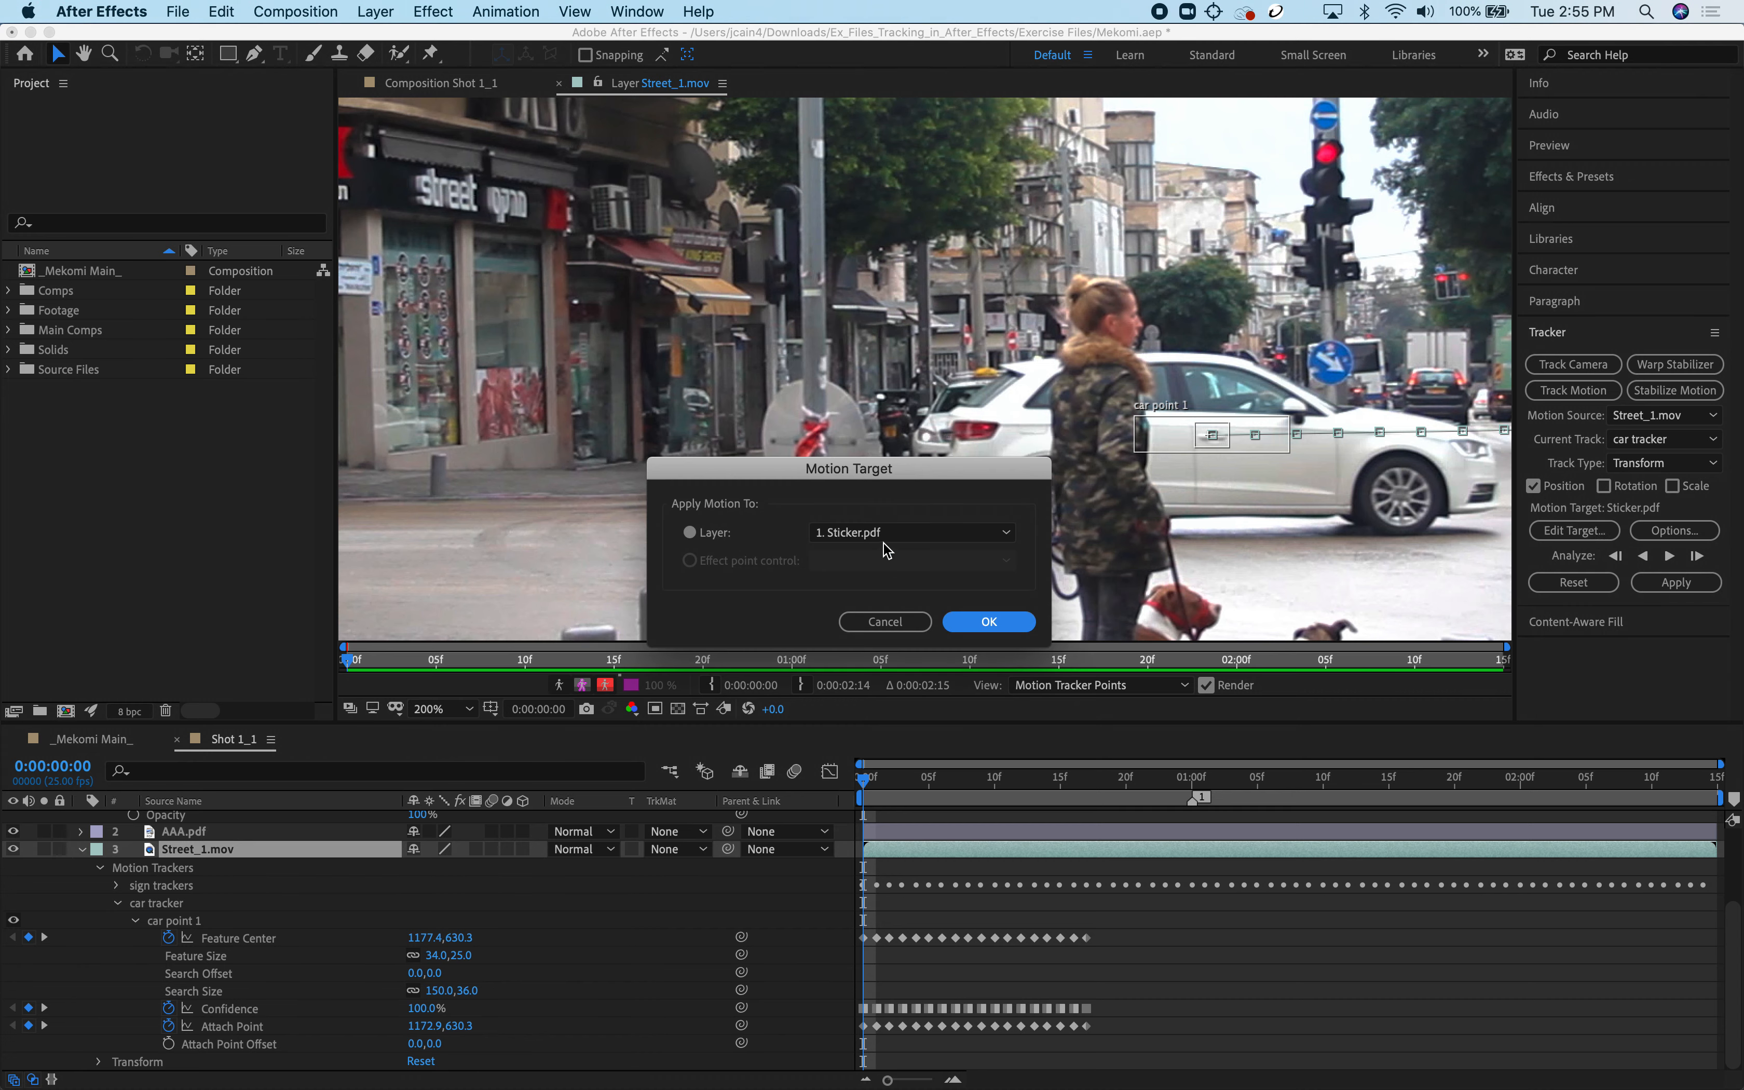
left_click(989, 621)
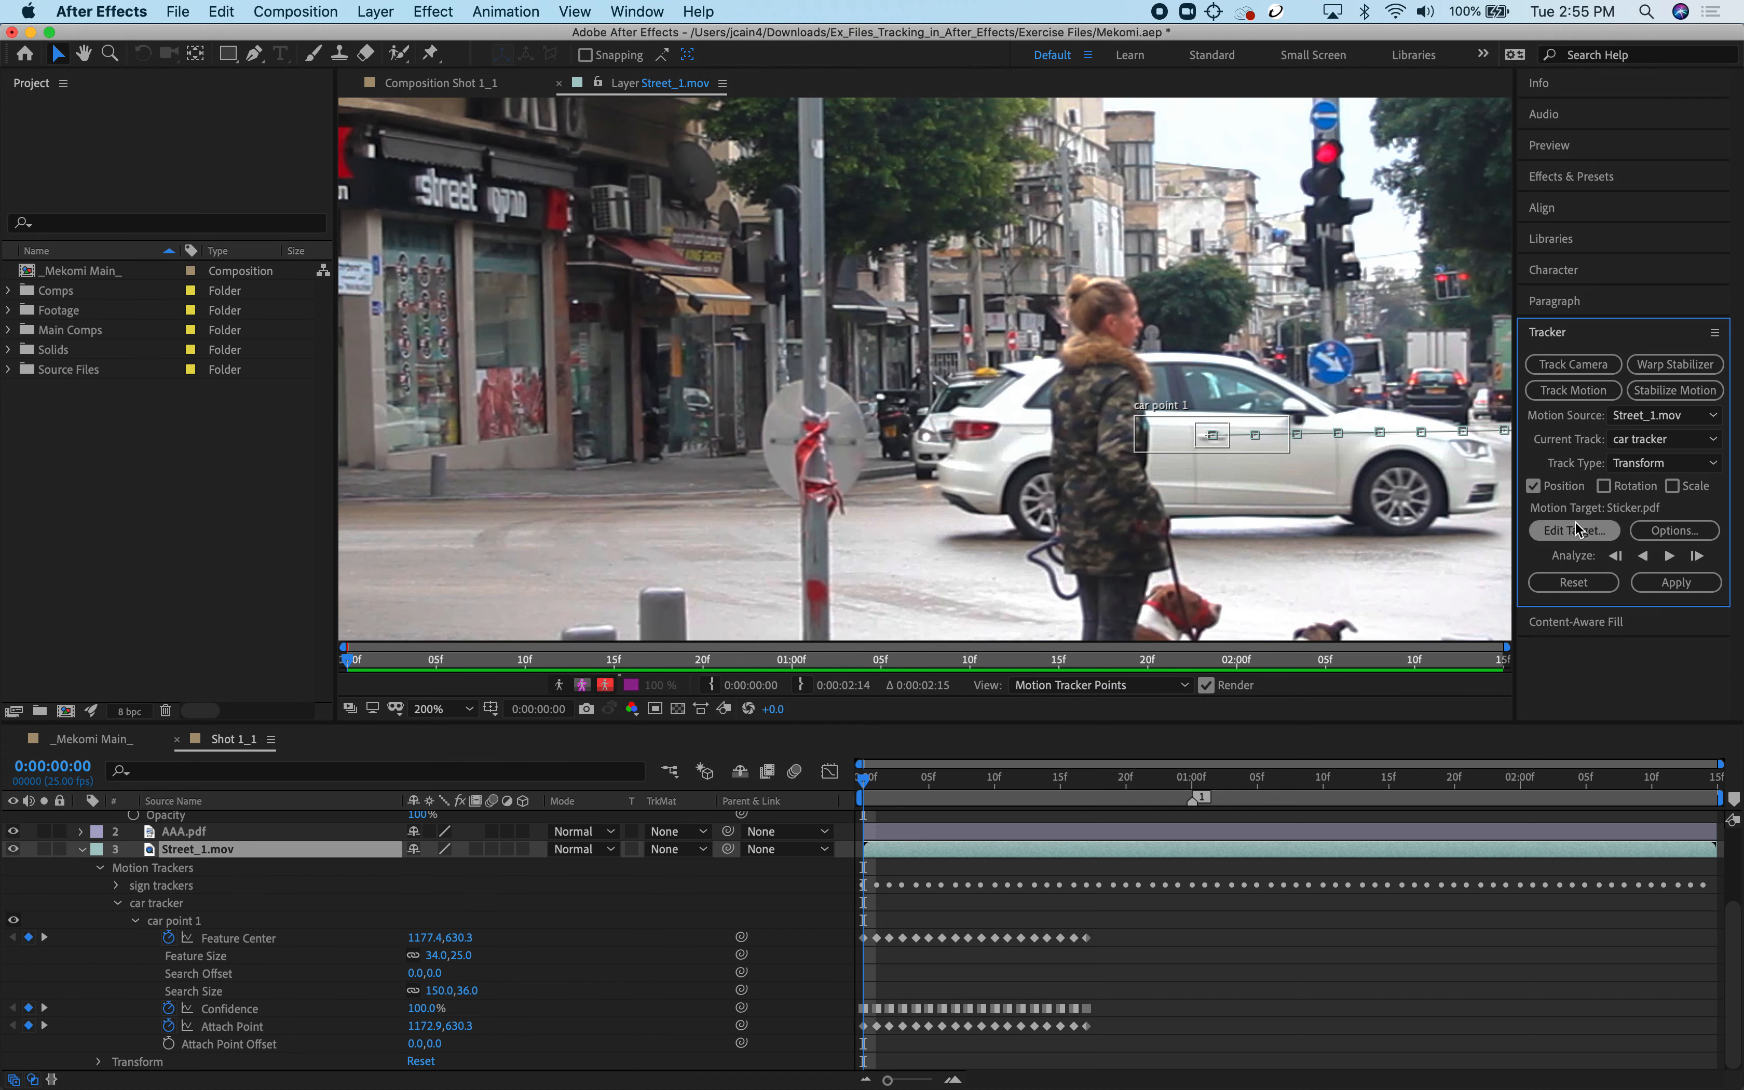
left_click(1666, 588)
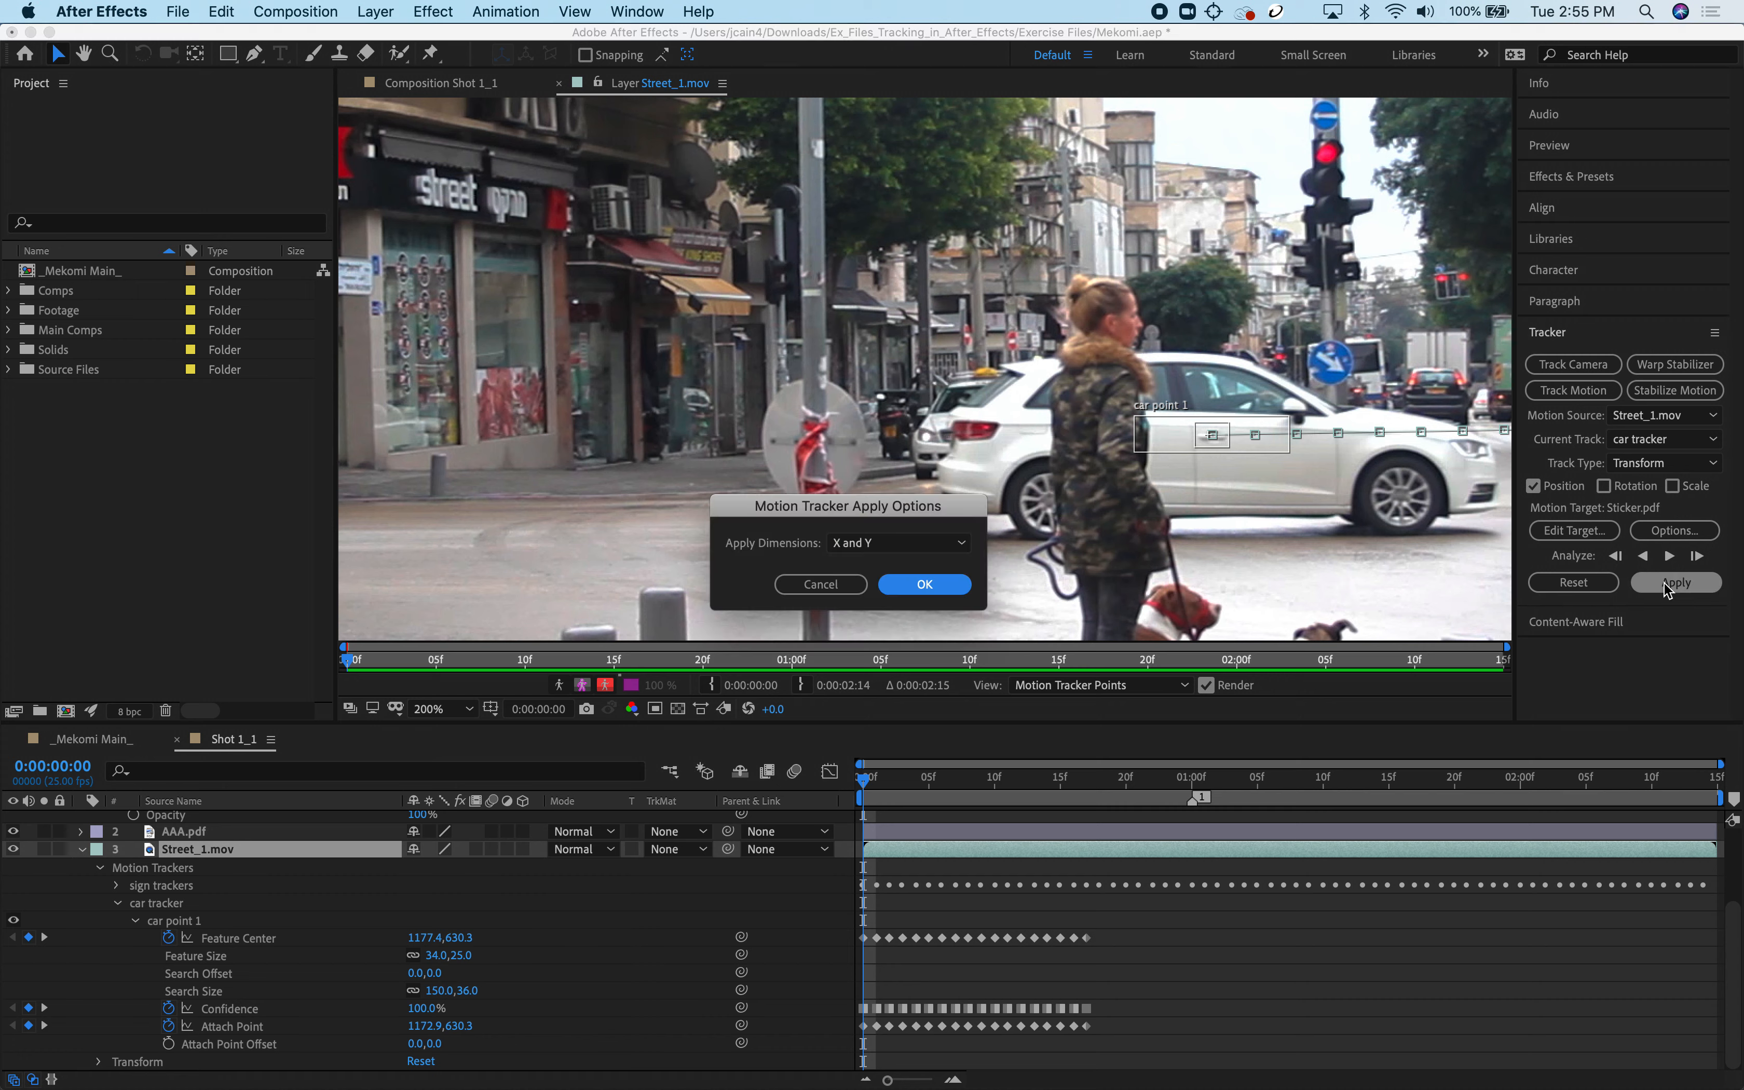
left_click(902, 589)
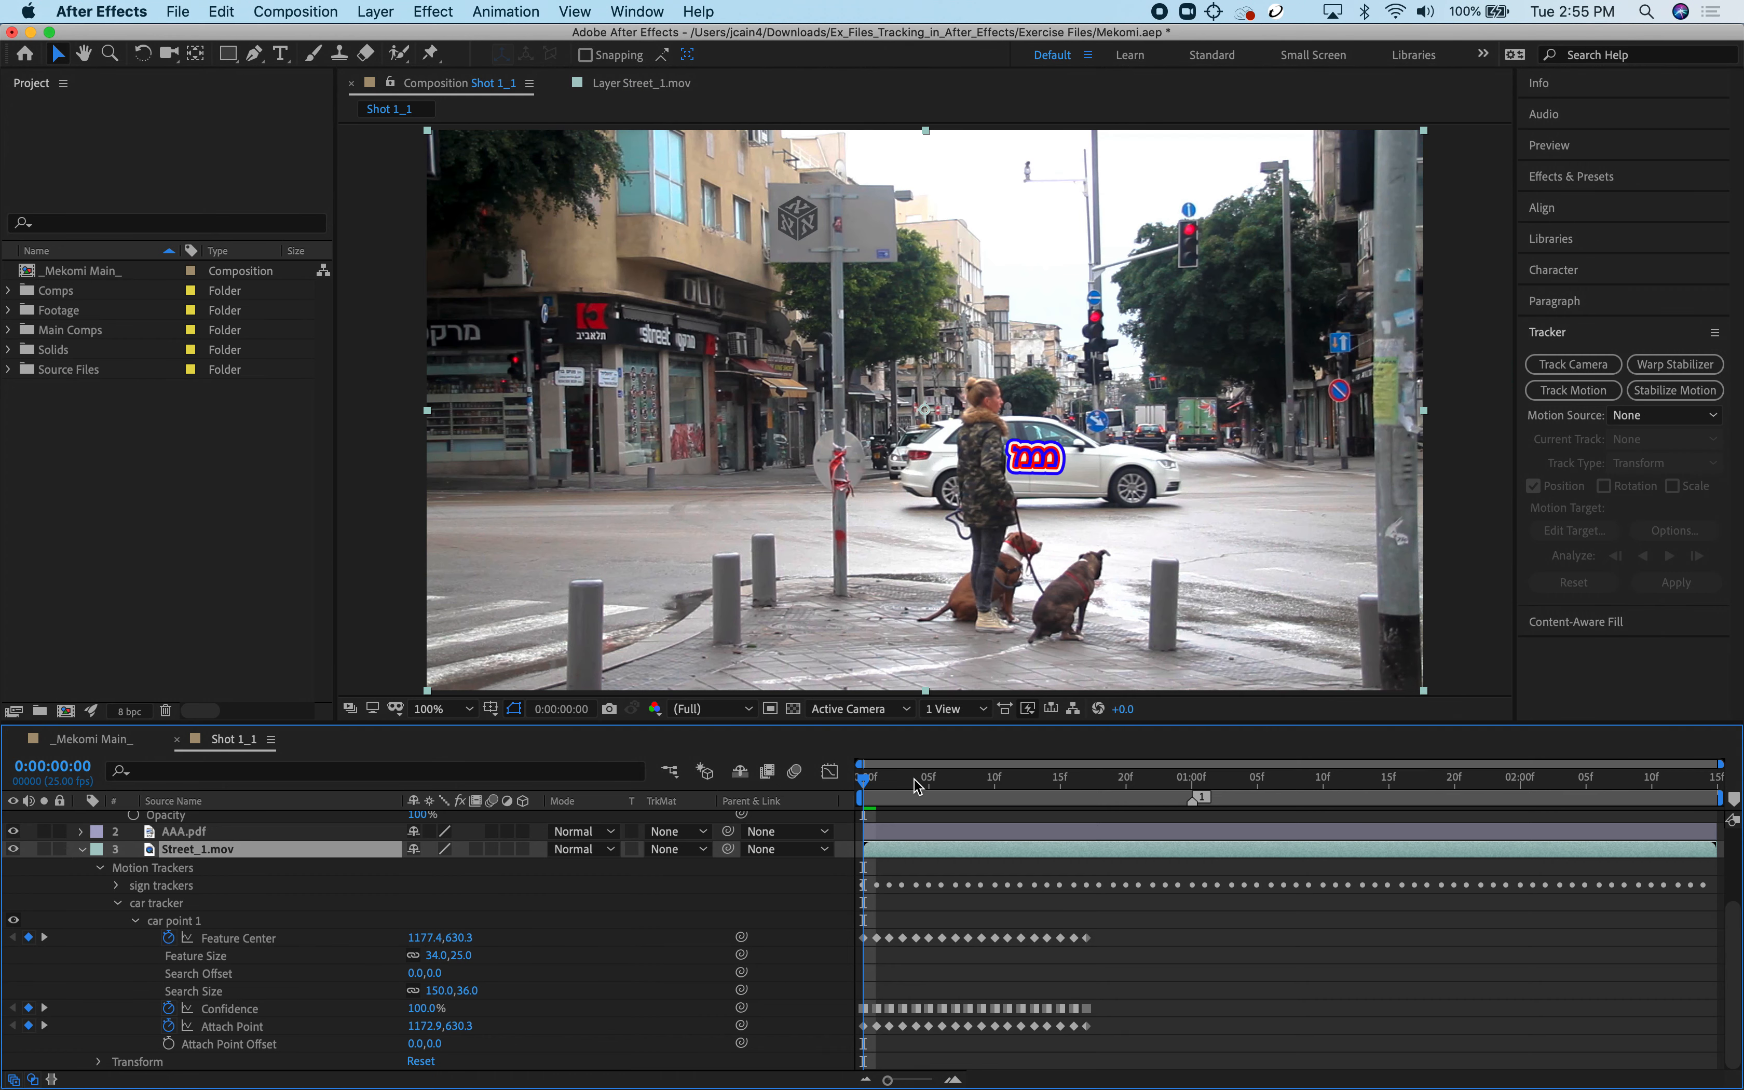
Preview the sticker following the car, inspect frames 0:00:00:16 and 0:00:00:17, and return to the first frame.
key("space")
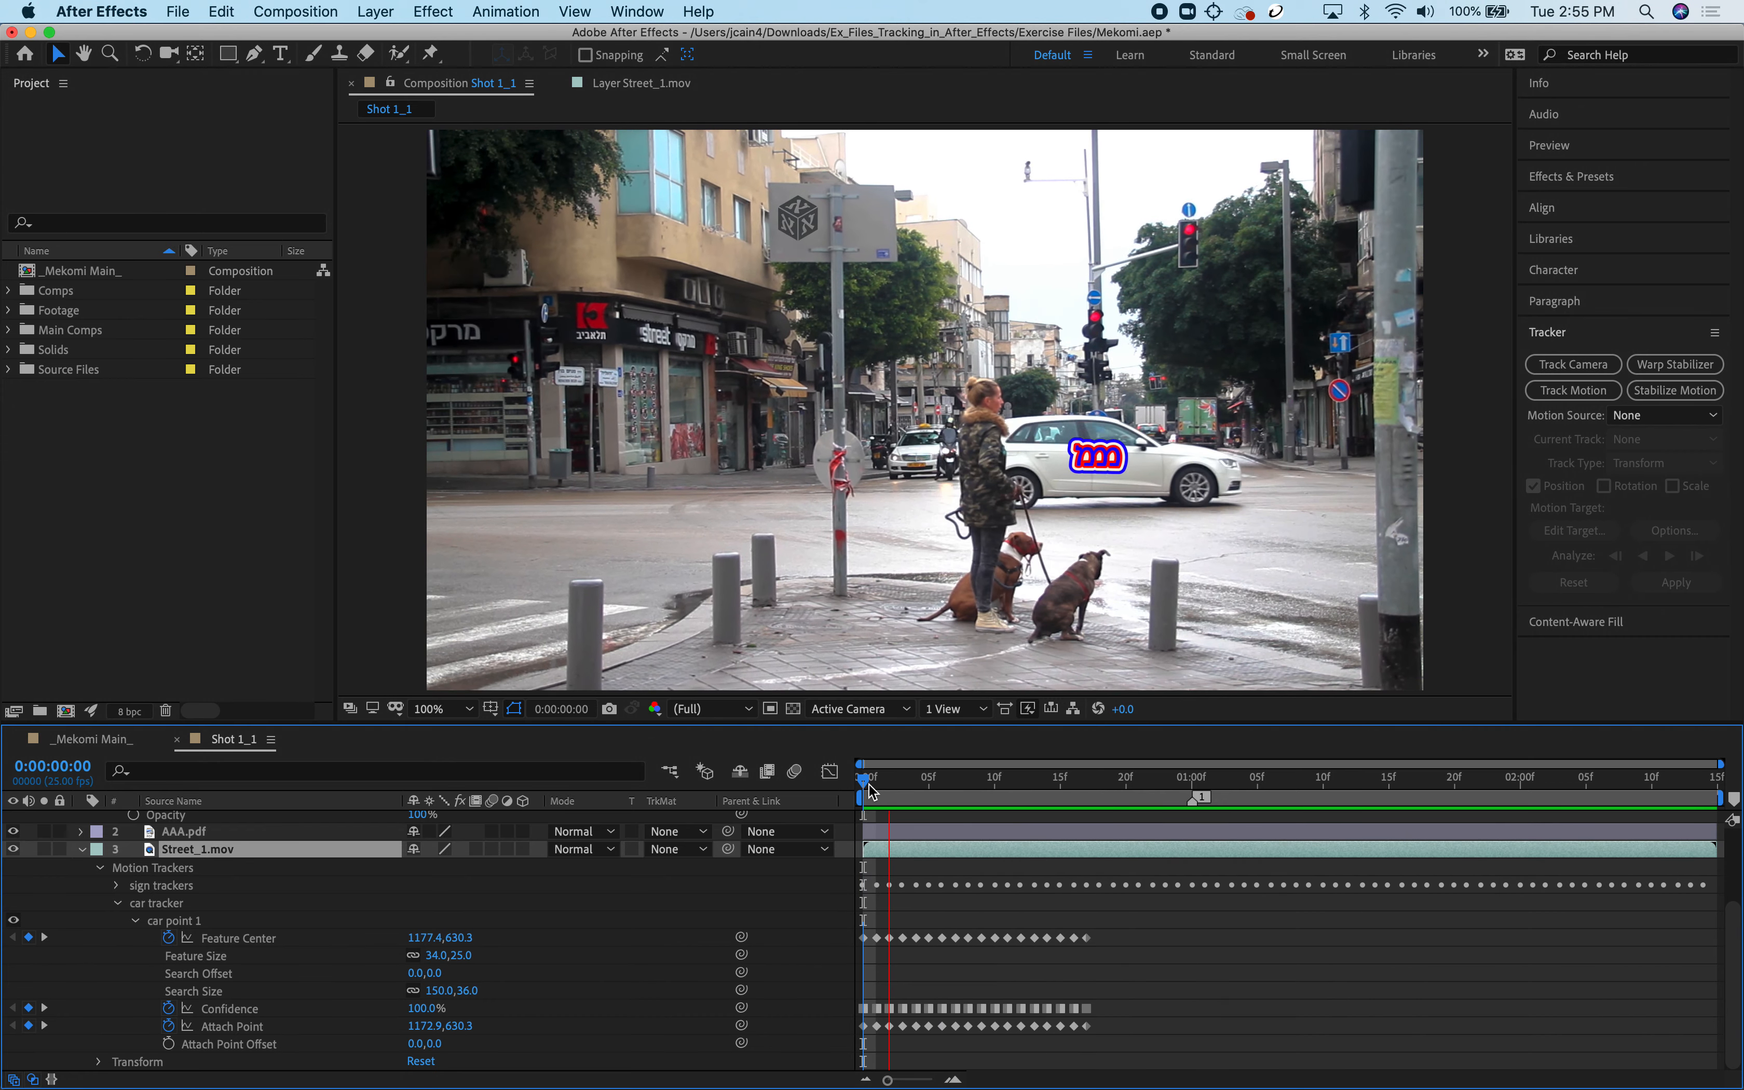
key("space")
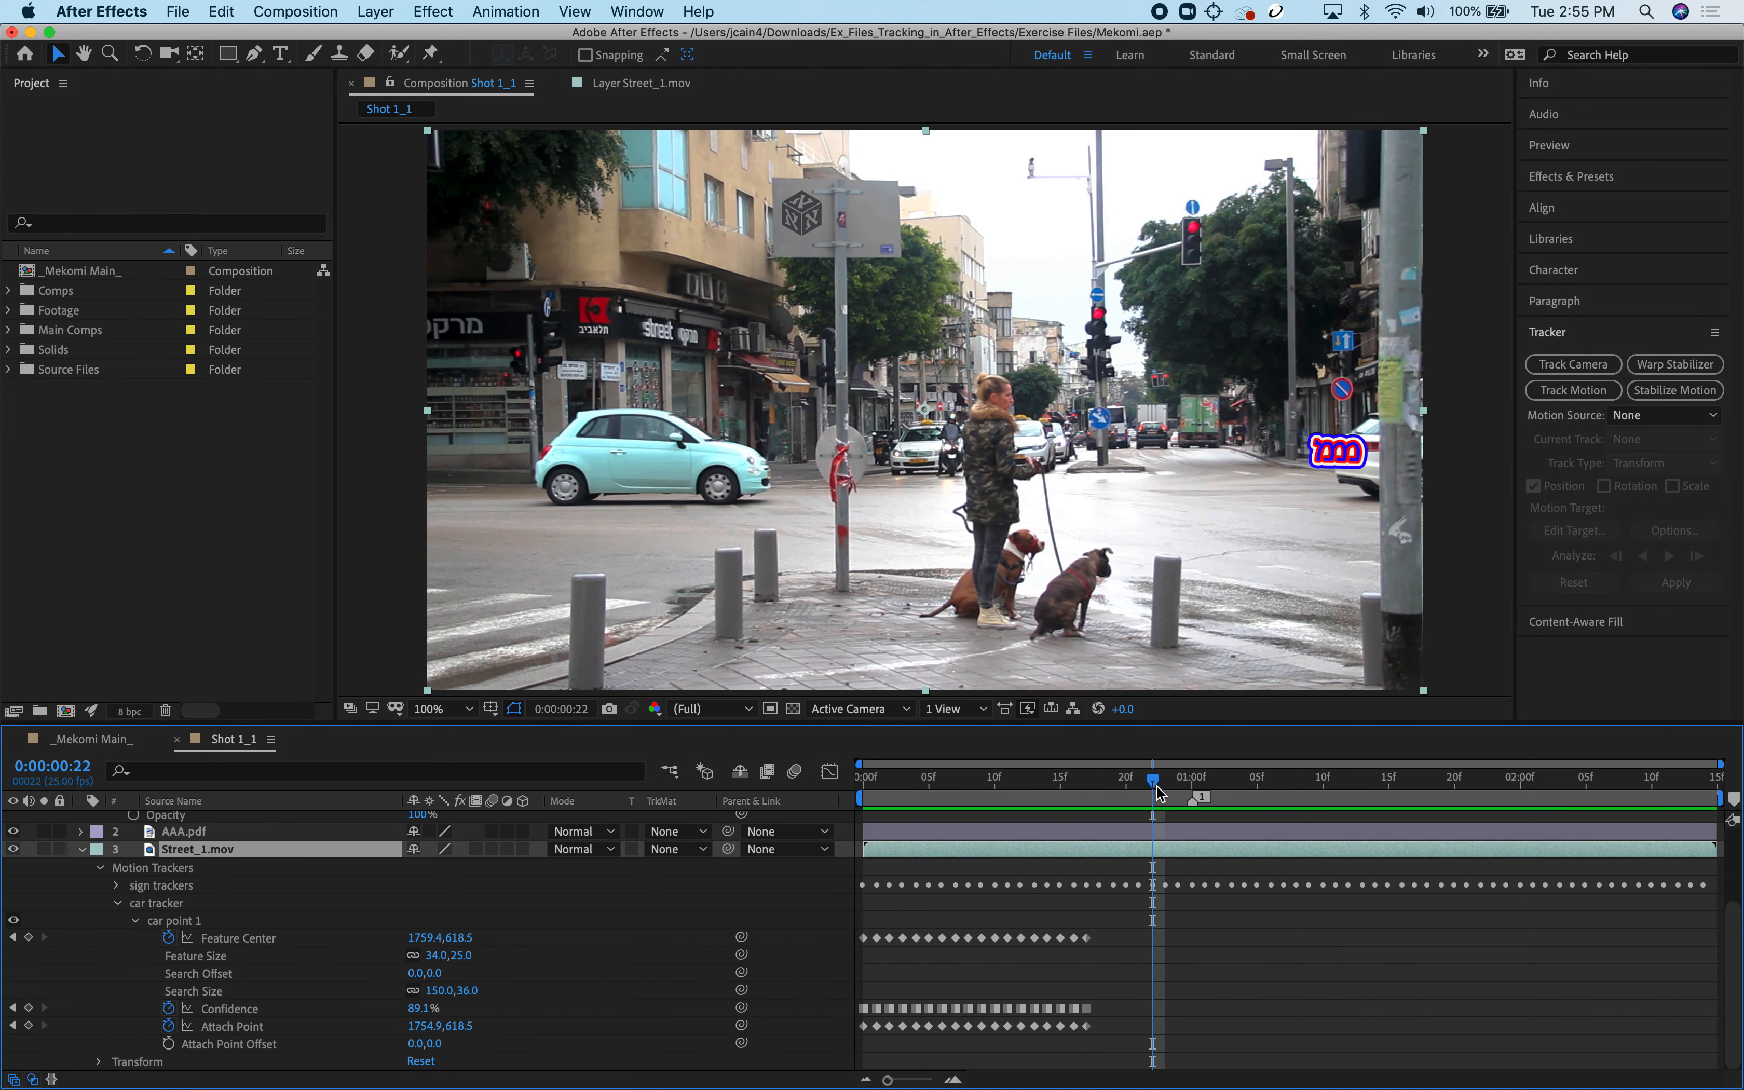
left_click_drag(1160, 793, 1078, 793)
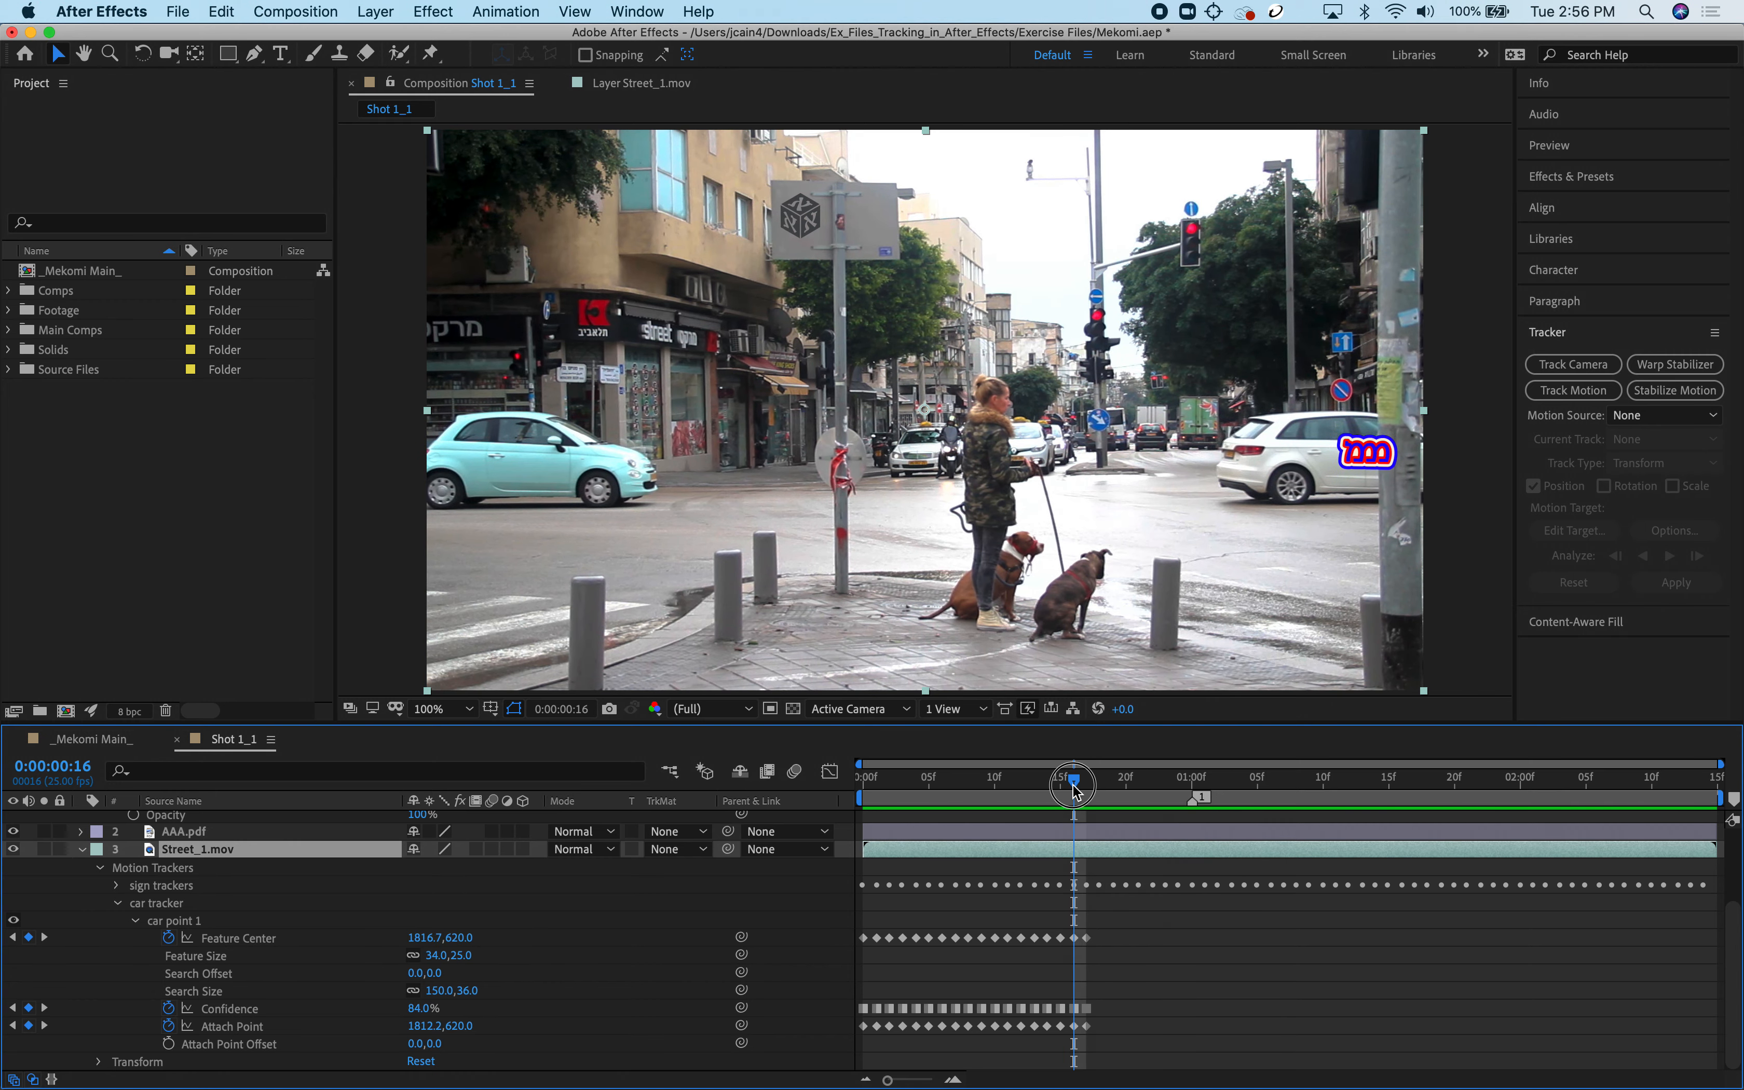
left_click_drag(1080, 791, 1085, 791)
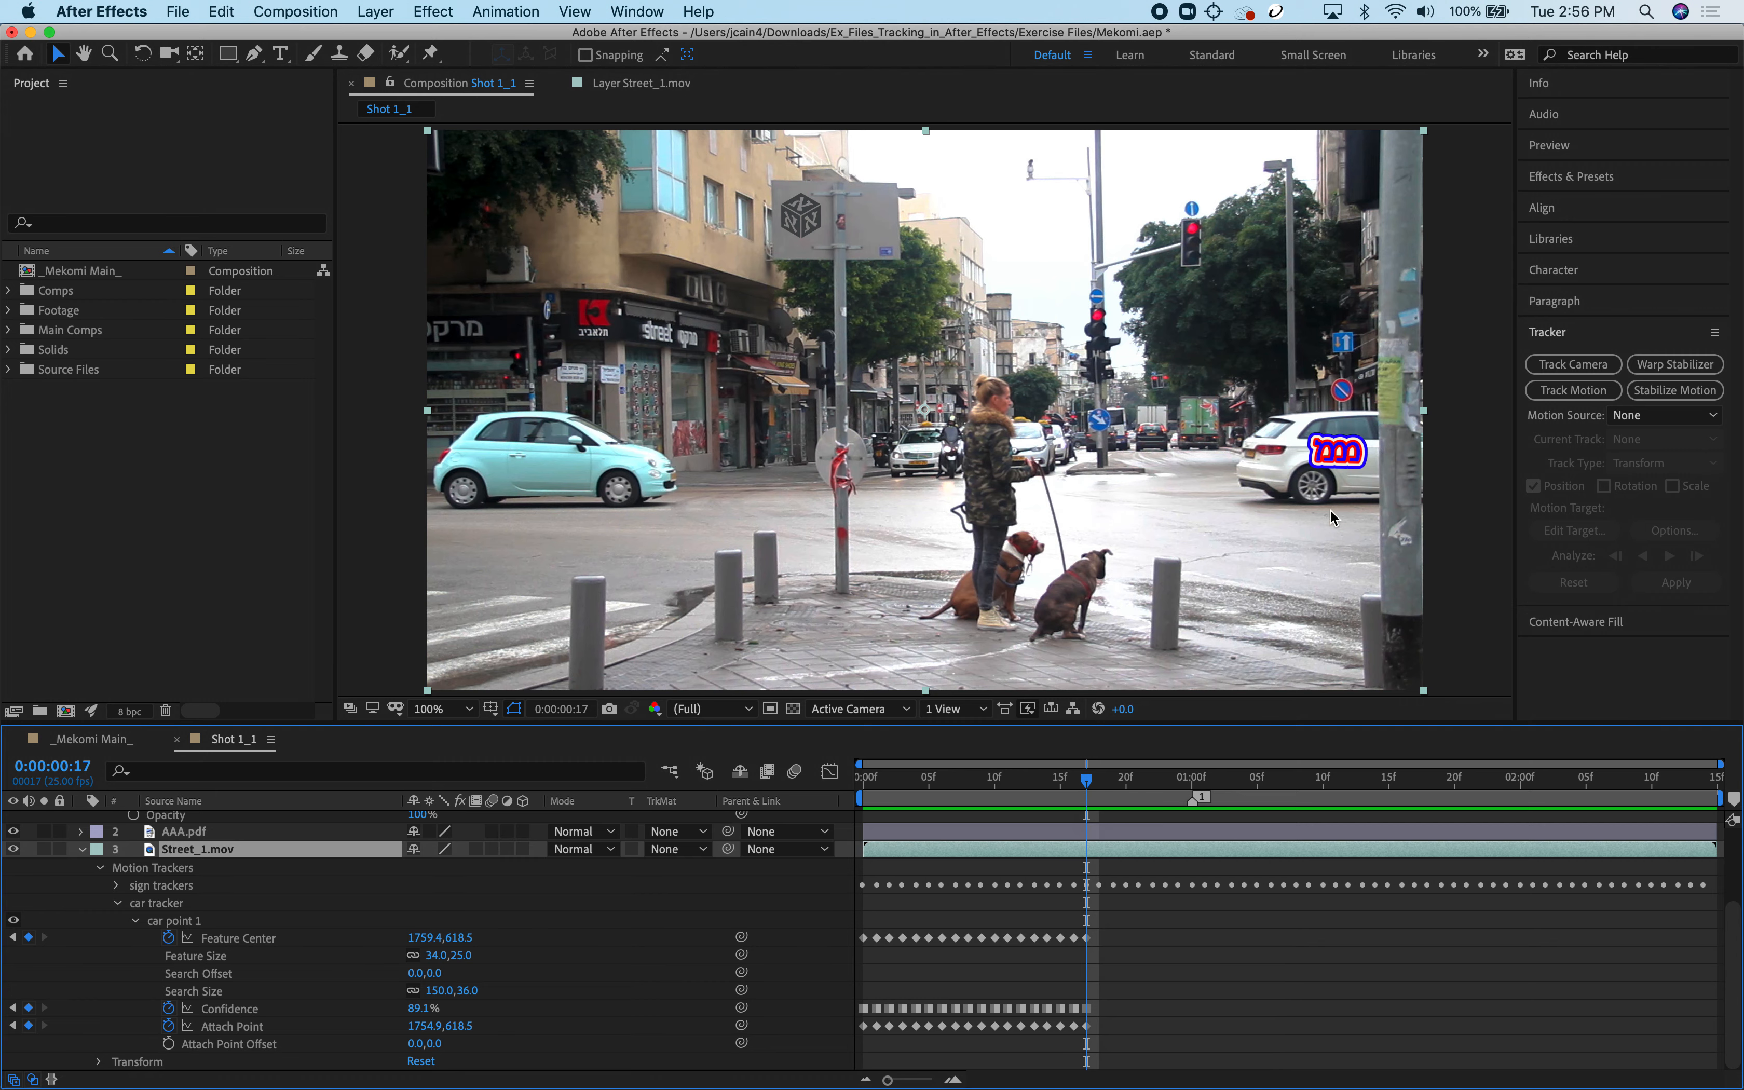
left_click_drag(1085, 798, 820, 807)
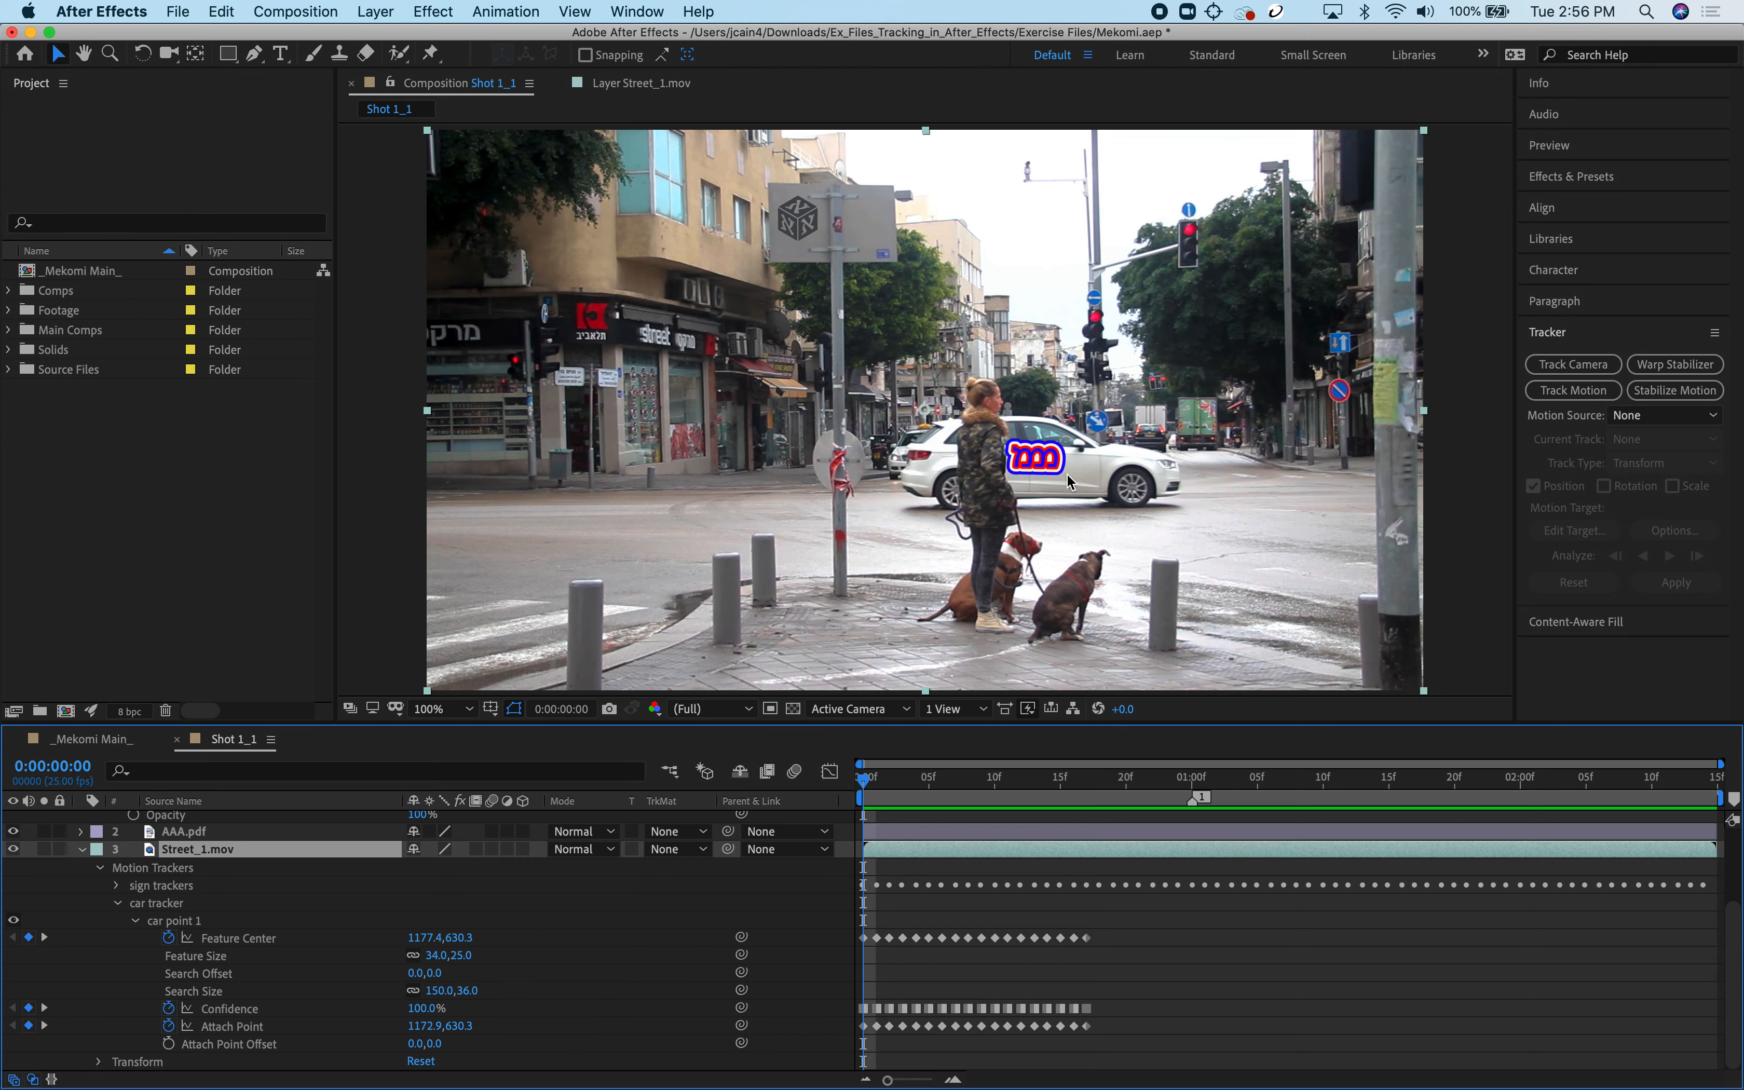
Try shifting the sticker on the car with Sticker.pdf's anchor point.
left_click(134, 922)
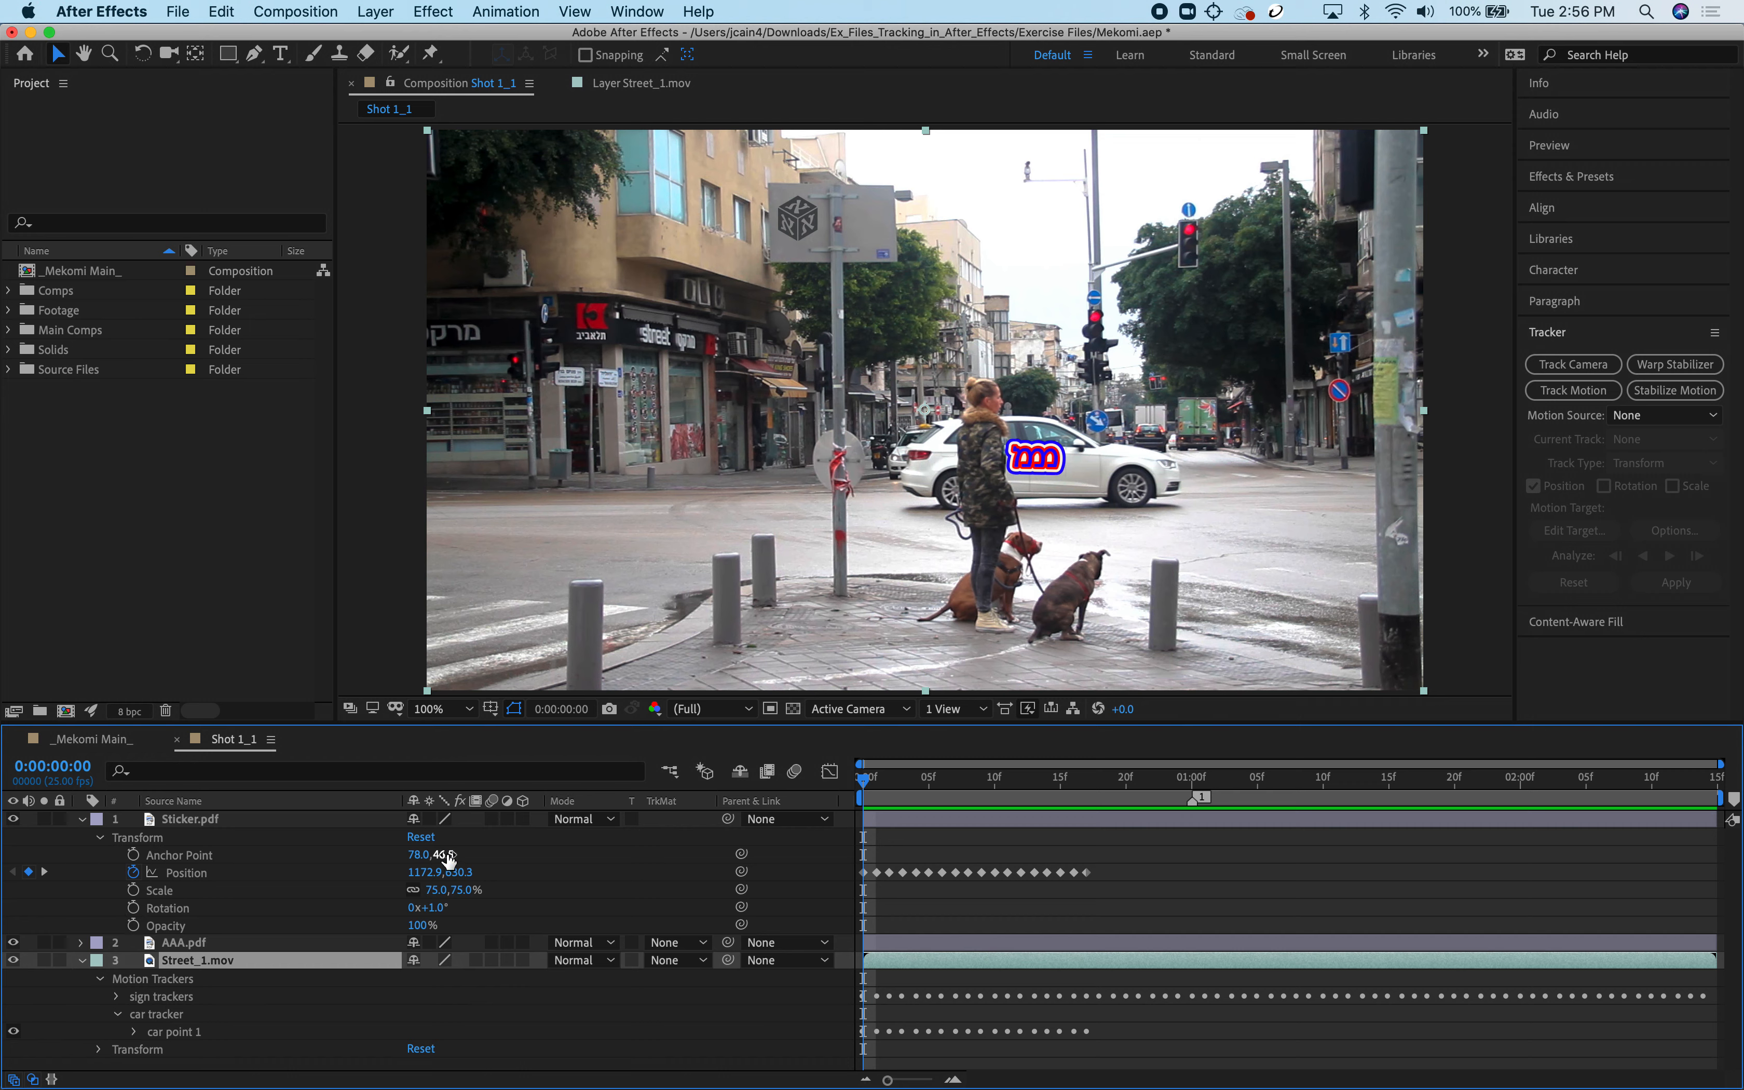
mouse_move(454, 853)
left_mouse_down()
mouse_move(484, 847)
mouse_move(421, 841)
mouse_move(478, 841)
mouse_move(458, 840)
left_mouse_up()
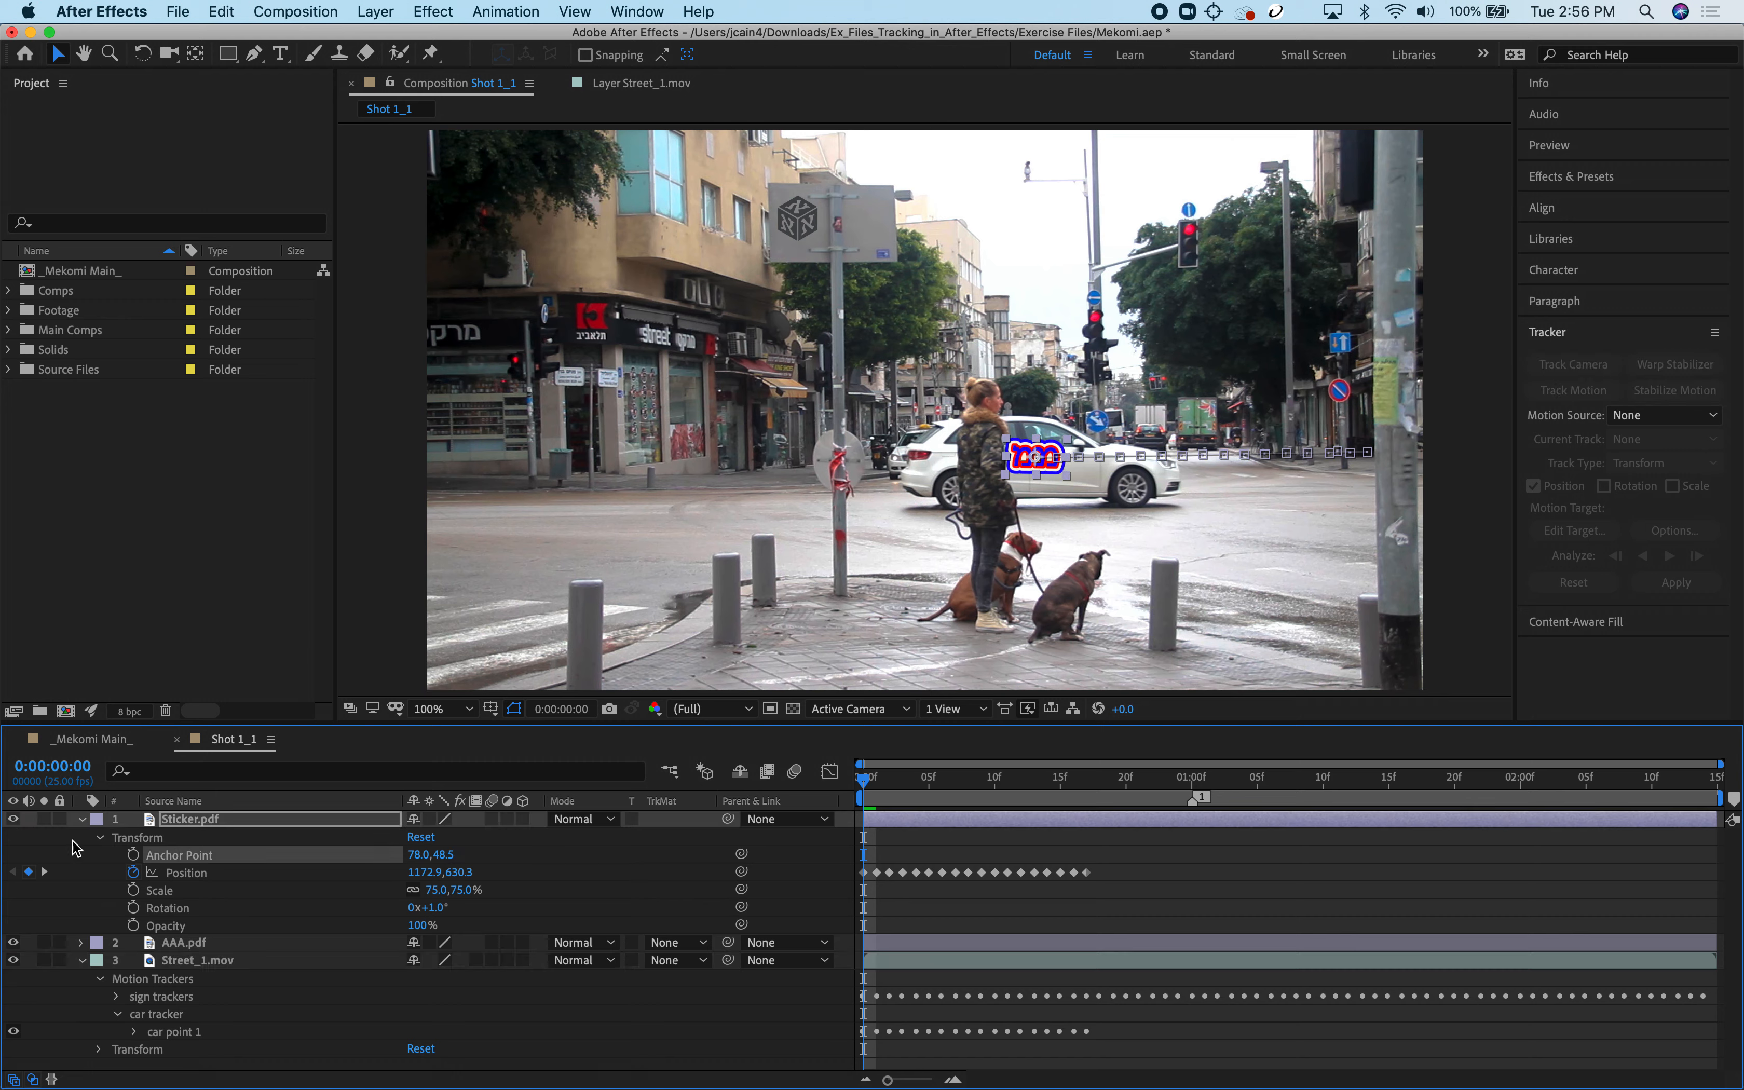
left_click(101, 838)
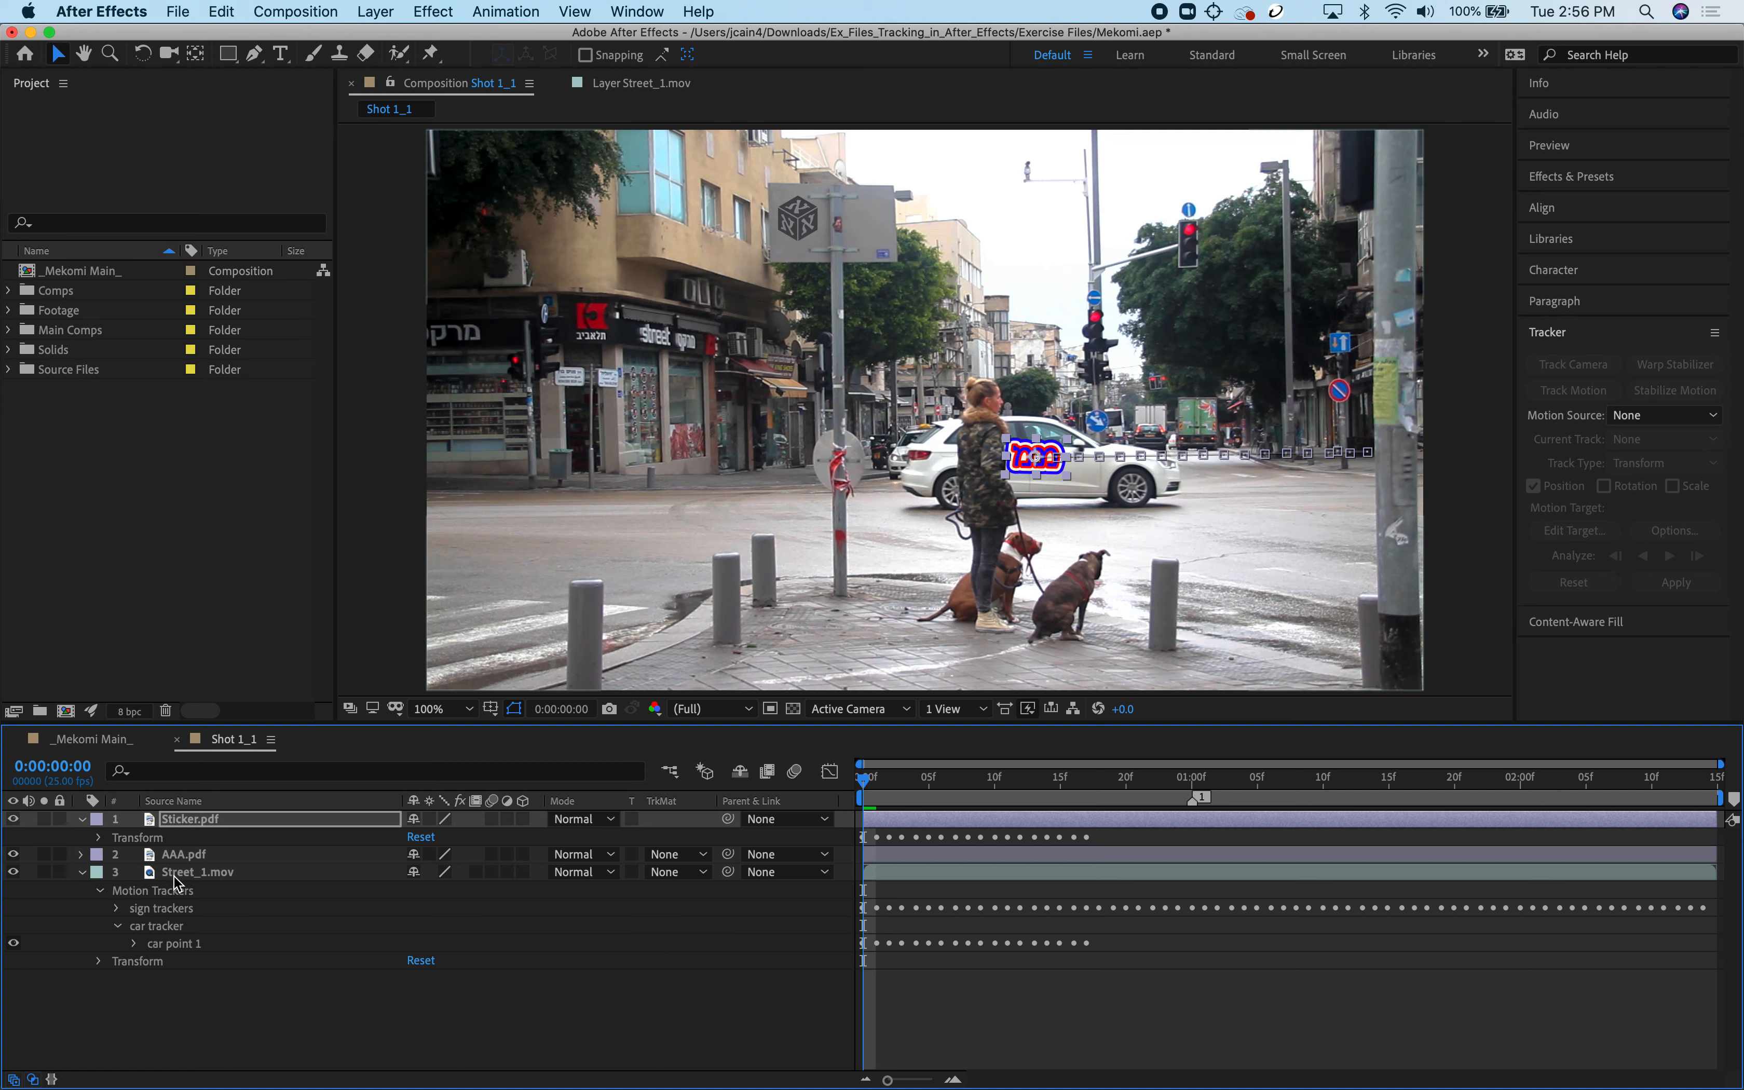
Set car point 1's Attach Point Offset to 45.0, 13.0 and compare the tracker view with the Shot 1_1 composition.
left_click(134, 943)
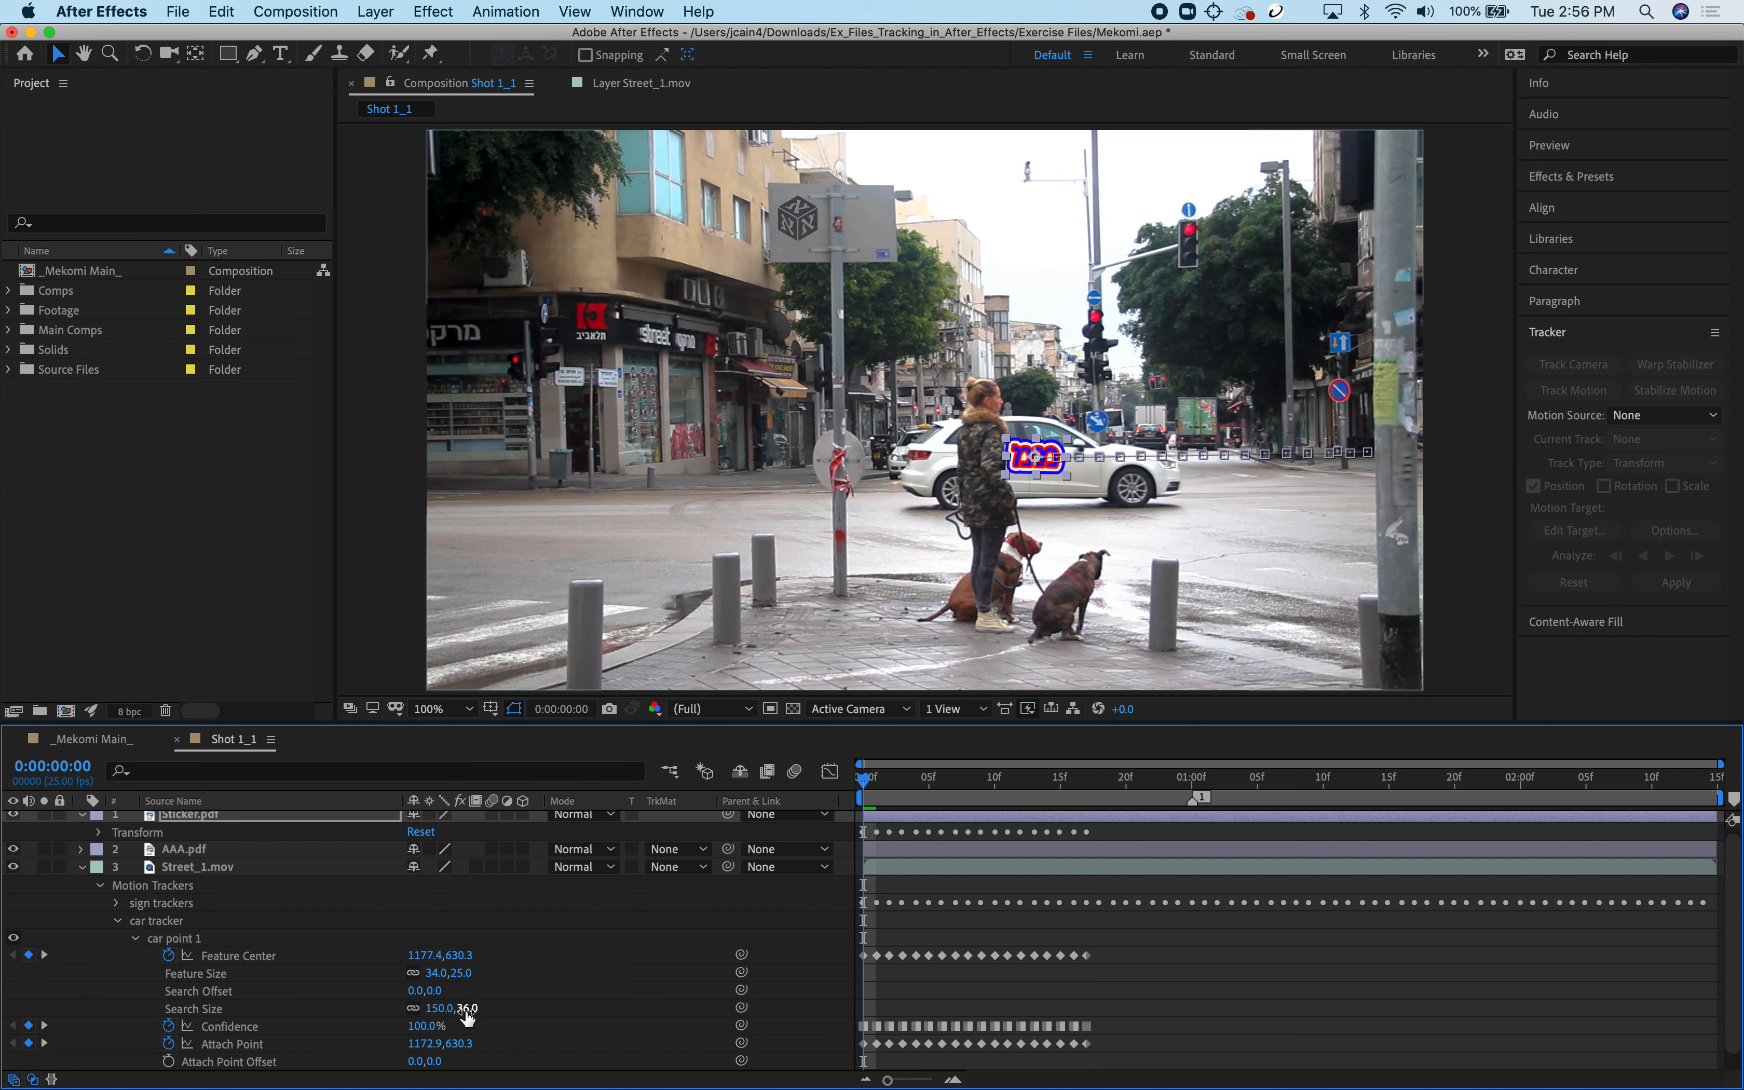
scroll(493, 966, "down", 1)
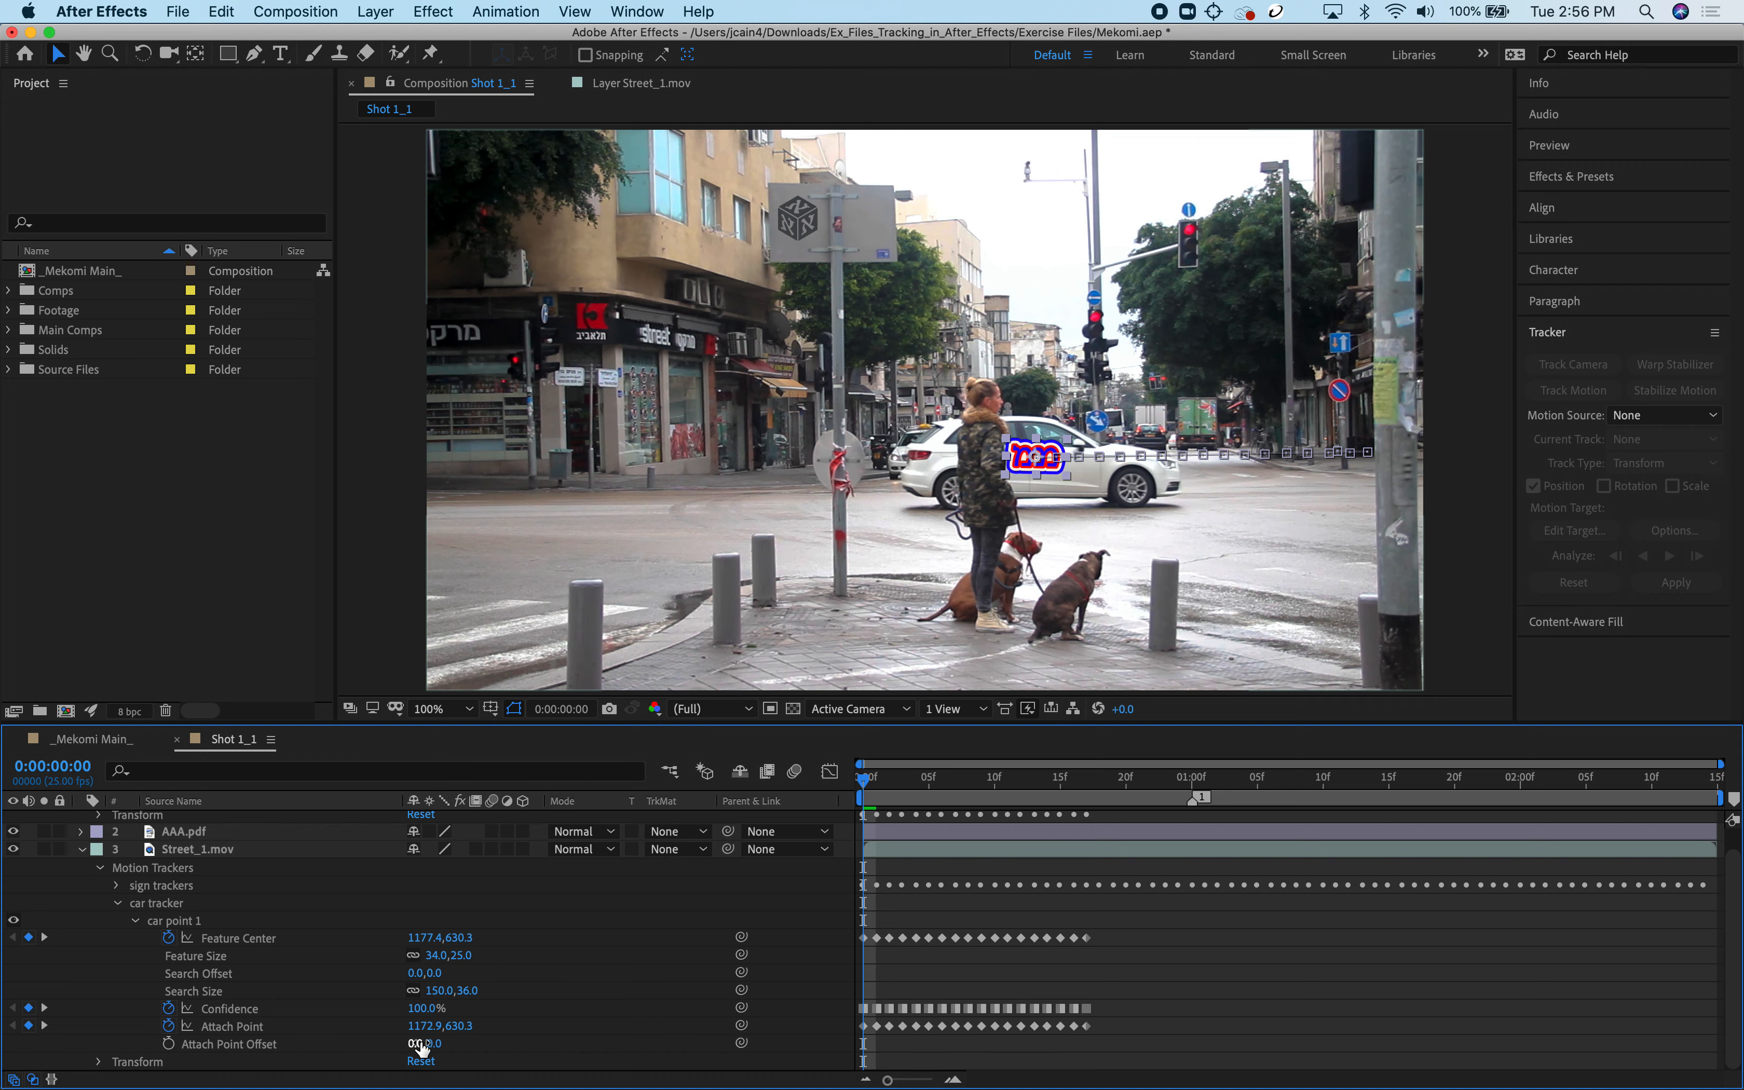
left_click_drag(418, 1044, 453, 1045)
left_click(625, 85)
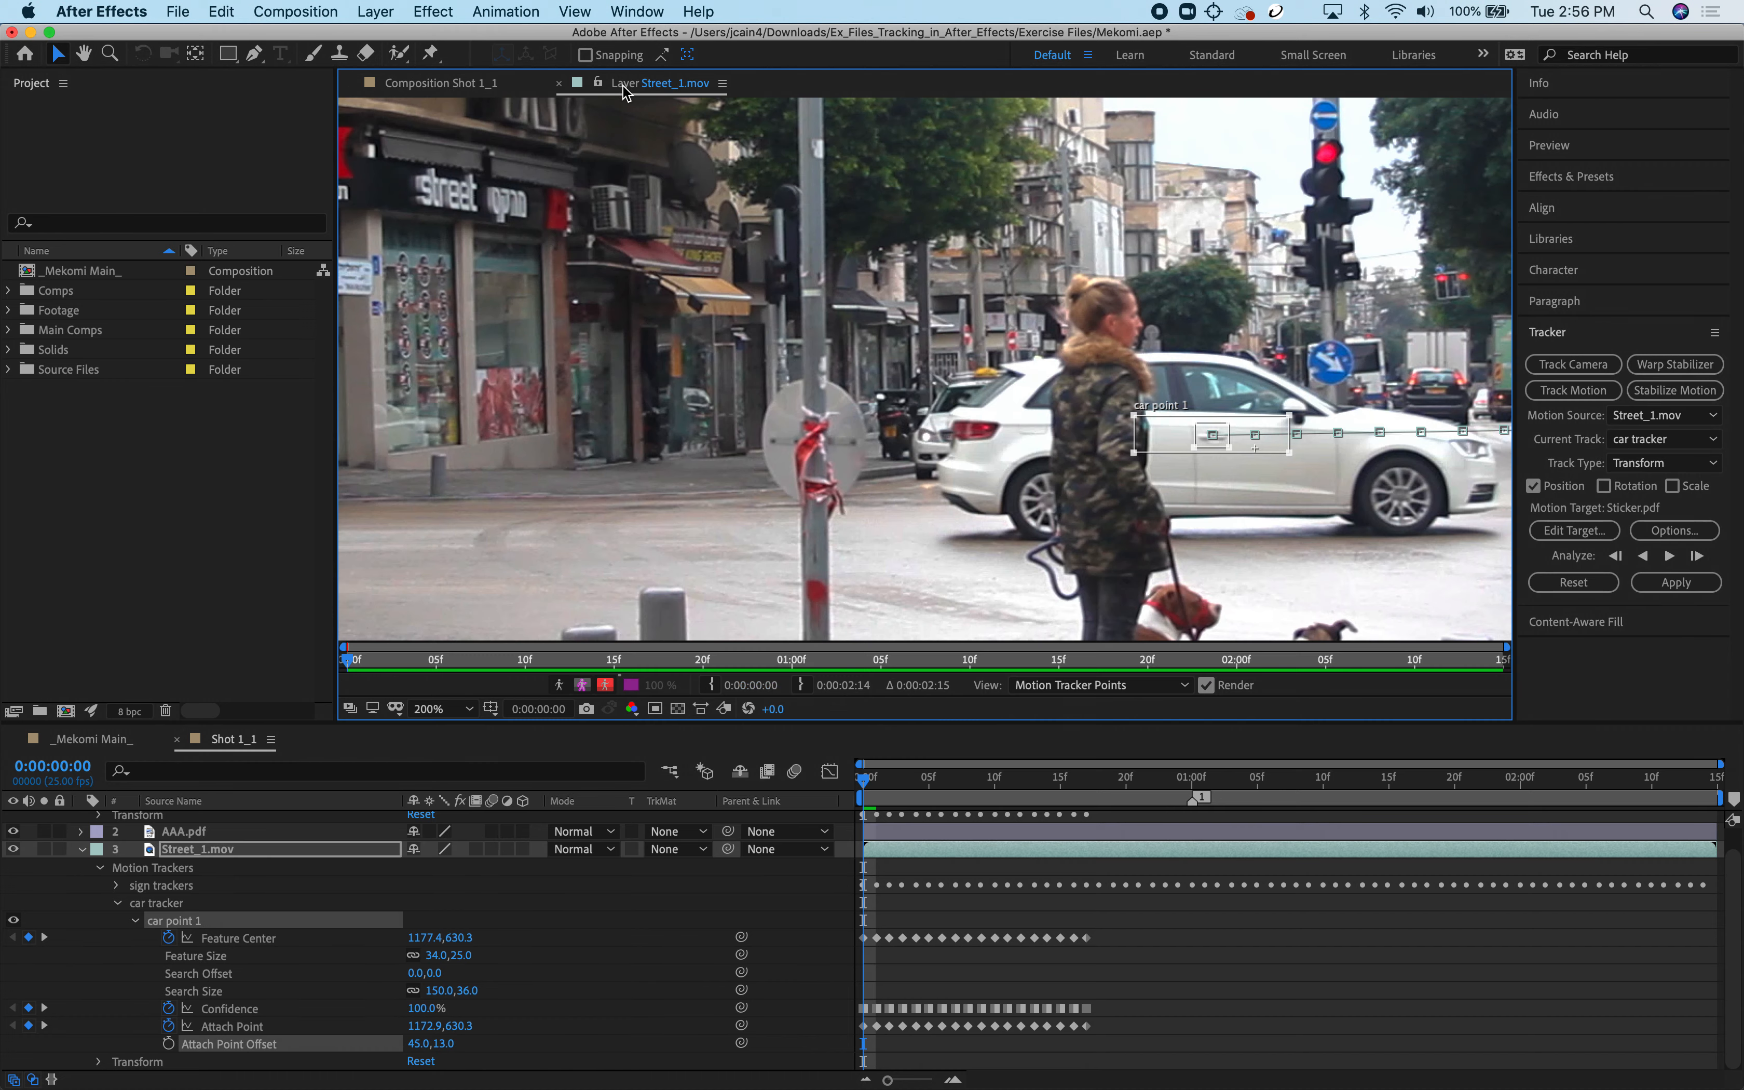
left_click(434, 85)
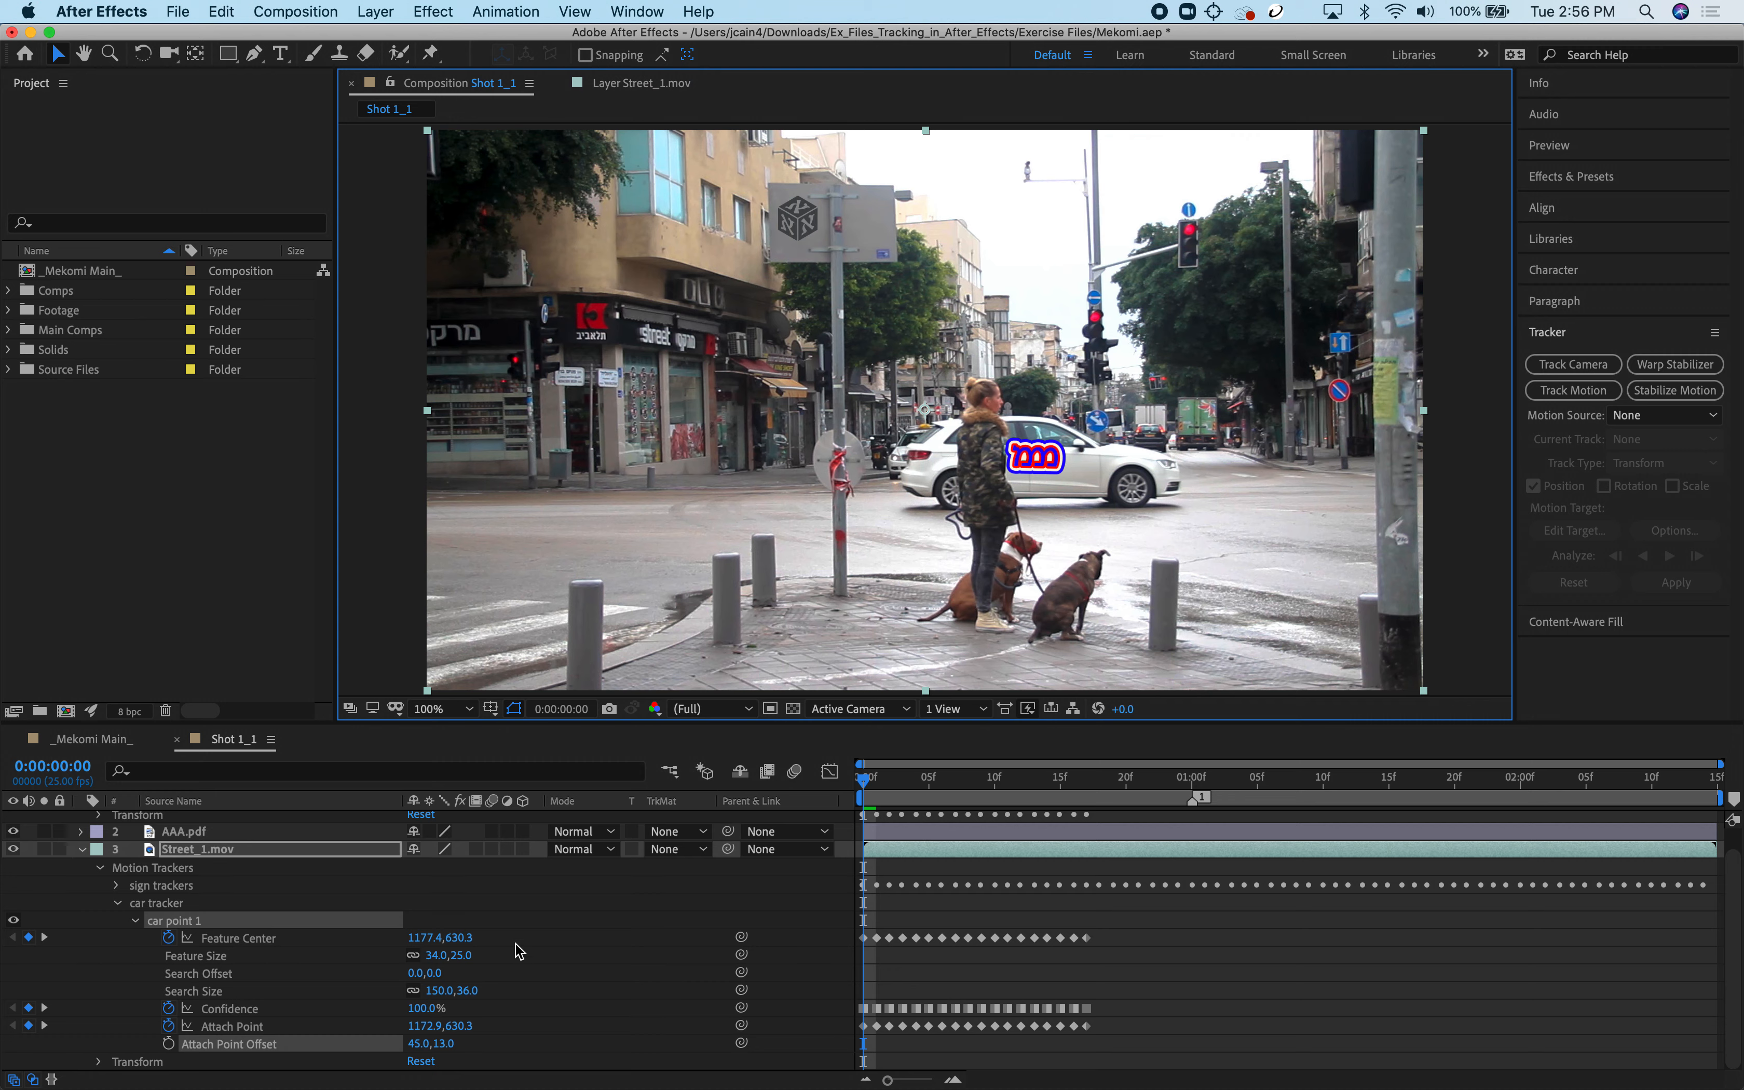
Set Sticker.pdf's anchor point to 12.0, 17.5 to reposition it on the car door, and preview the shot.
left_click(136, 921)
left_click(99, 838)
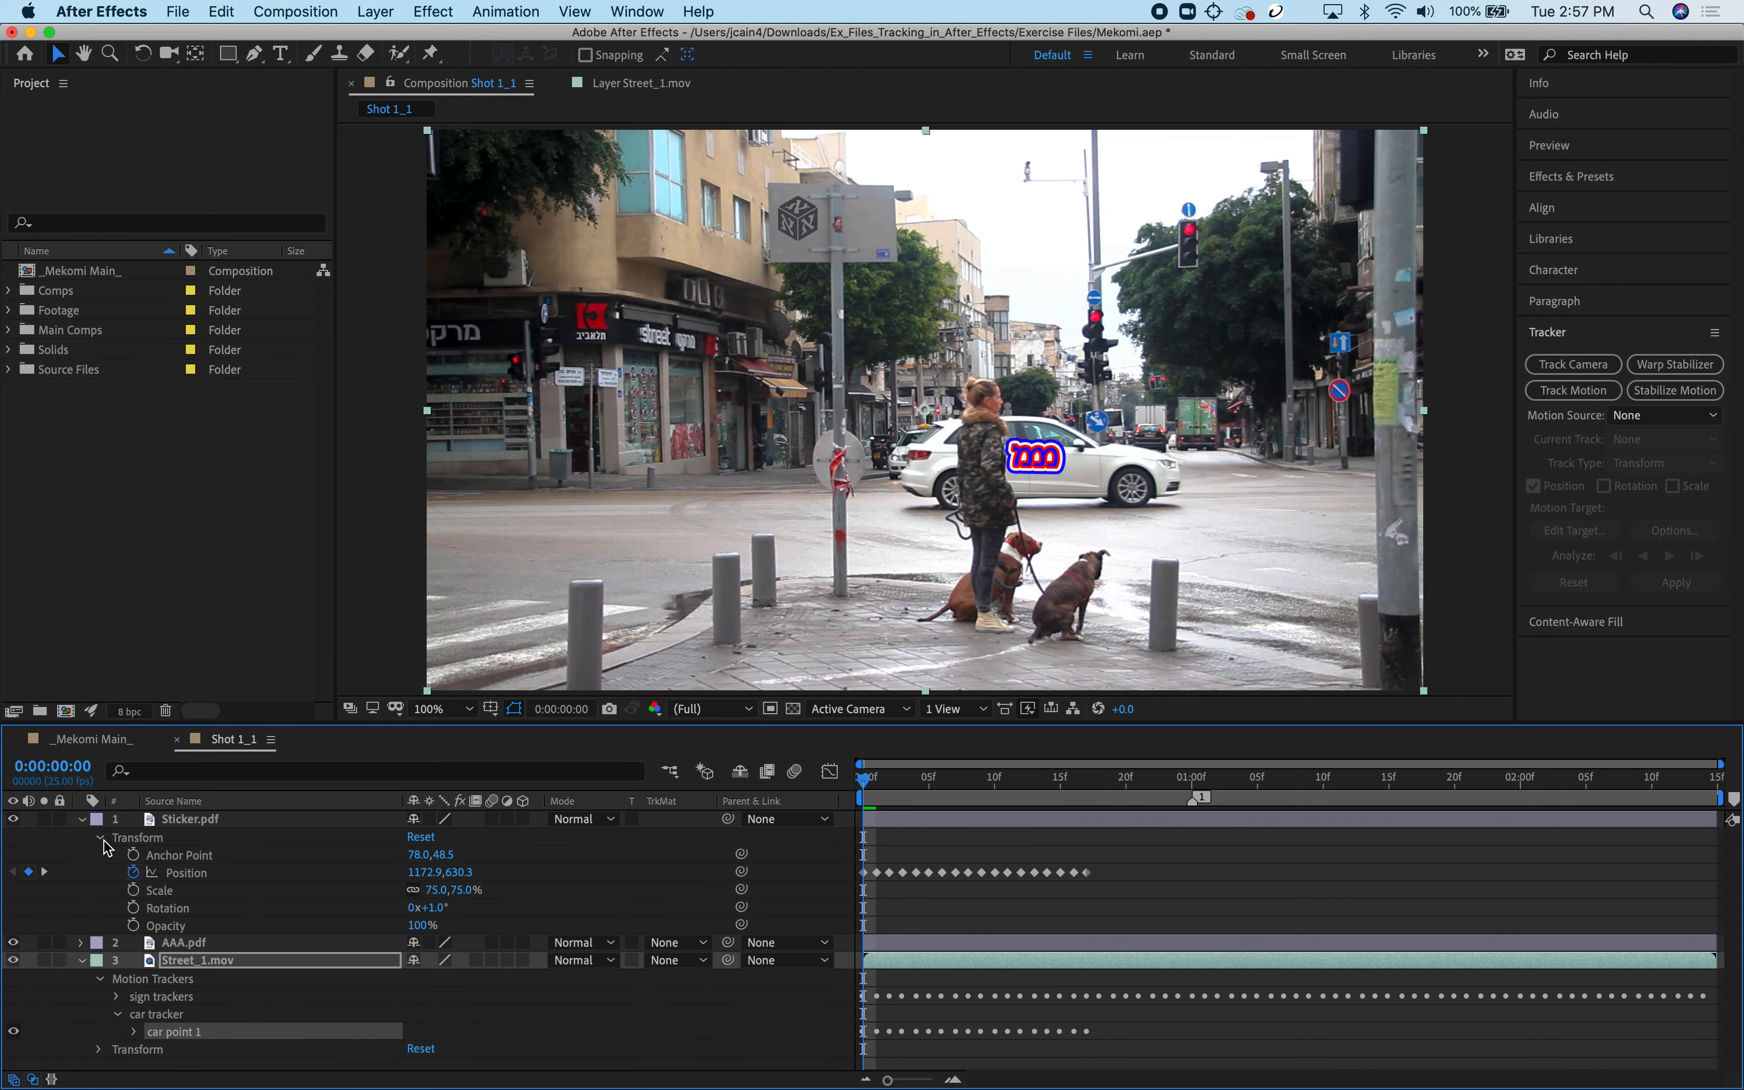
left_click_drag(442, 855, 343, 858)
key("space")
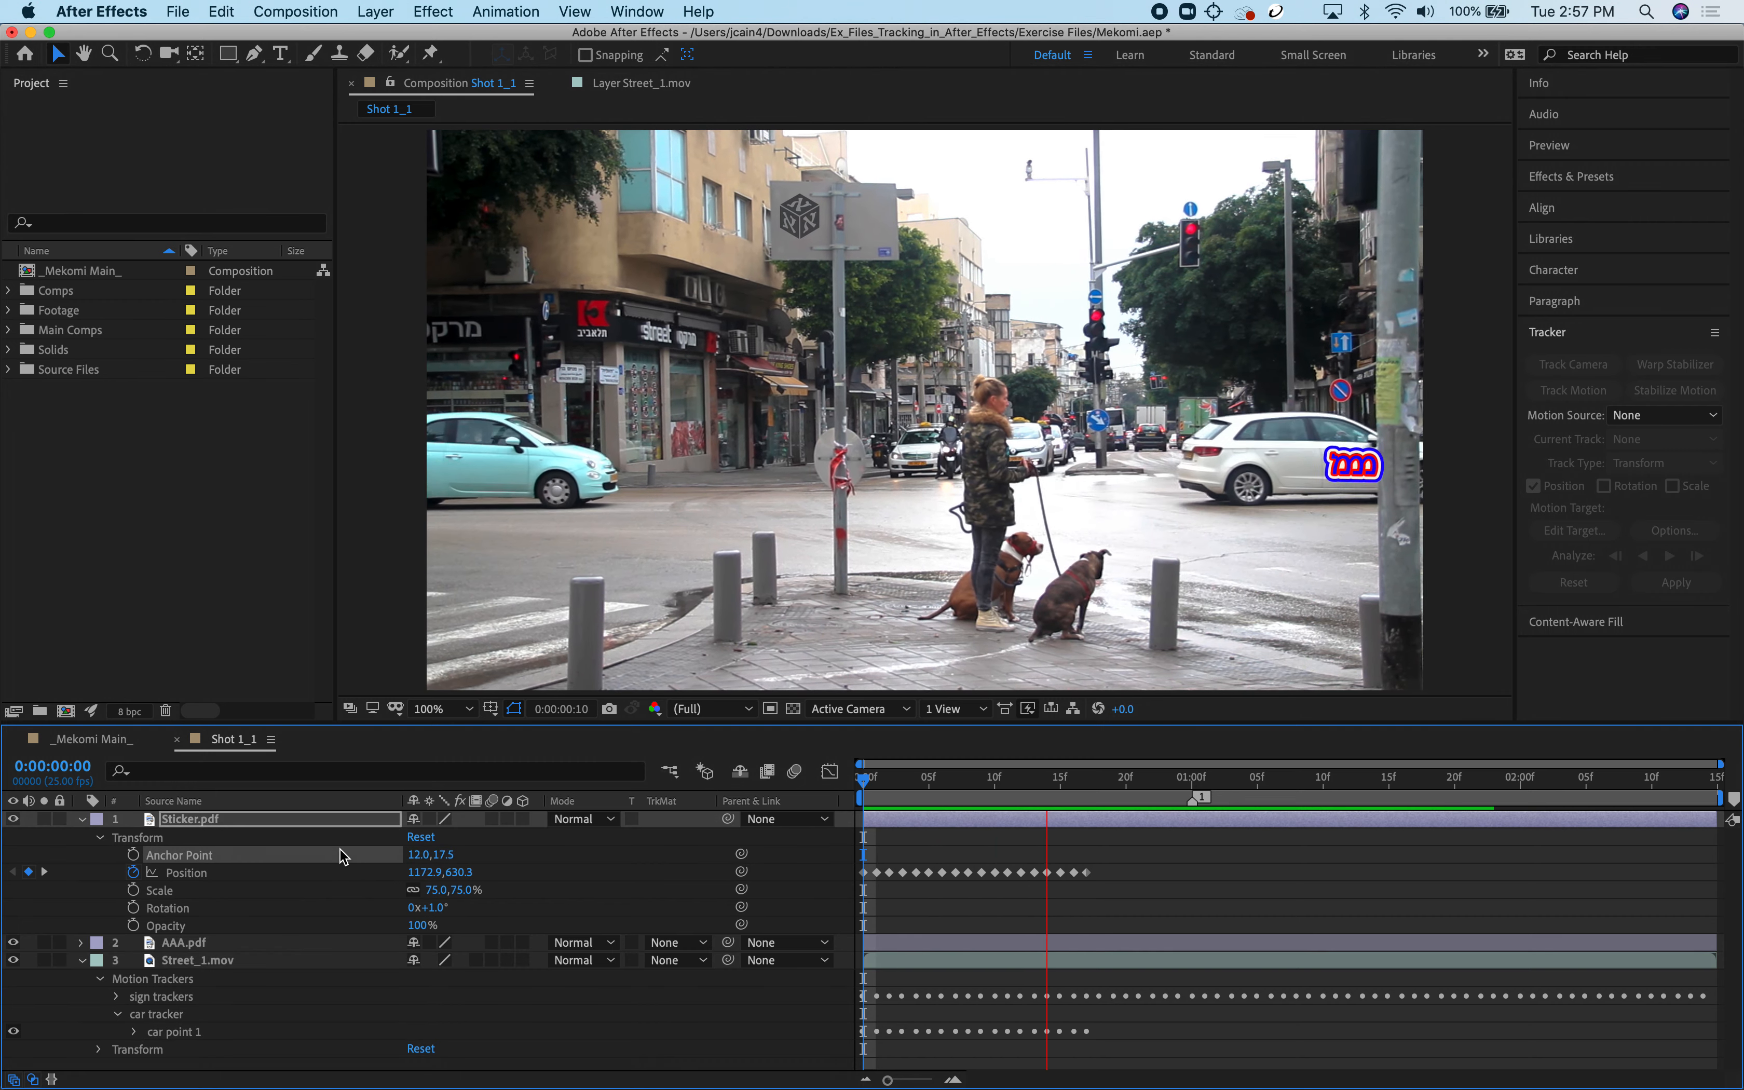